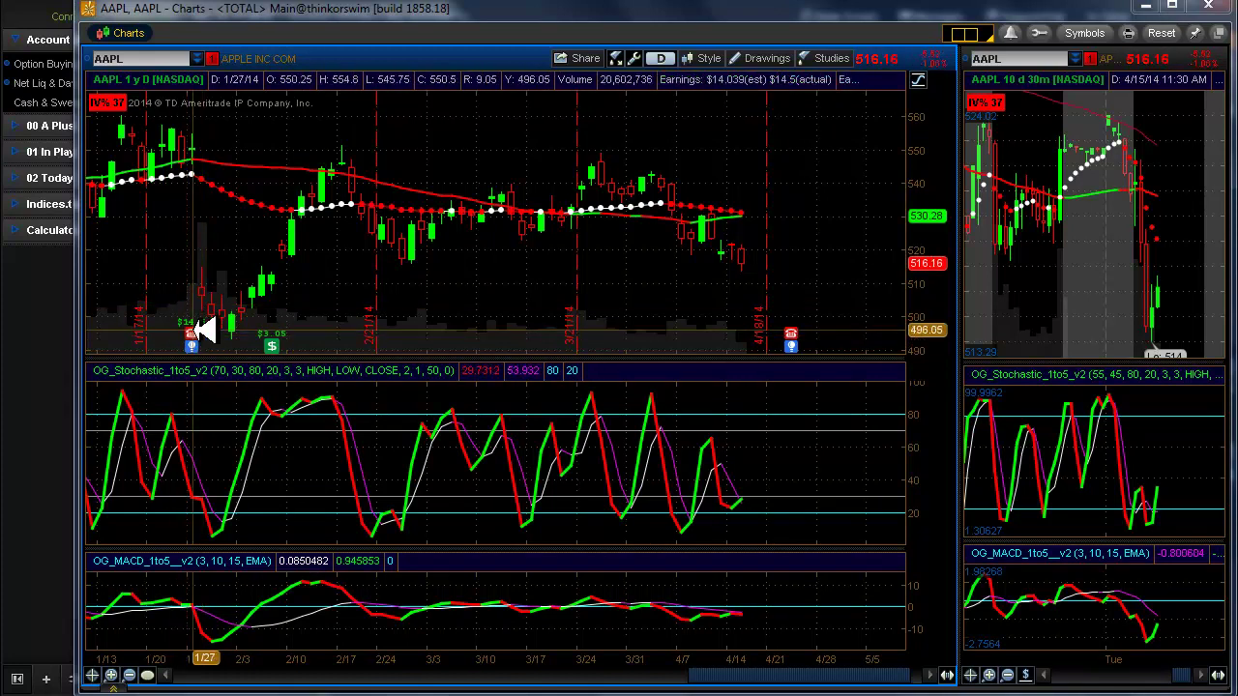
# - Scroll the AAPL chart around the 4/23 earnings date, then bring up the Analyze option chain
pyautogui.moveTo(862, 674); pyautogui.dragTo(787, 683)
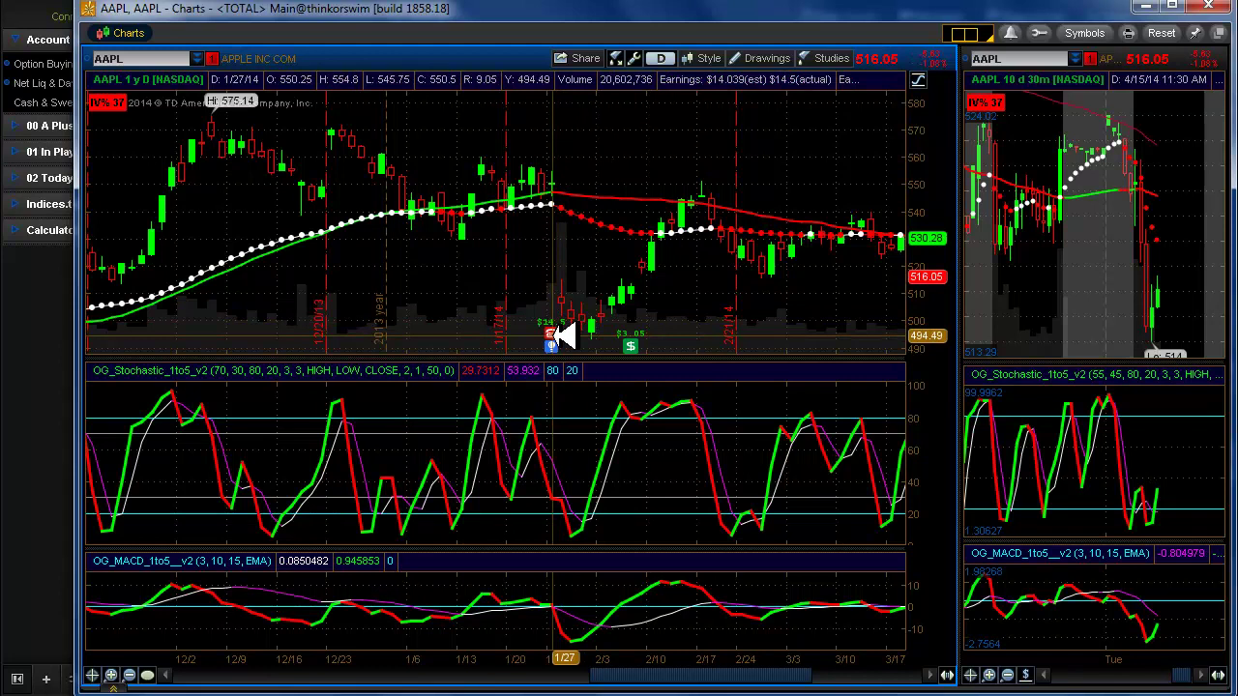
pyautogui.moveTo(557, 335)
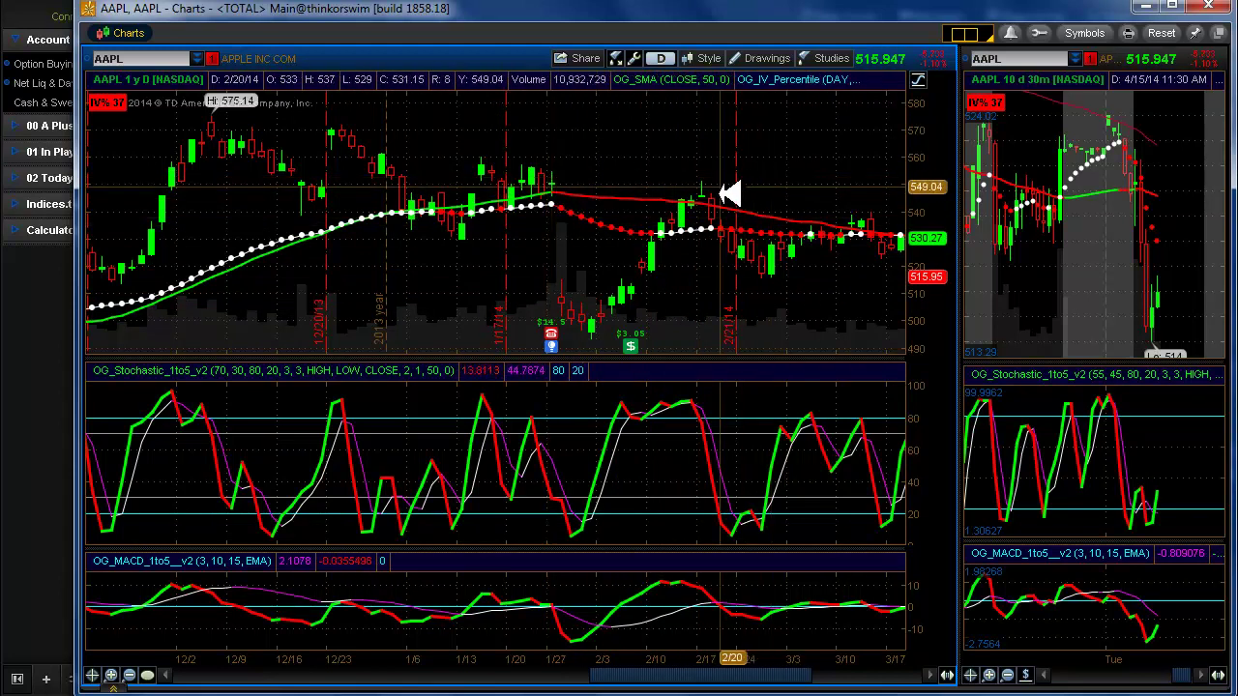
pyautogui.click(933, 675)
pyautogui.moveTo(934, 675); pyautogui.dragTo(938, 672)
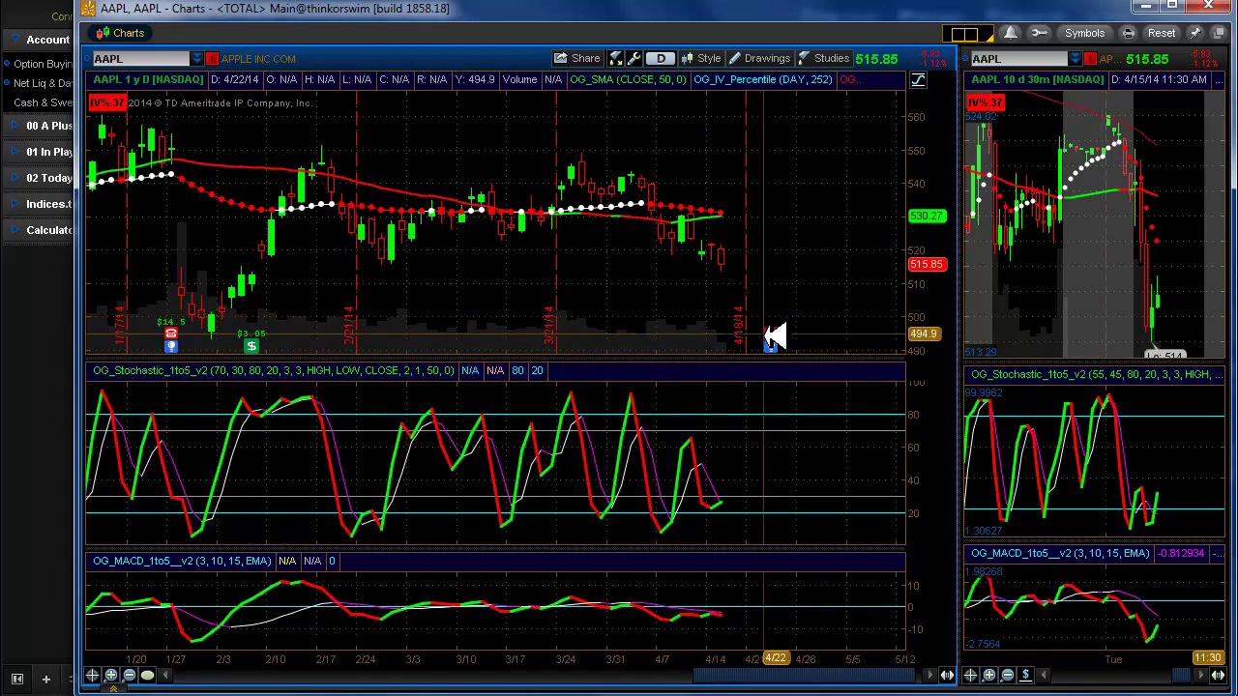
pyautogui.moveTo(770, 332)
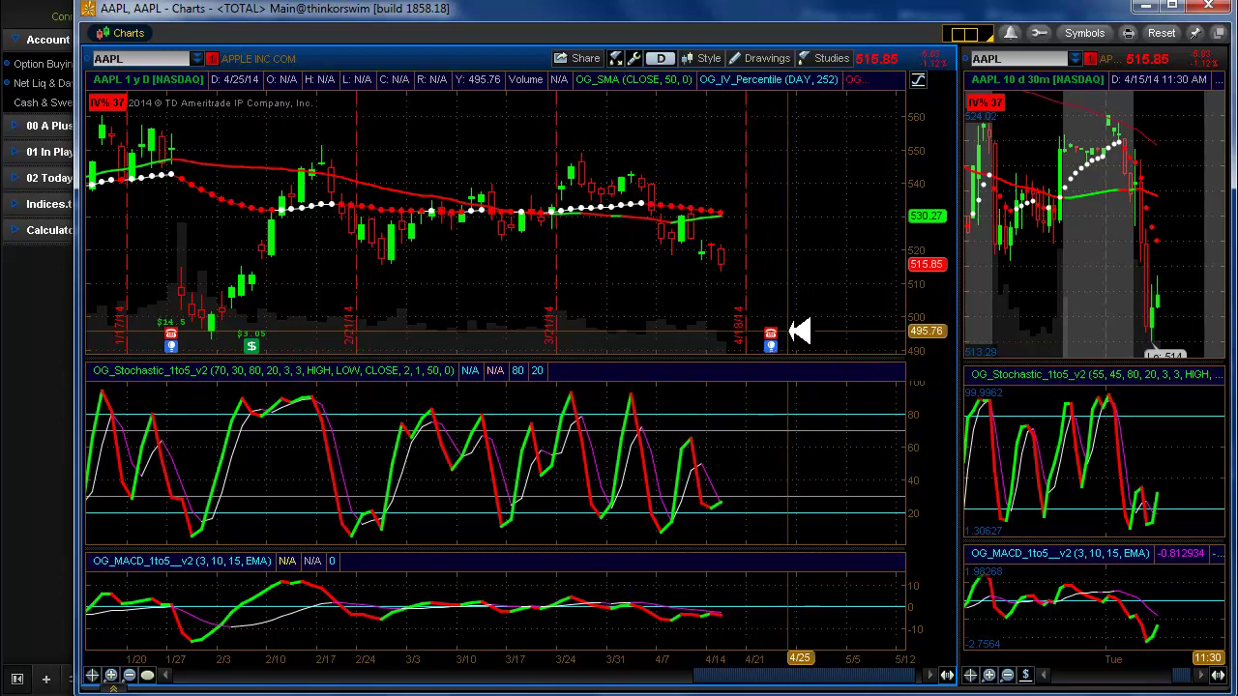
pyautogui.moveTo(880, 674)
pyautogui.mouseDown()
pyautogui.moveTo(857, 674)
pyautogui.moveTo(879, 672)
pyautogui.mouseUp()
pyautogui.click(879, 671)
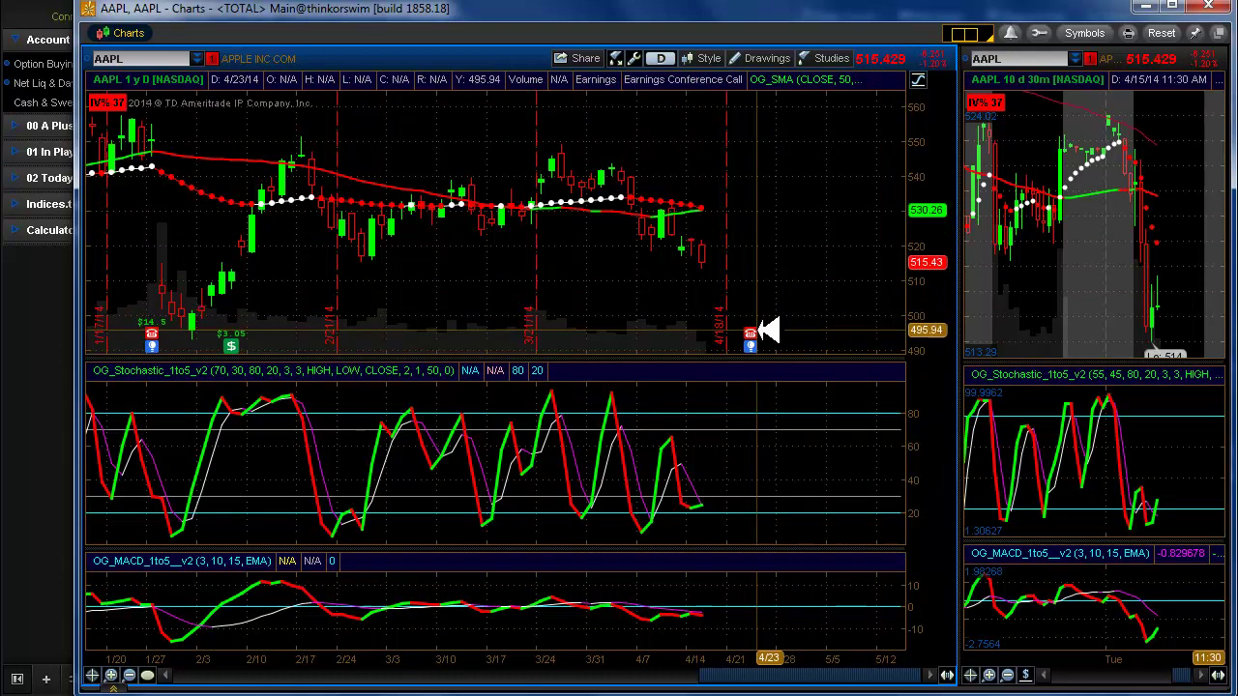
pyautogui.moveTo(767, 331)
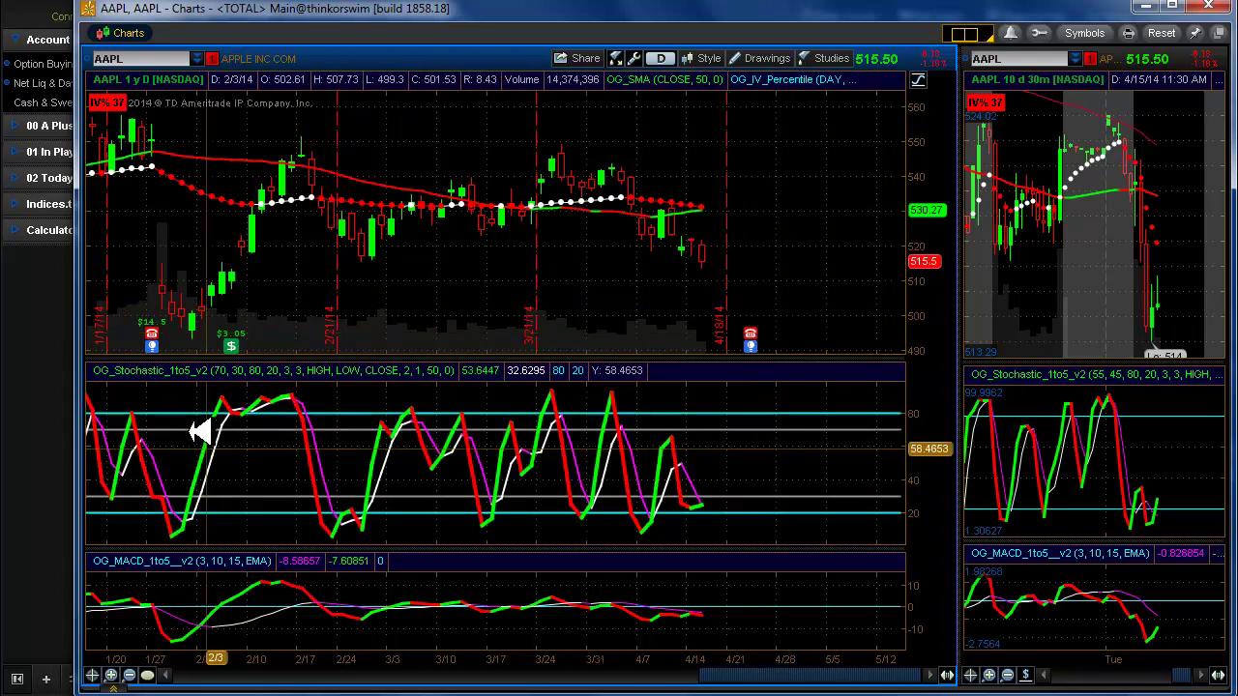
pyautogui.click(61, 362)
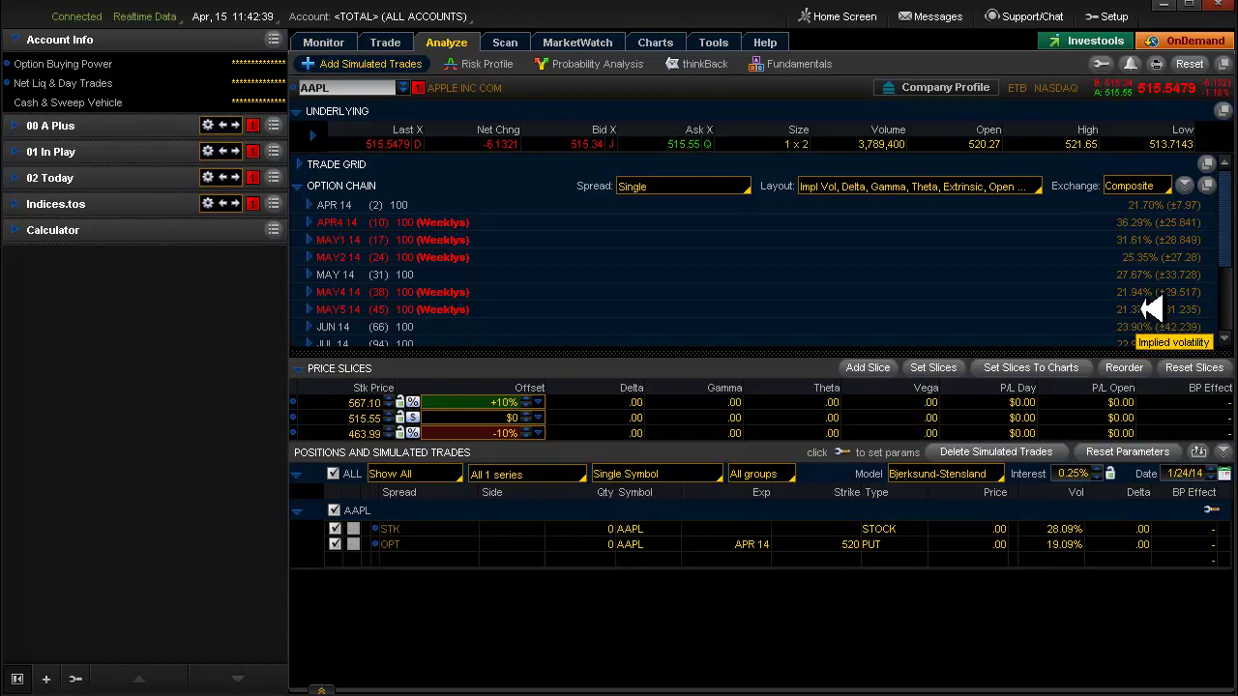
# - Scroll the AAPL expirations list, then switch to the Trade page listing APR 14 through JAN 16
pyautogui.scroll(-1, 1233, 263)
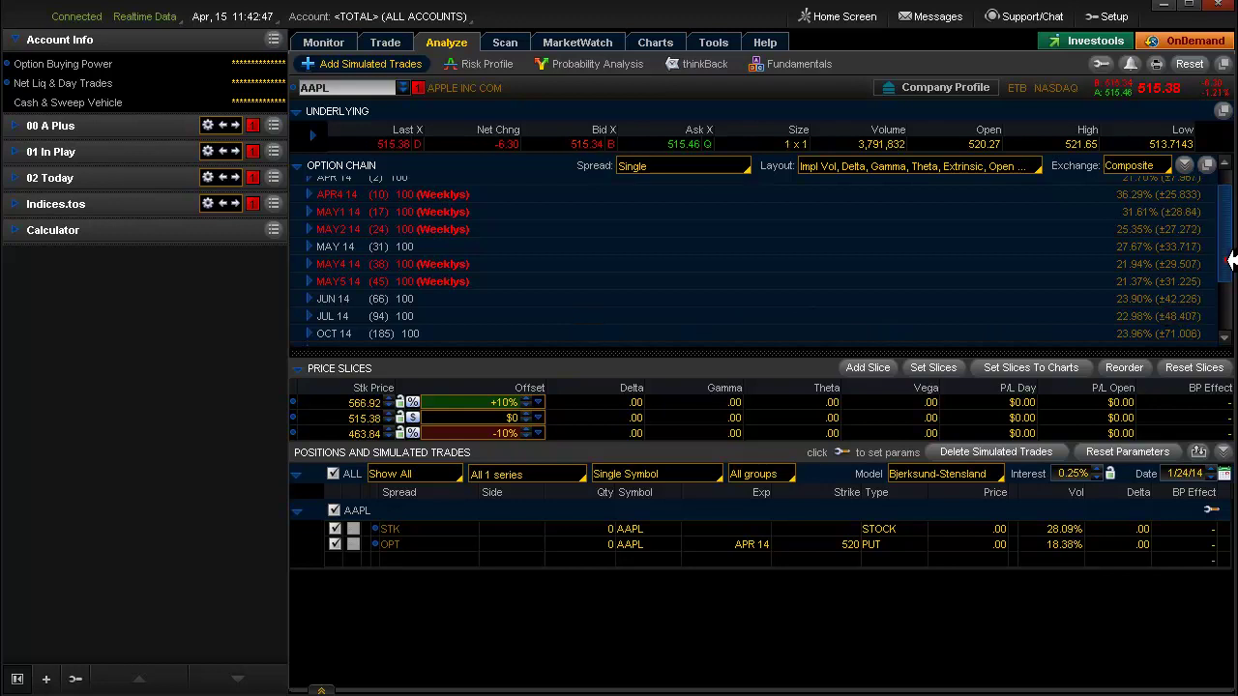
pyautogui.scroll(-1, 1232, 266)
pyautogui.moveTo(1227, 254); pyautogui.dragTo(1232, 231)
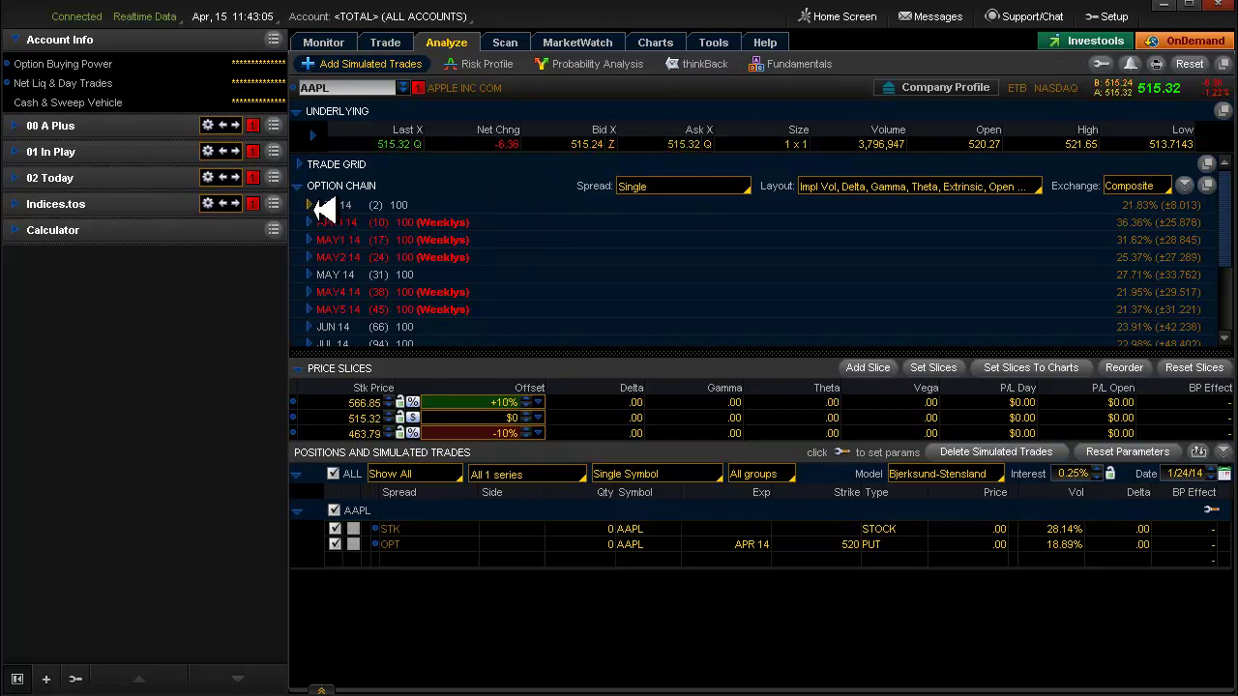
pyautogui.click(387, 40)
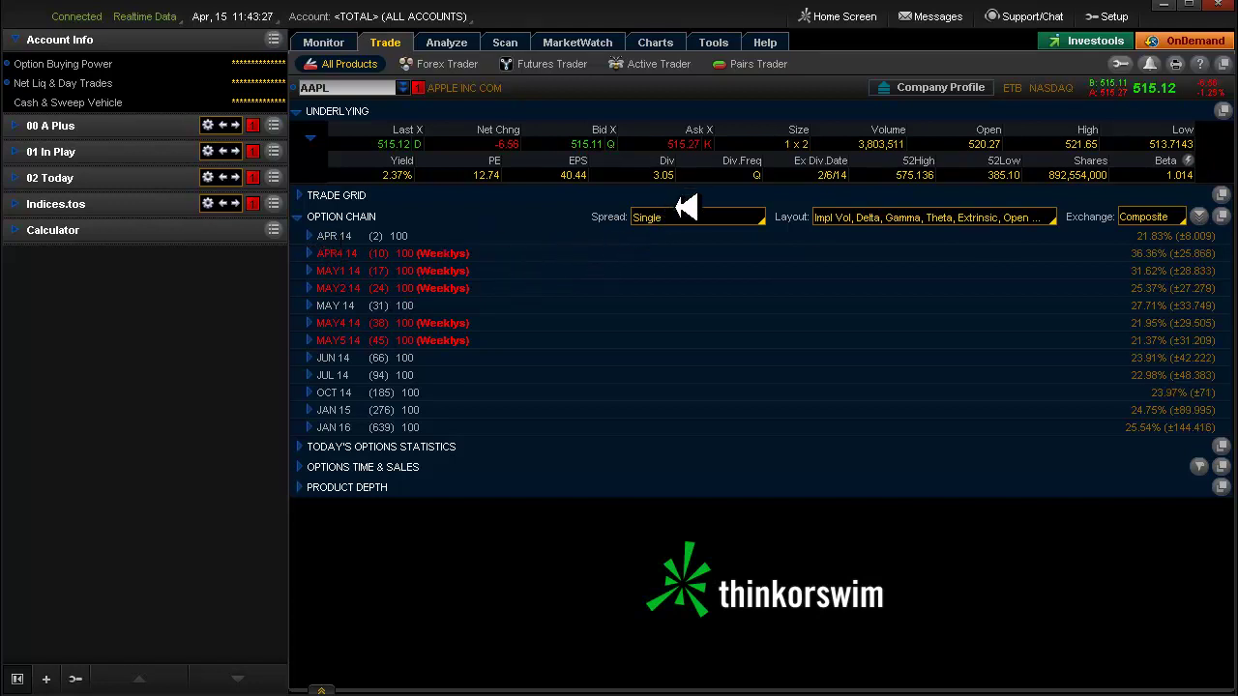
# - Return to the Analyze page with AAPL price slices at +10%, $0 and -10%
pyautogui.click(452, 41)
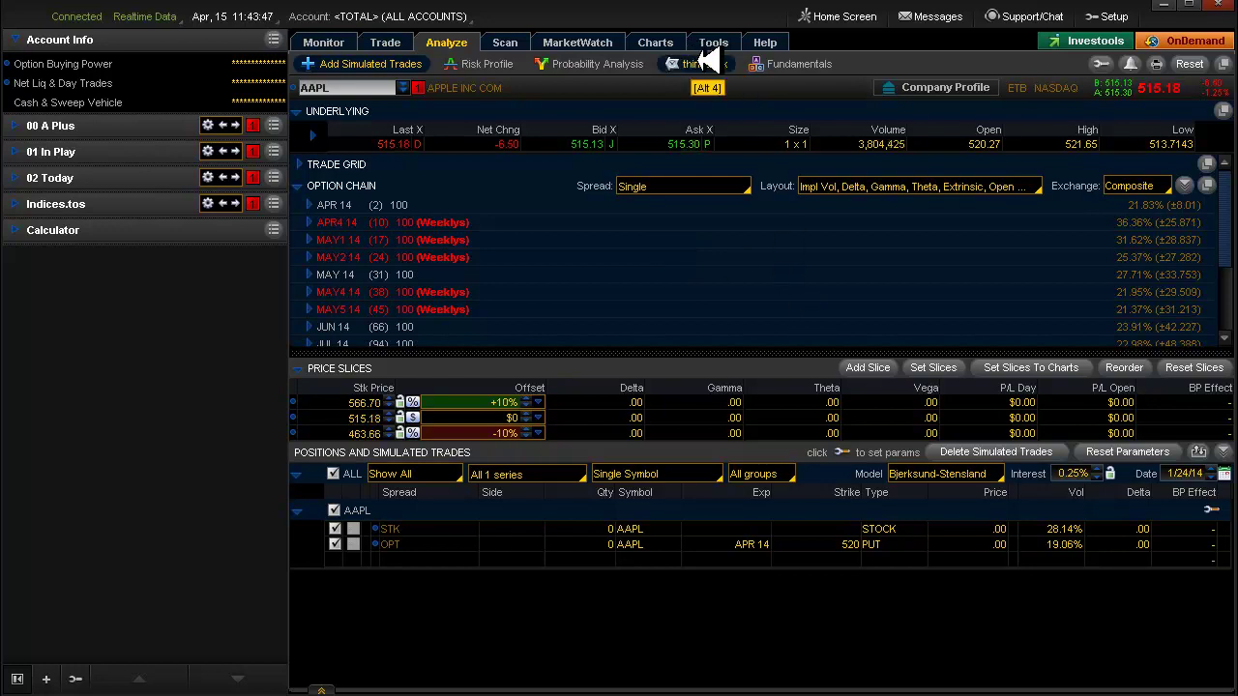
# - Open thinkBack and set the AAPL backtest date to January 24, 2014
pyautogui.click(715, 62)
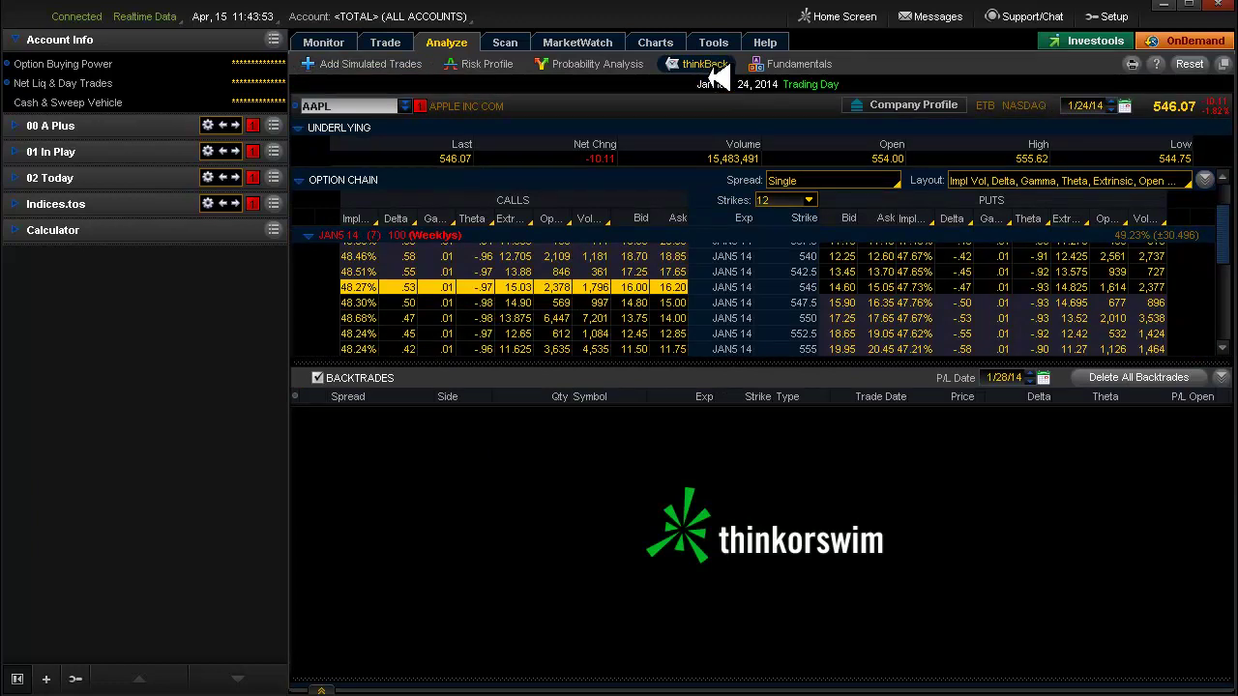
pyautogui.click(1123, 106)
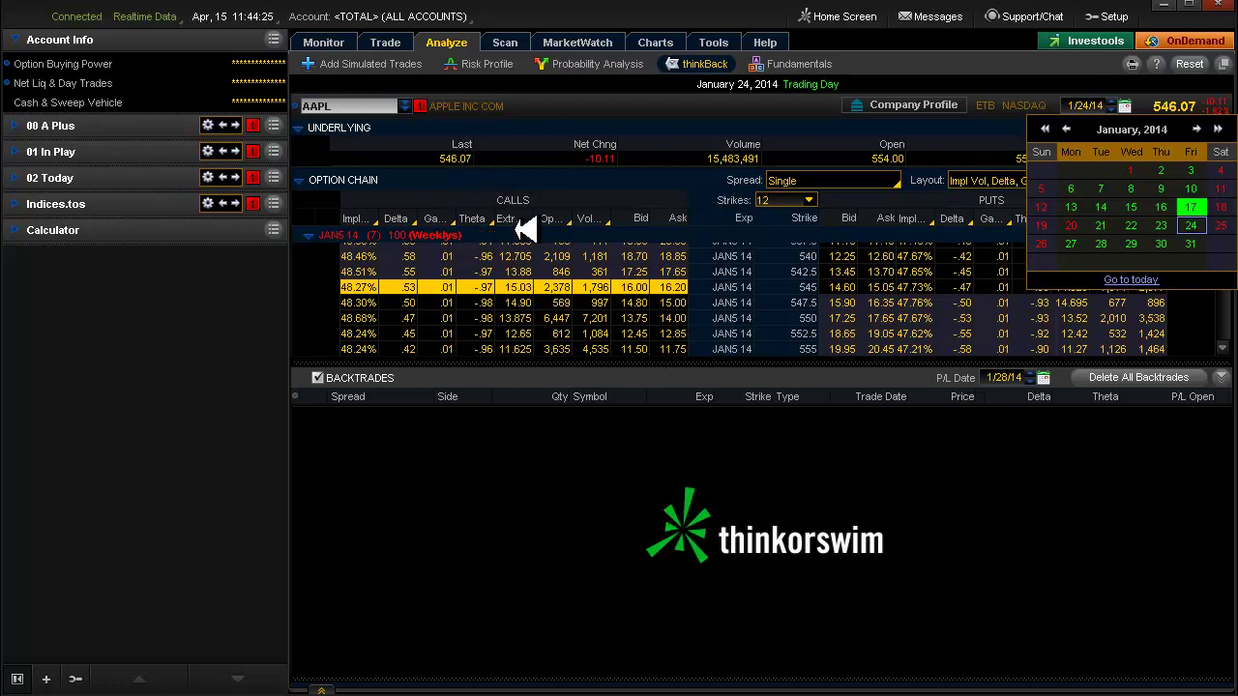
# - Buy the AAPL JAN5 14 545 straddle as a 1/24/14 backtrade at a 30.925 debit
pyautogui.click(681, 283)
pyautogui.rightClick(683, 284)
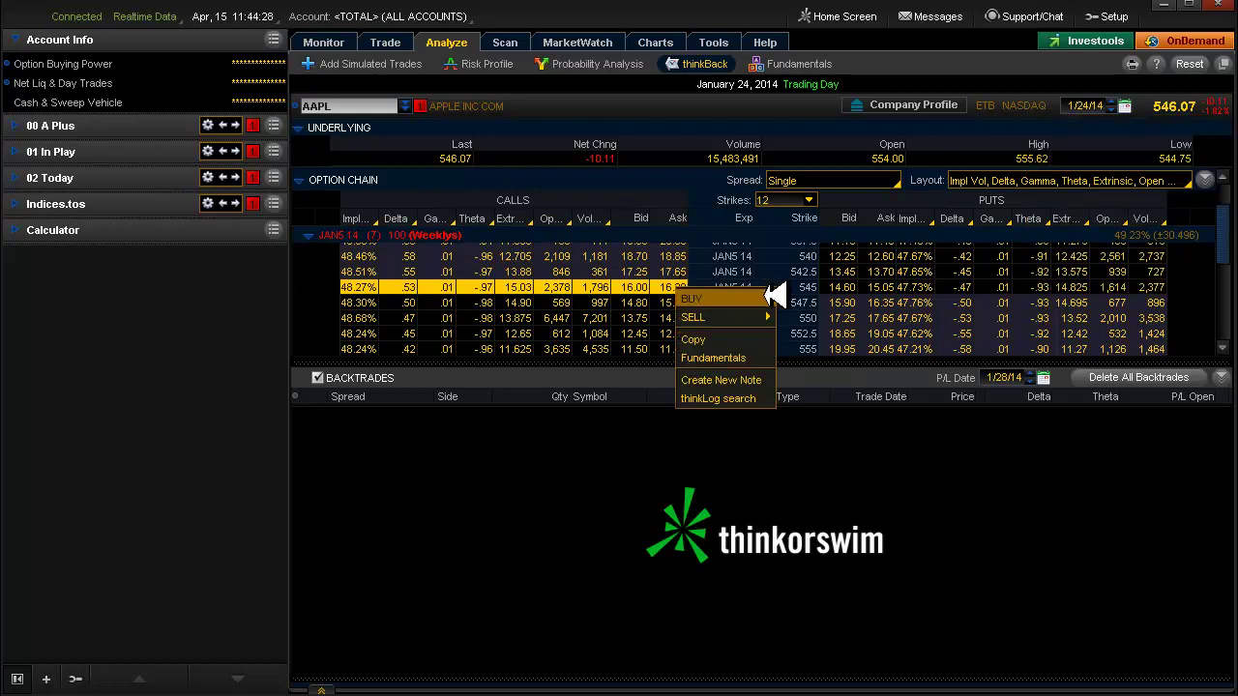
pyautogui.moveTo(735, 295)
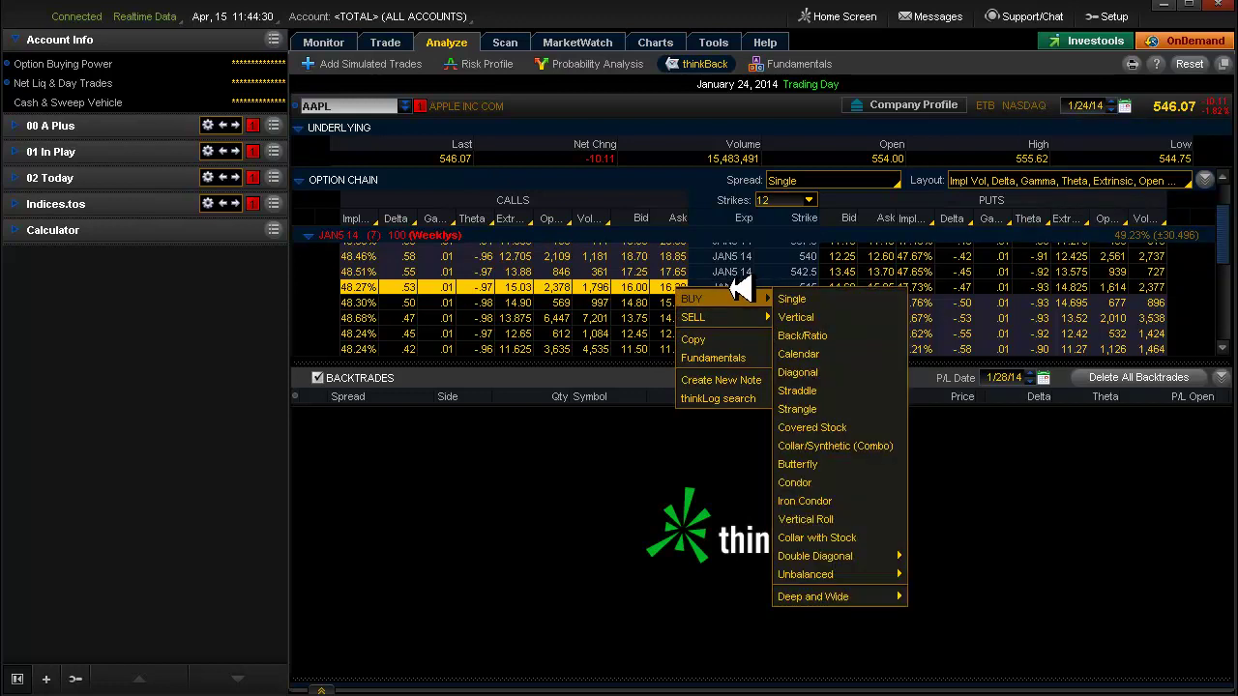
pyautogui.click(824, 391)
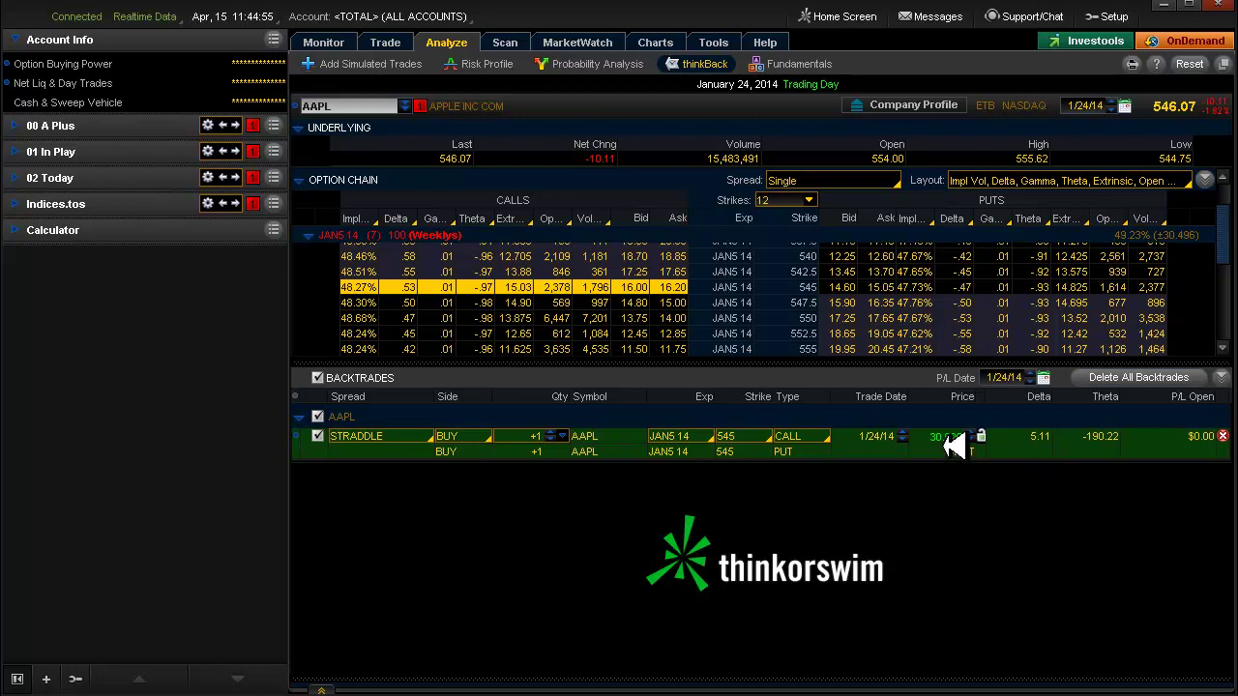
# - Add a buy call calendar backtrade and move its strike to 575, at a 1.475 debit
pyautogui.rightClick(689, 338)
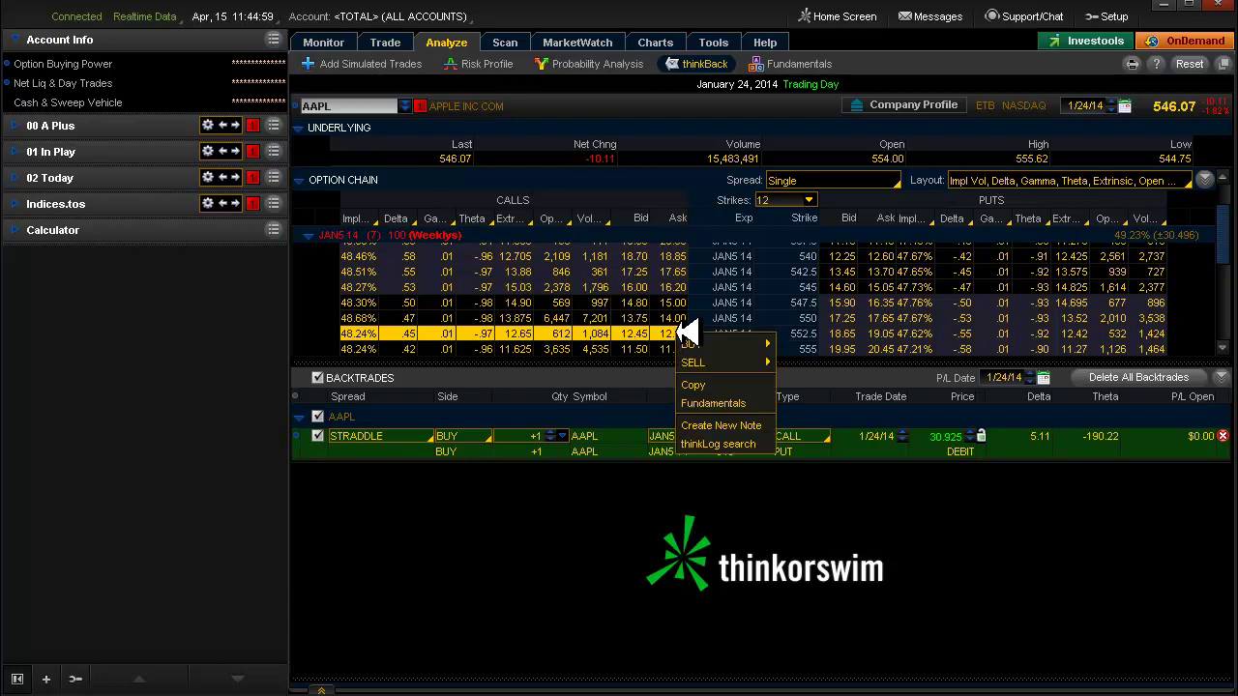
pyautogui.moveTo(764, 343)
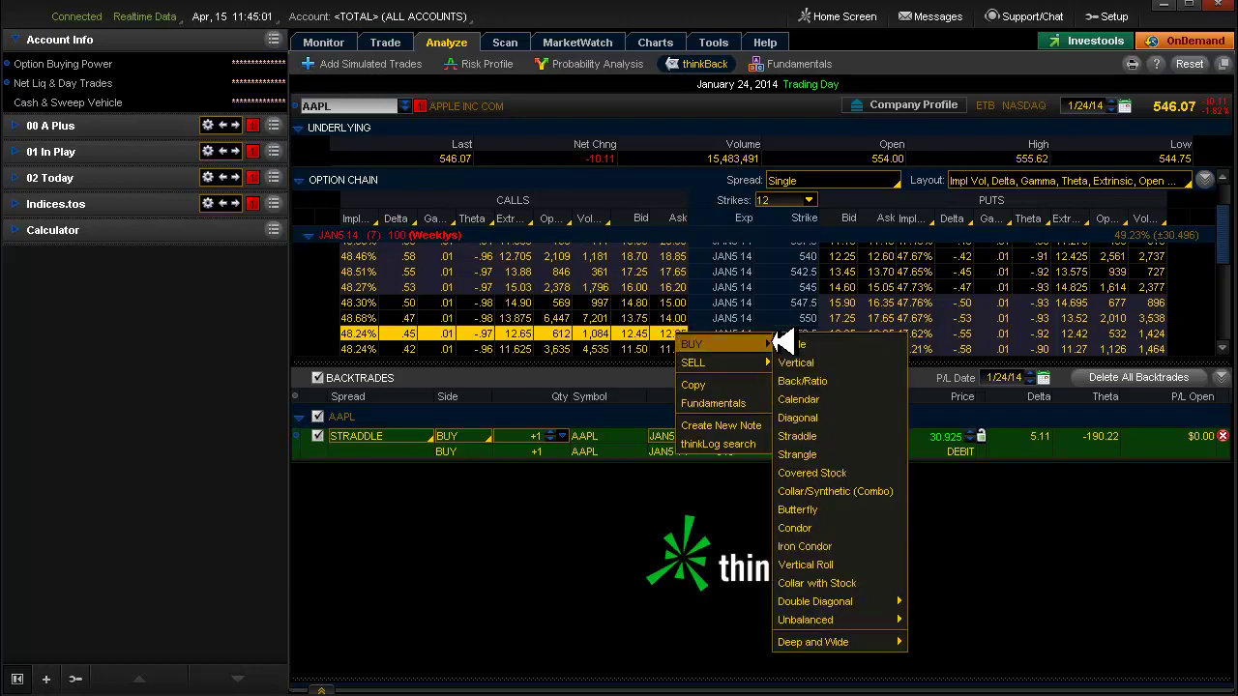
pyautogui.click(798, 399)
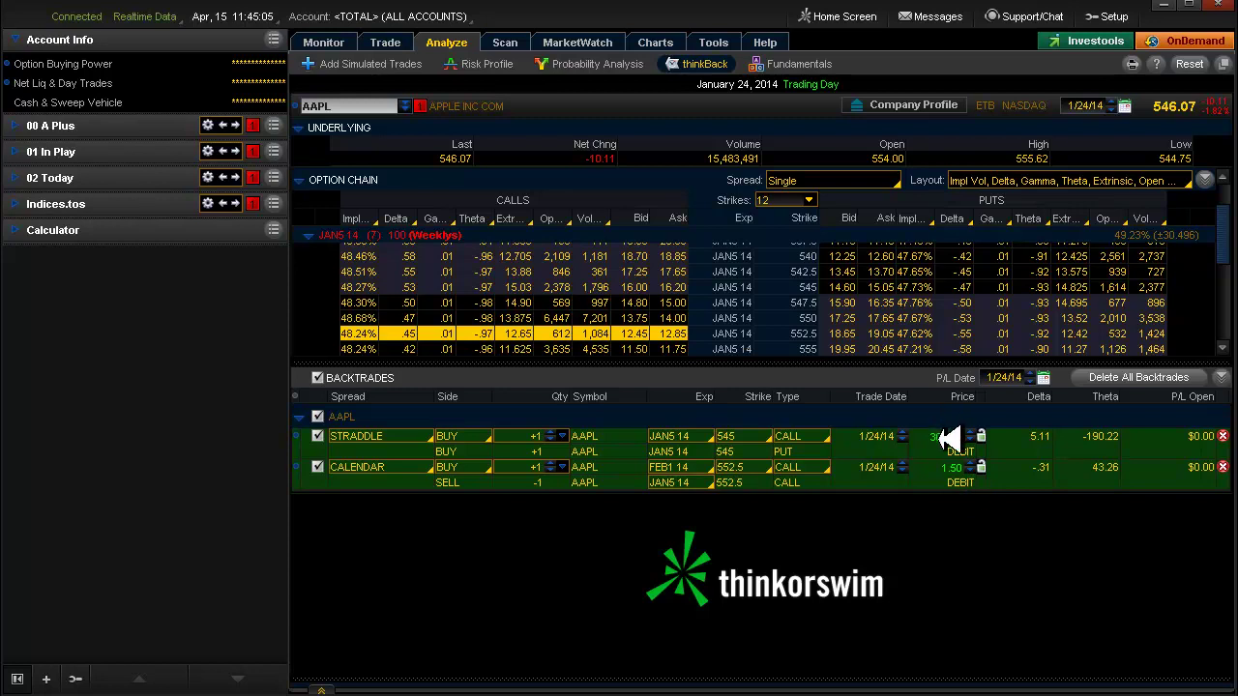
pyautogui.click(764, 467)
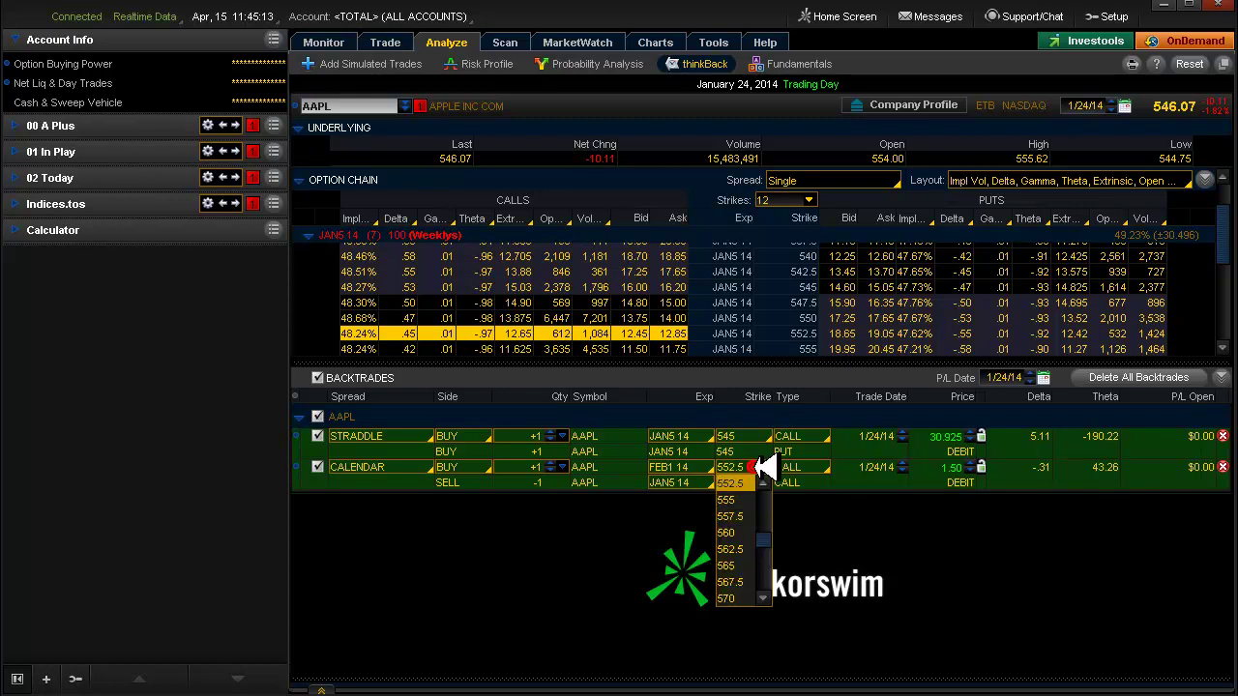
pyautogui.scroll(-1, 762, 599)
pyautogui.click(730, 599)
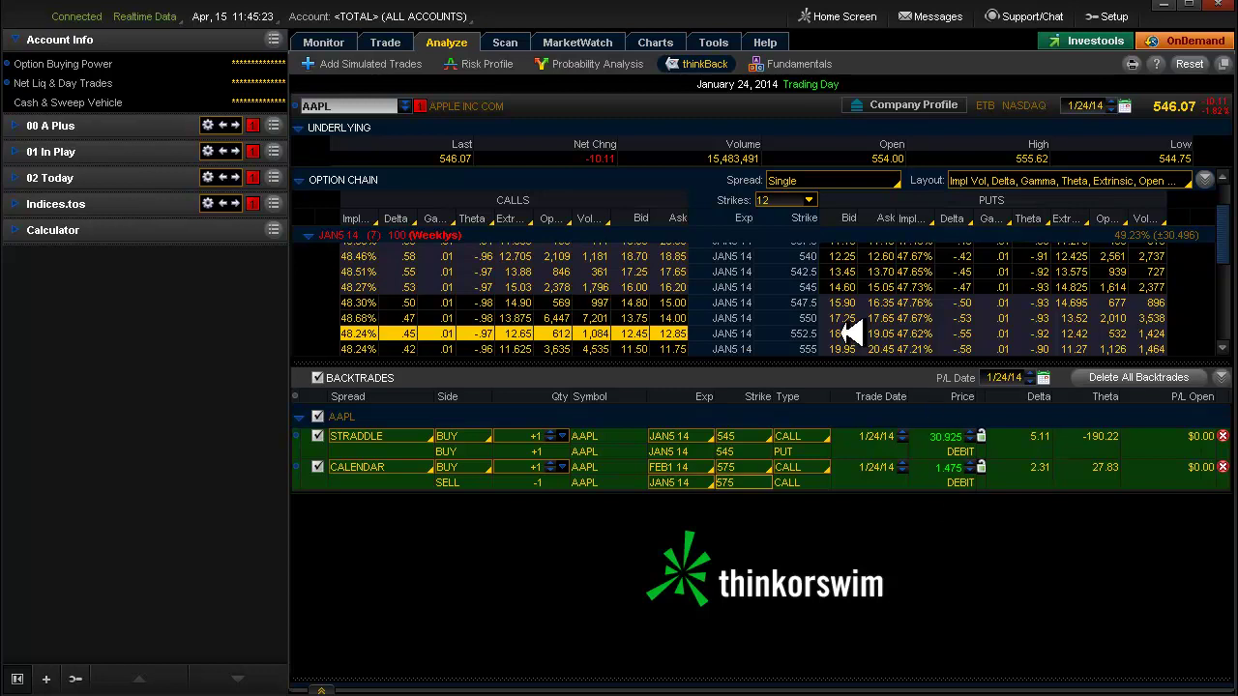
# - Buy a FEB1/JAN5 14 540 put calendar backtrade at a 3.175 debit
pyautogui.rightClick(892, 257)
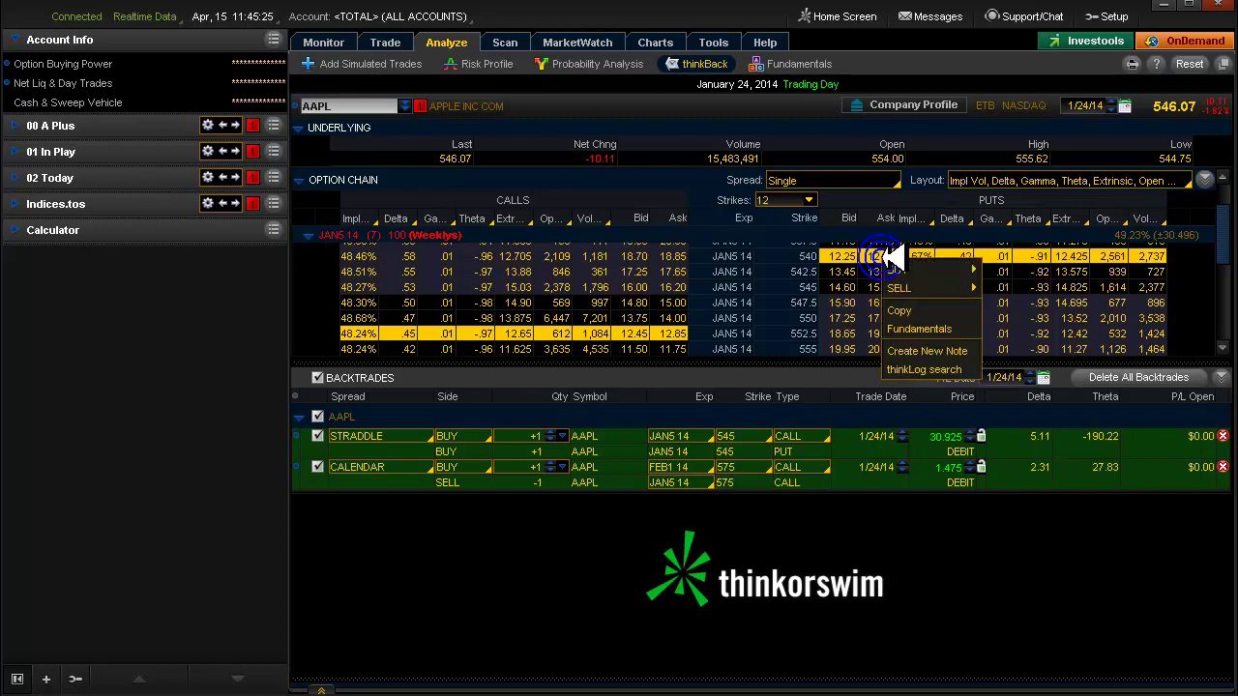
pyautogui.moveTo(910, 269)
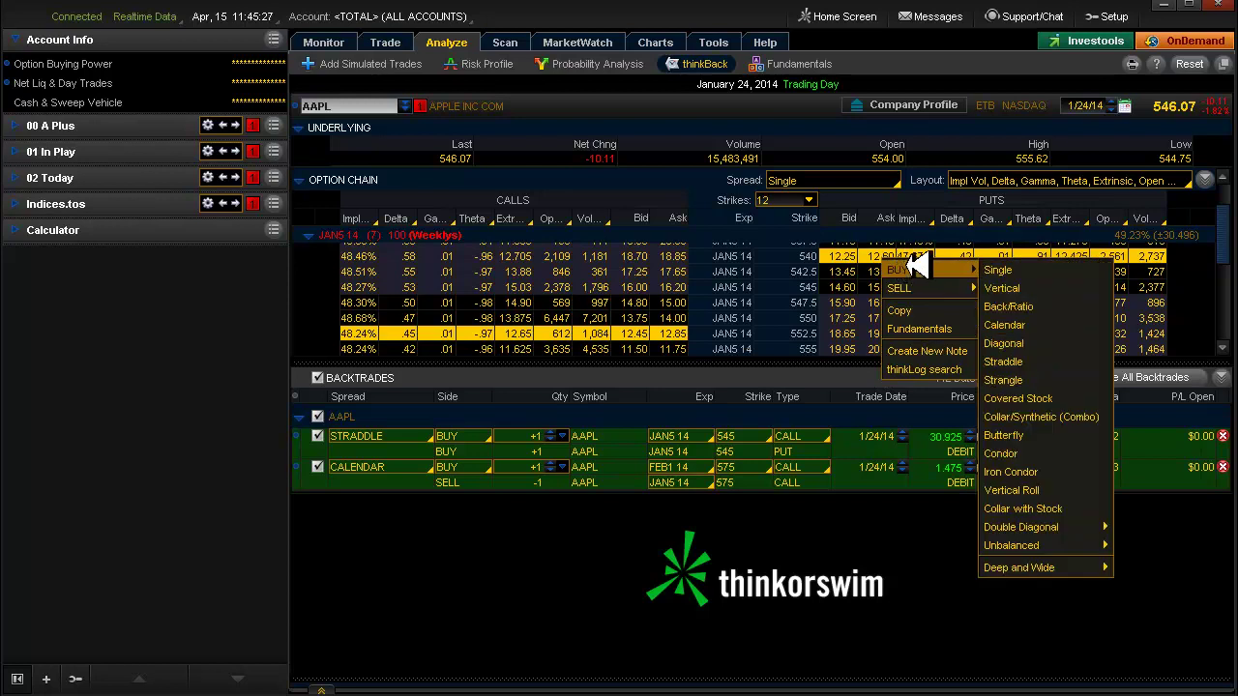
pyautogui.click(914, 269)
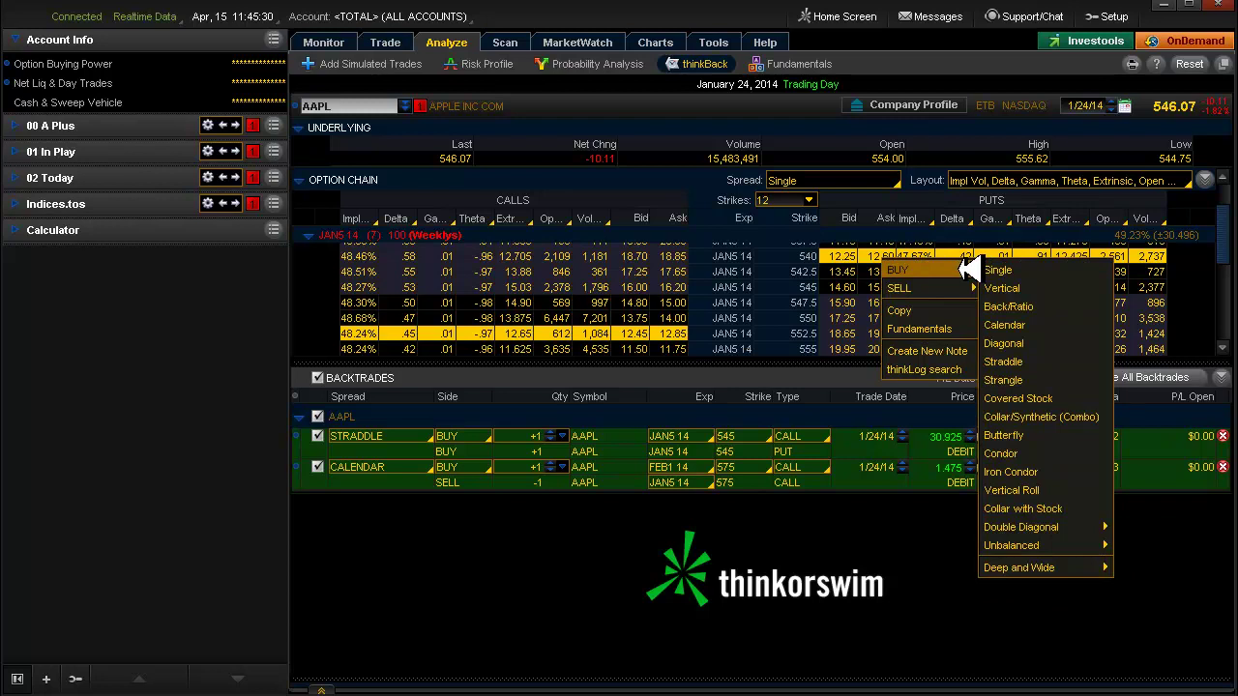
pyautogui.click(1001, 325)
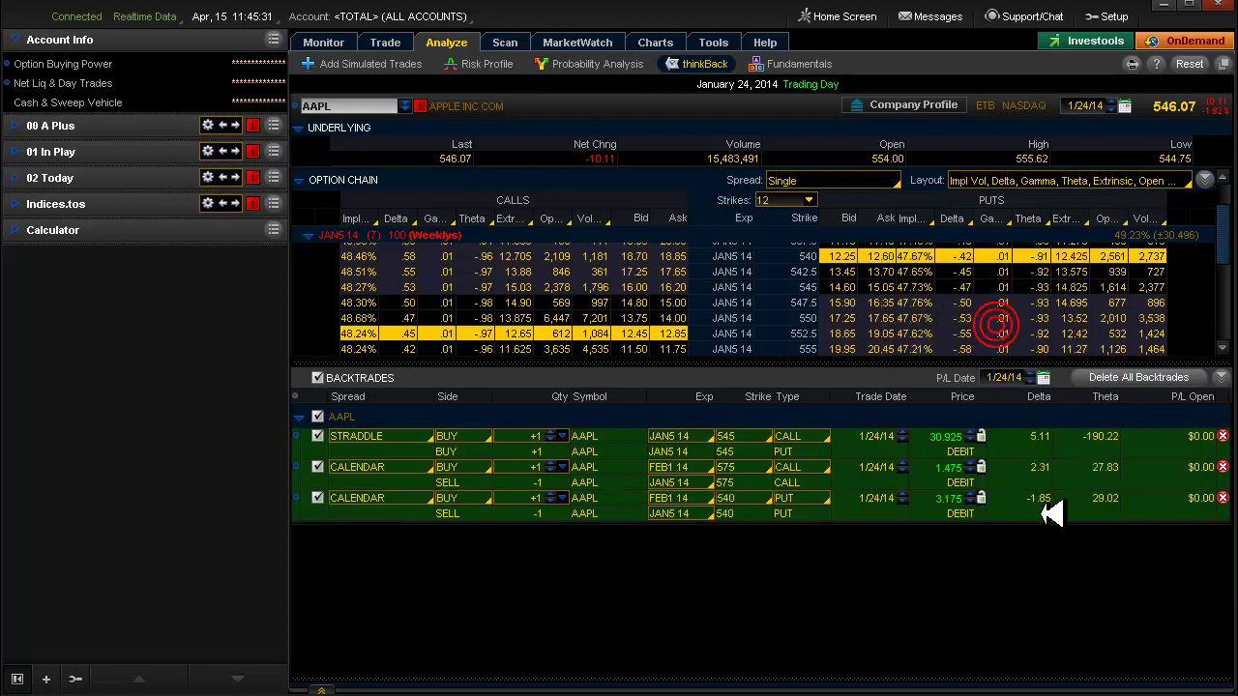
# - Lower the put calendar's strike to 515, repricing it to a 2.45 debit with delta -4.87
pyautogui.click(763, 498)
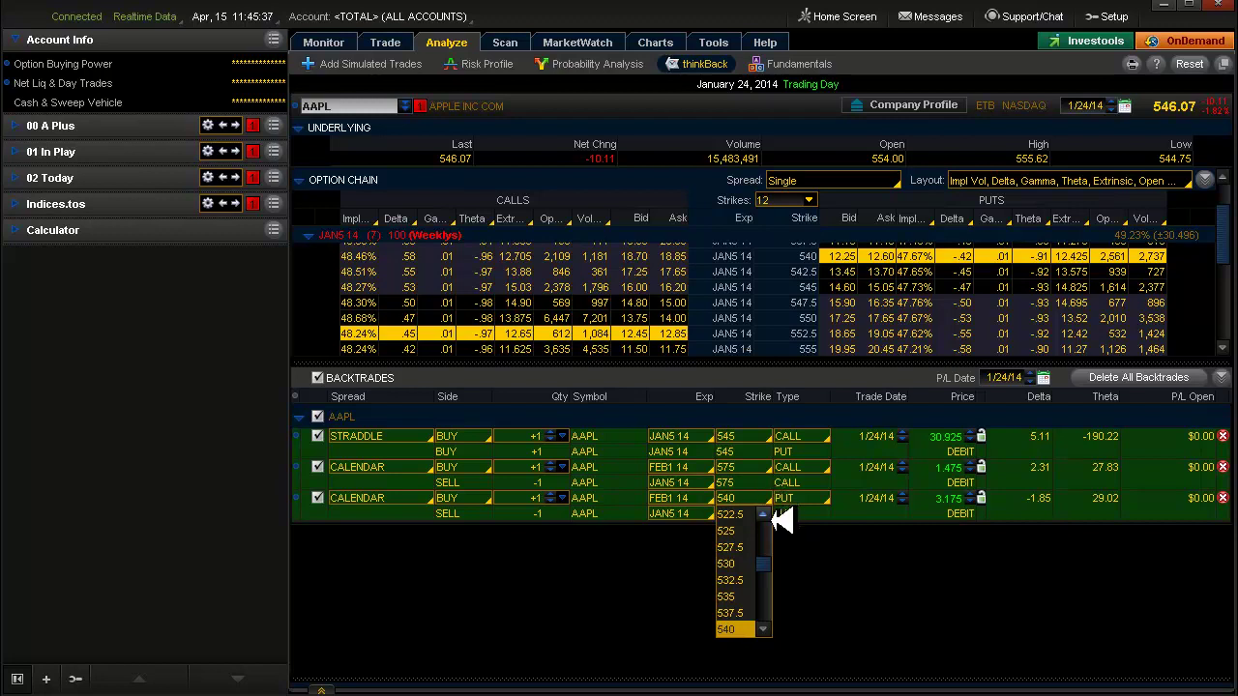
pyautogui.click(764, 515)
pyautogui.click(763, 514)
pyautogui.click(763, 514)
pyautogui.click(763, 515)
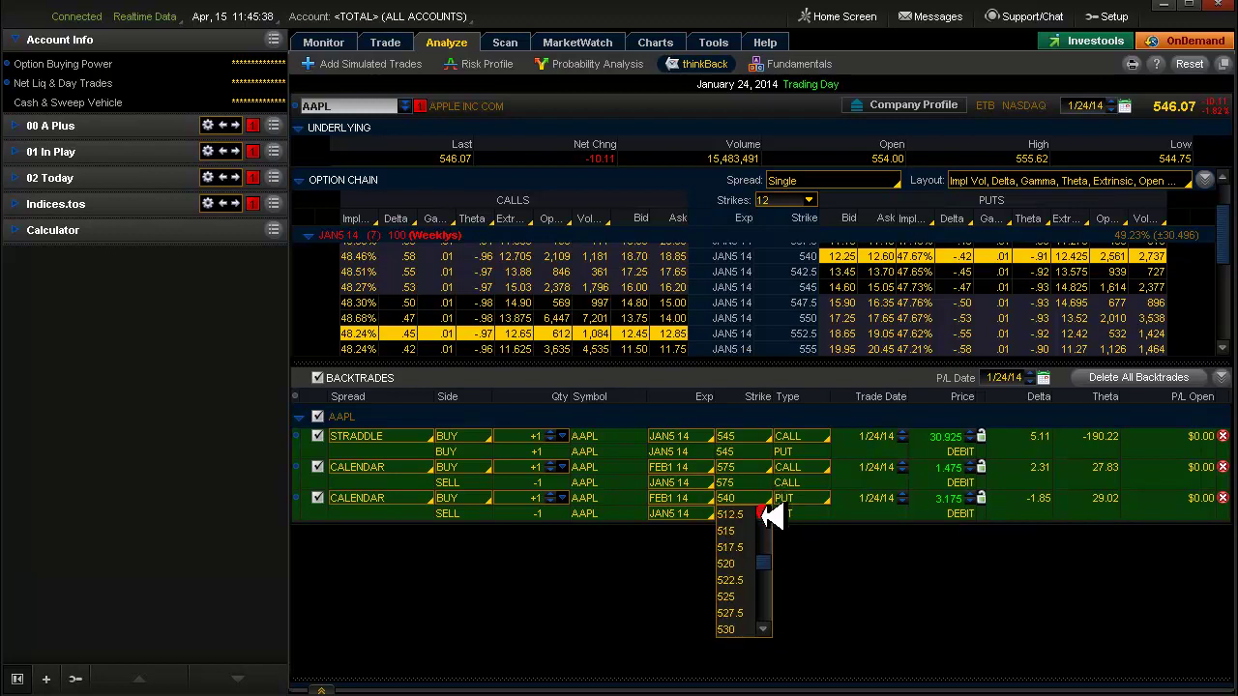
pyautogui.click(727, 531)
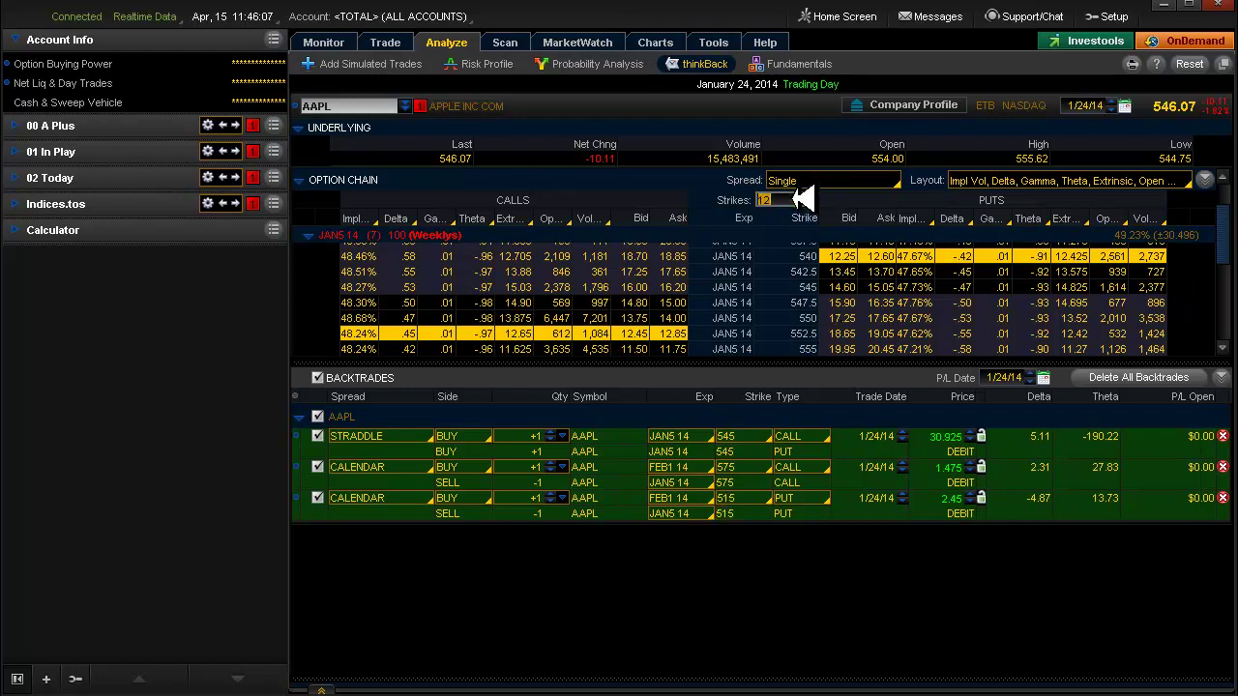
# - Enter 28 in the Strikes box and scroll the option chain back to the top
pyautogui.write('8')
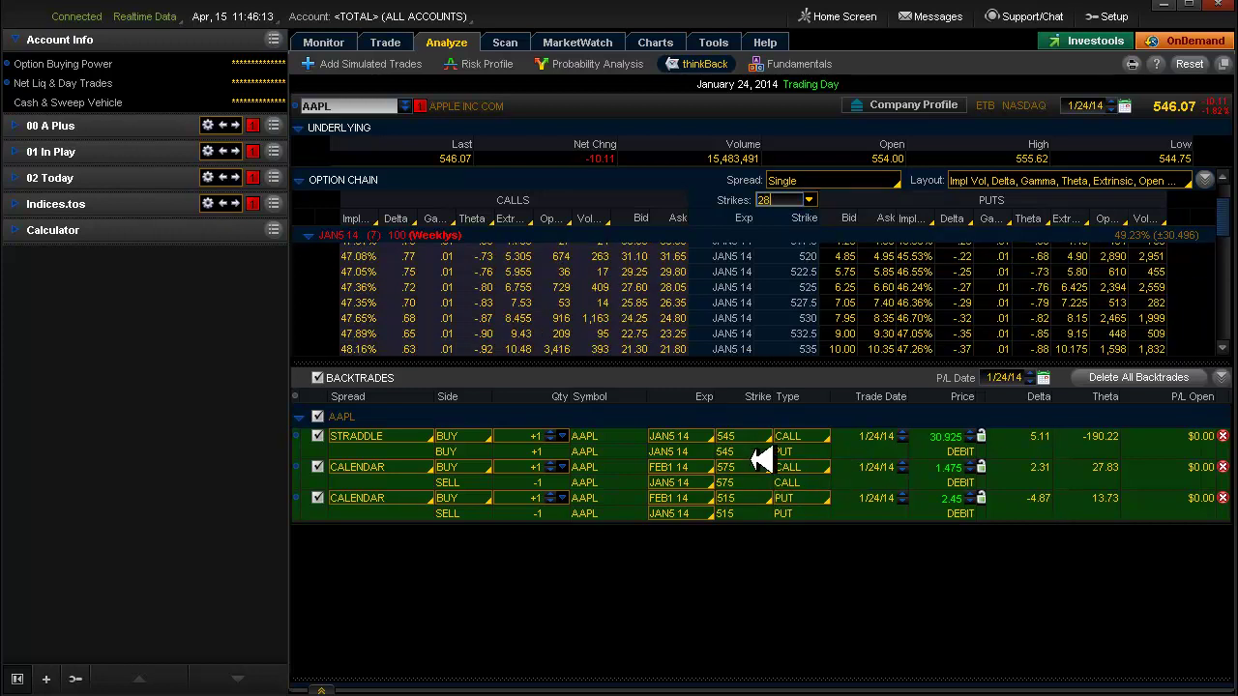
pyautogui.moveTo(1230, 216); pyautogui.dragTo(1230, 199)
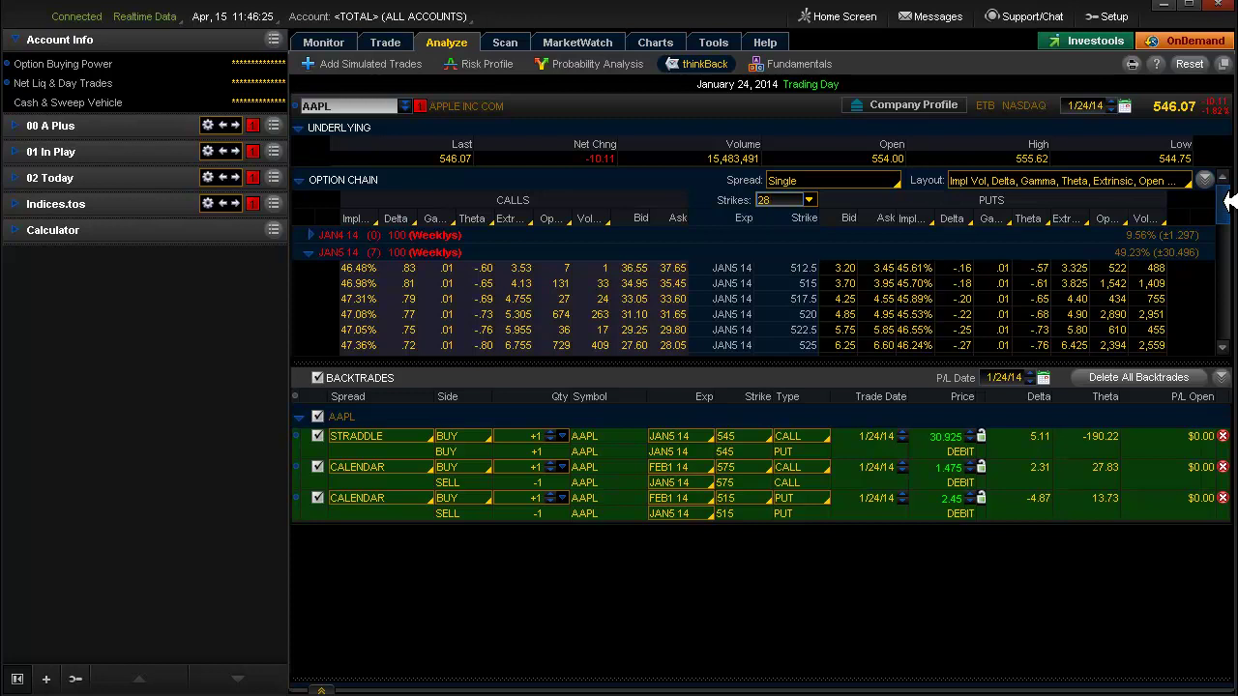
pyautogui.moveTo(1228, 201); pyautogui.dragTo(1231, 267)
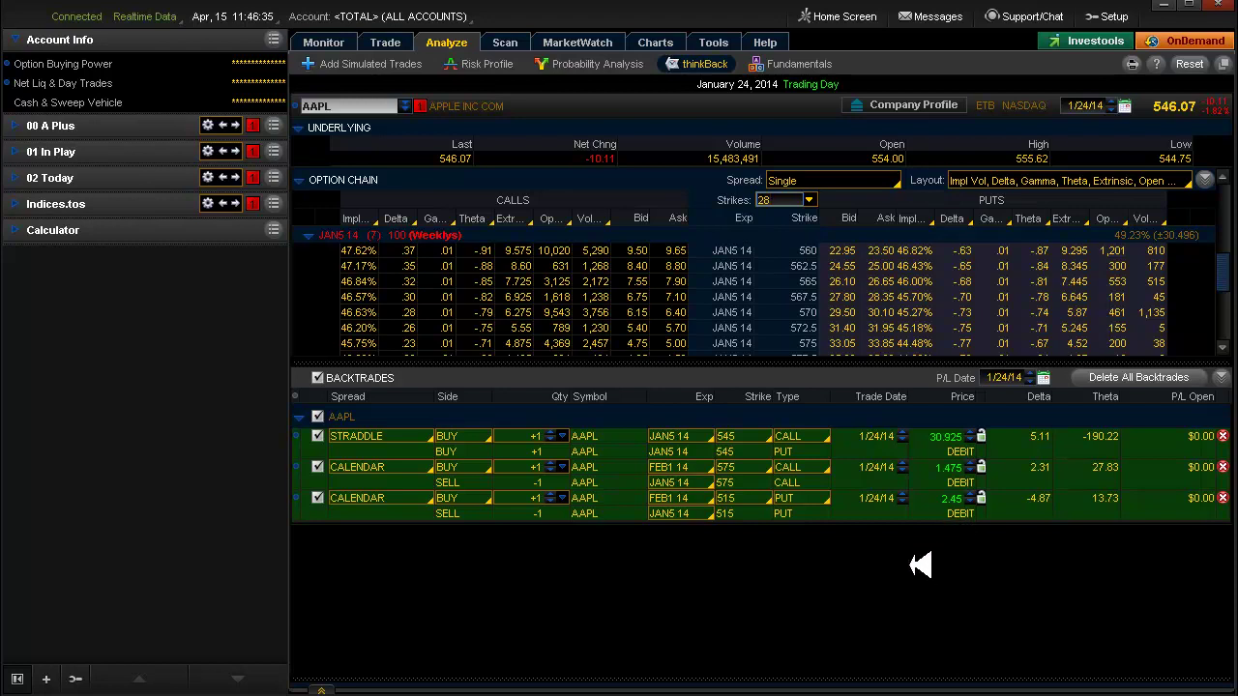
pyautogui.moveTo(1224, 272); pyautogui.dragTo(1235, 252)
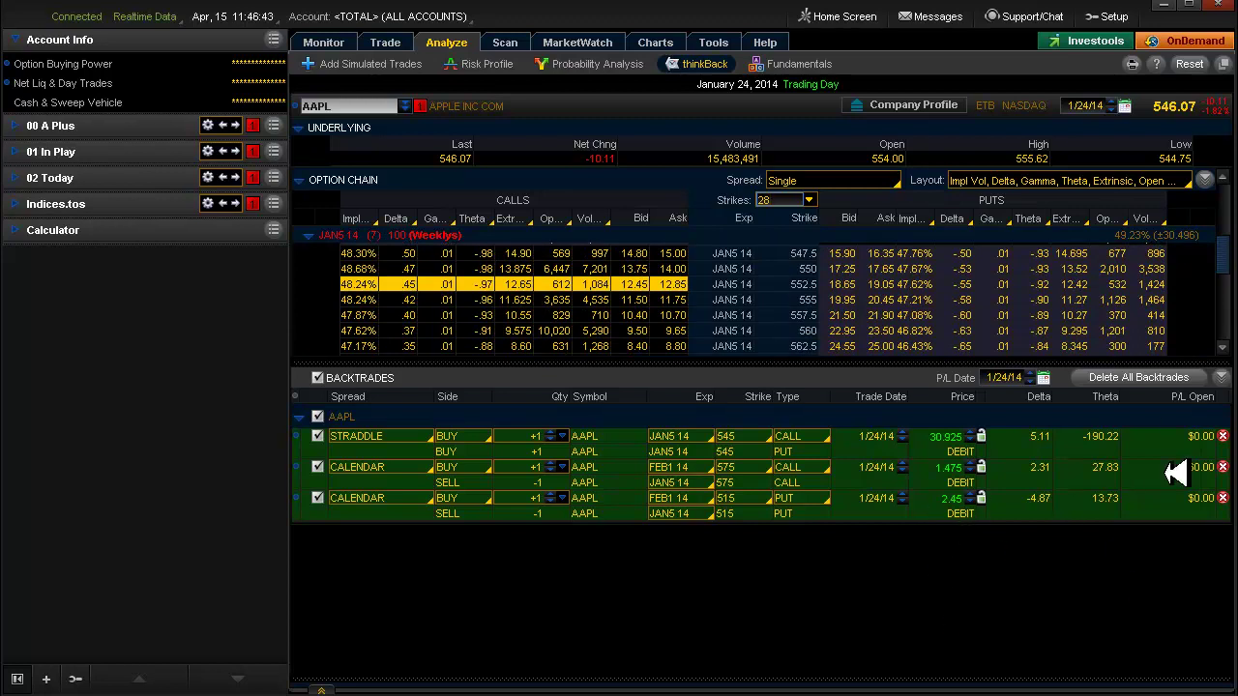
pyautogui.scroll(-3, 1225, 256)
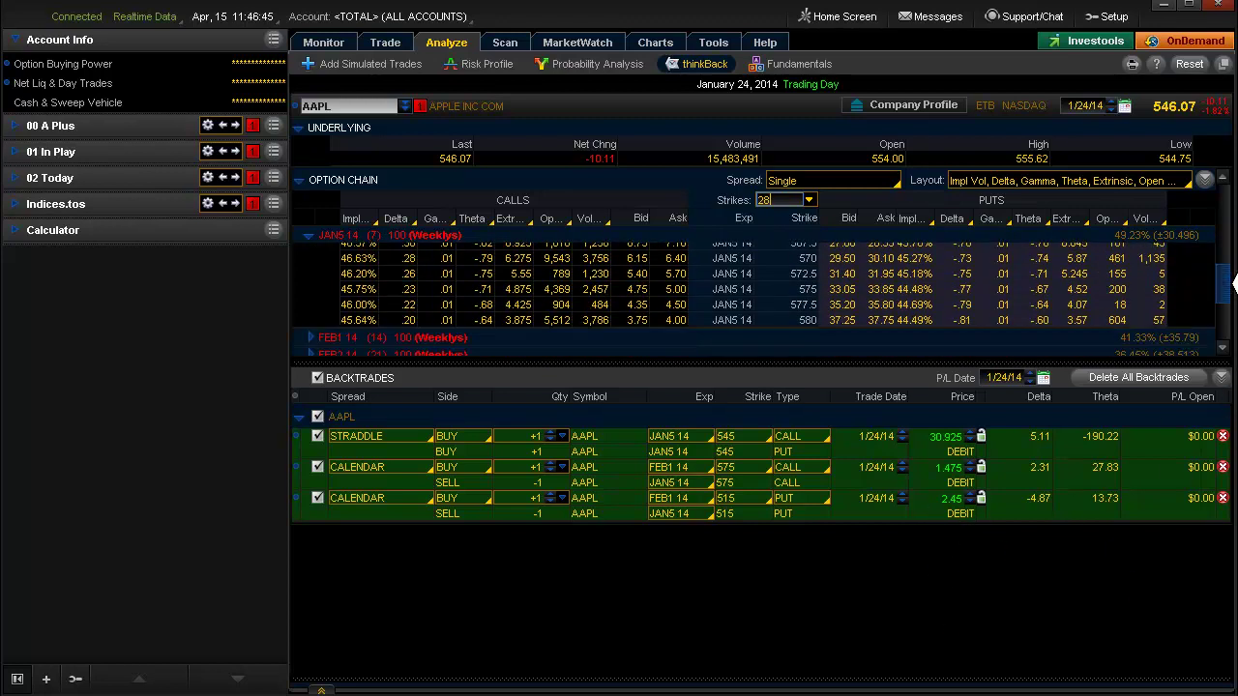
pyautogui.click(312, 308)
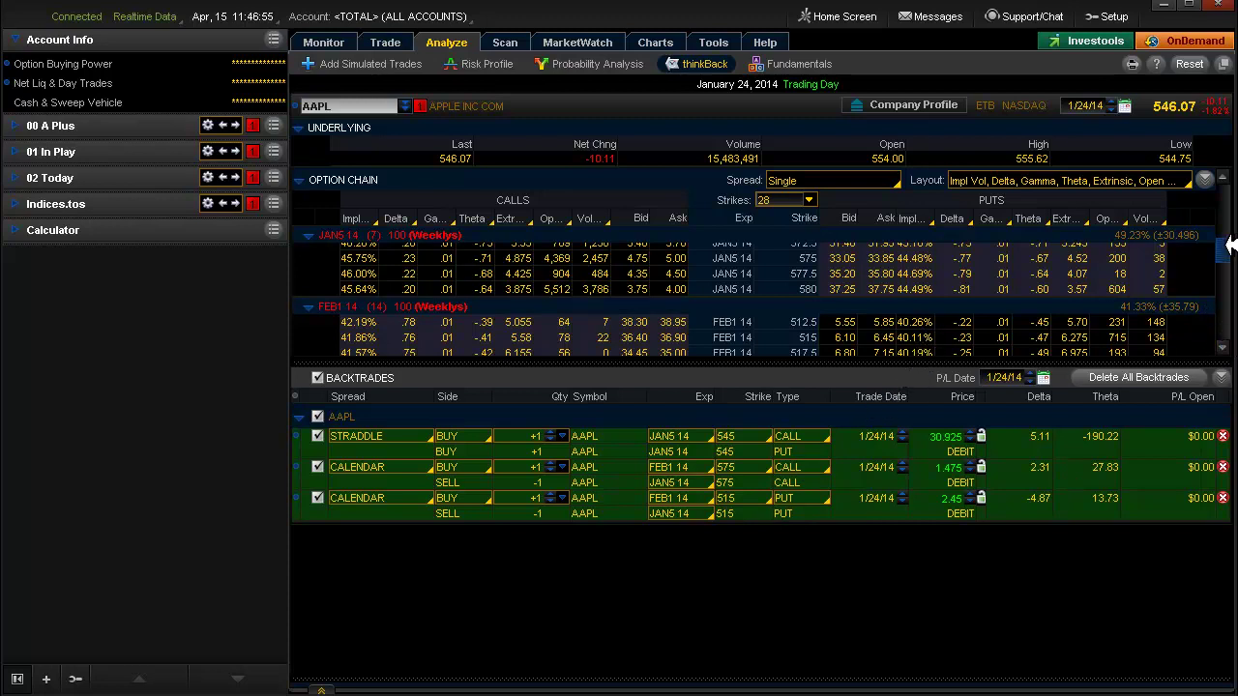
pyautogui.scroll(-6, 1227, 248)
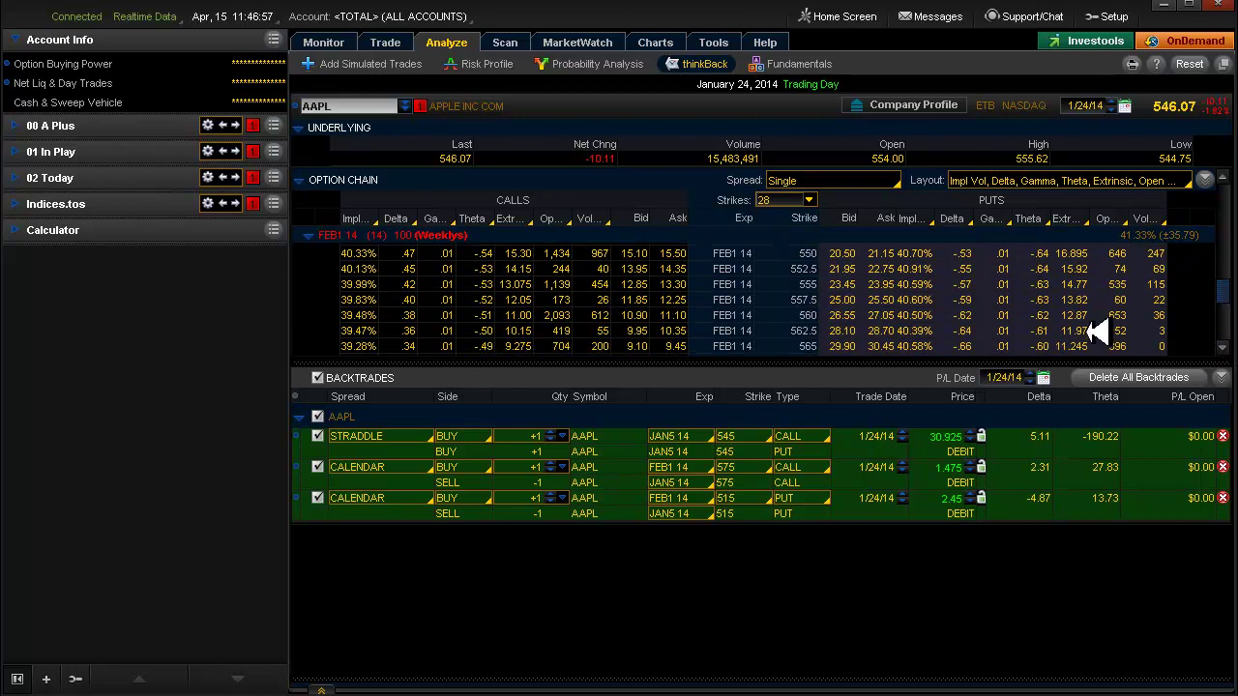
pyautogui.scroll(-3, 994, 311)
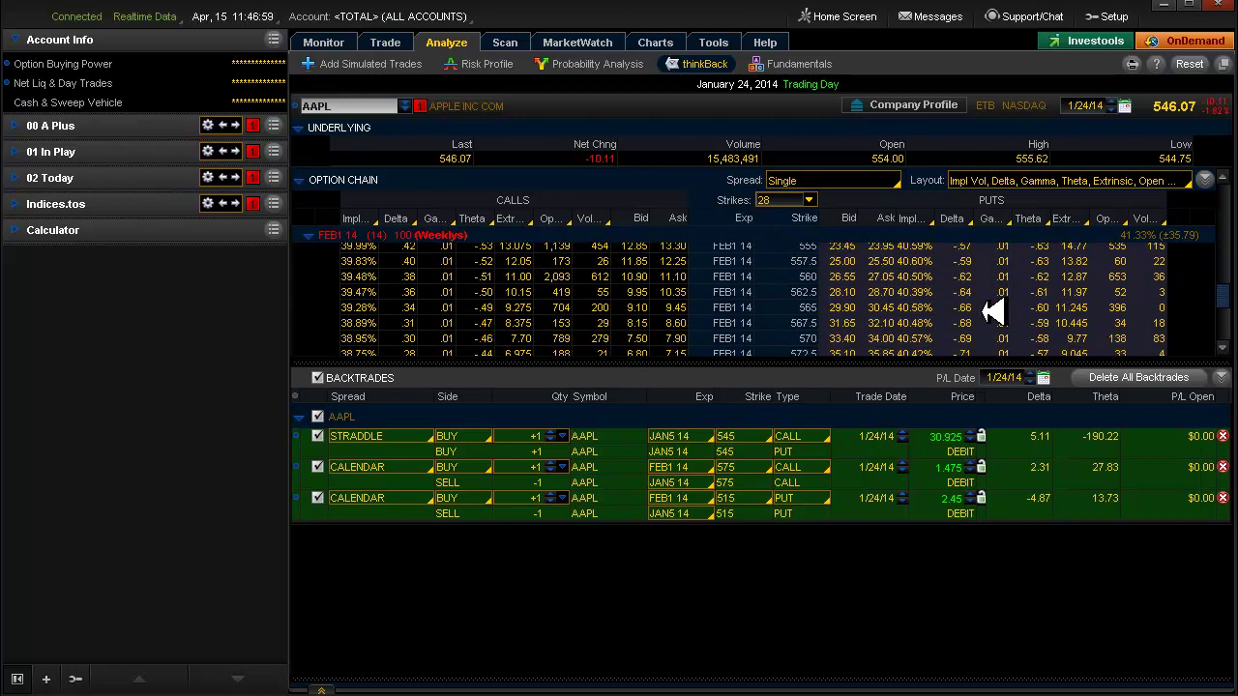
pyautogui.scroll(-5, 1025, 312)
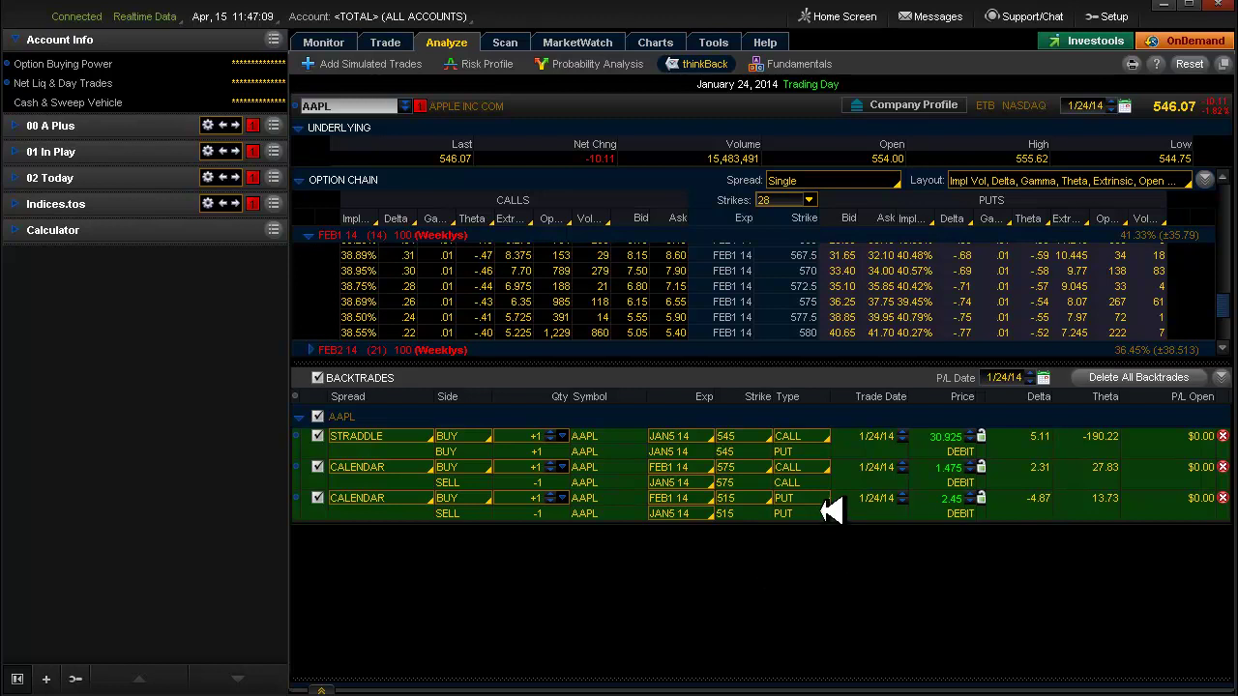
pyautogui.click(310, 236)
pyautogui.moveTo(1226, 312); pyautogui.dragTo(1228, 236)
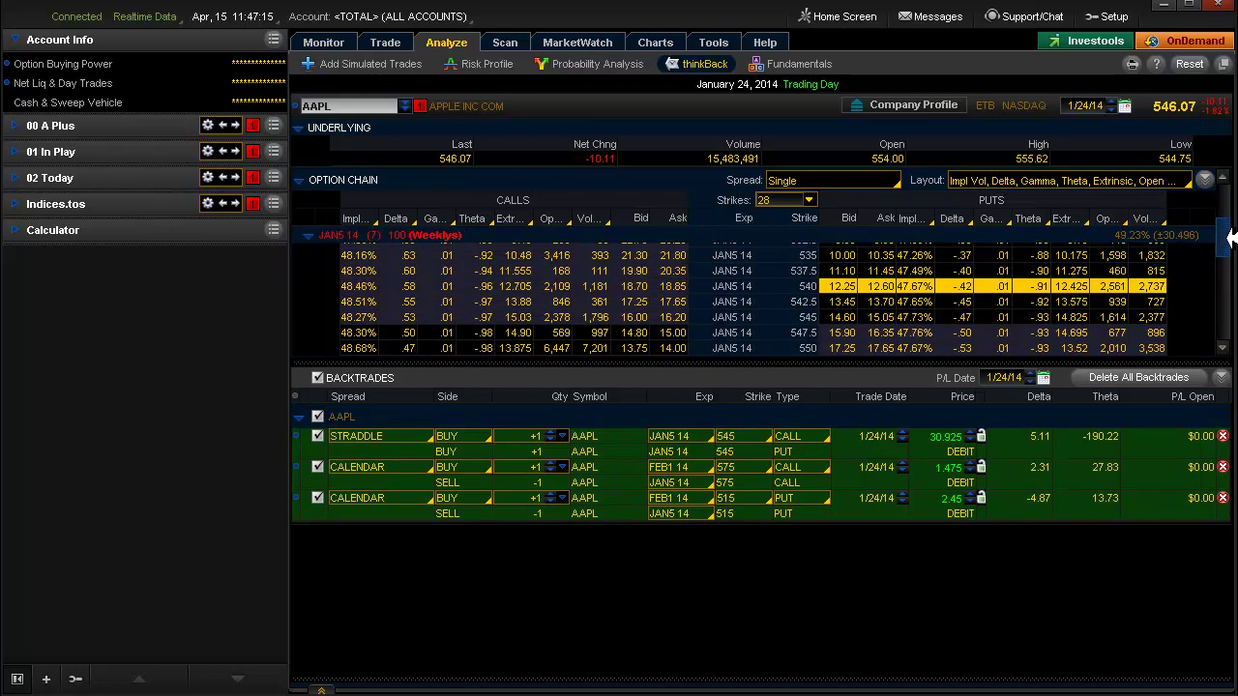
# - Sell the 545/547.5 call vertical from the JAN5 14 545 call row, 1.20 credit, delta -2.55
pyautogui.click(675, 316)
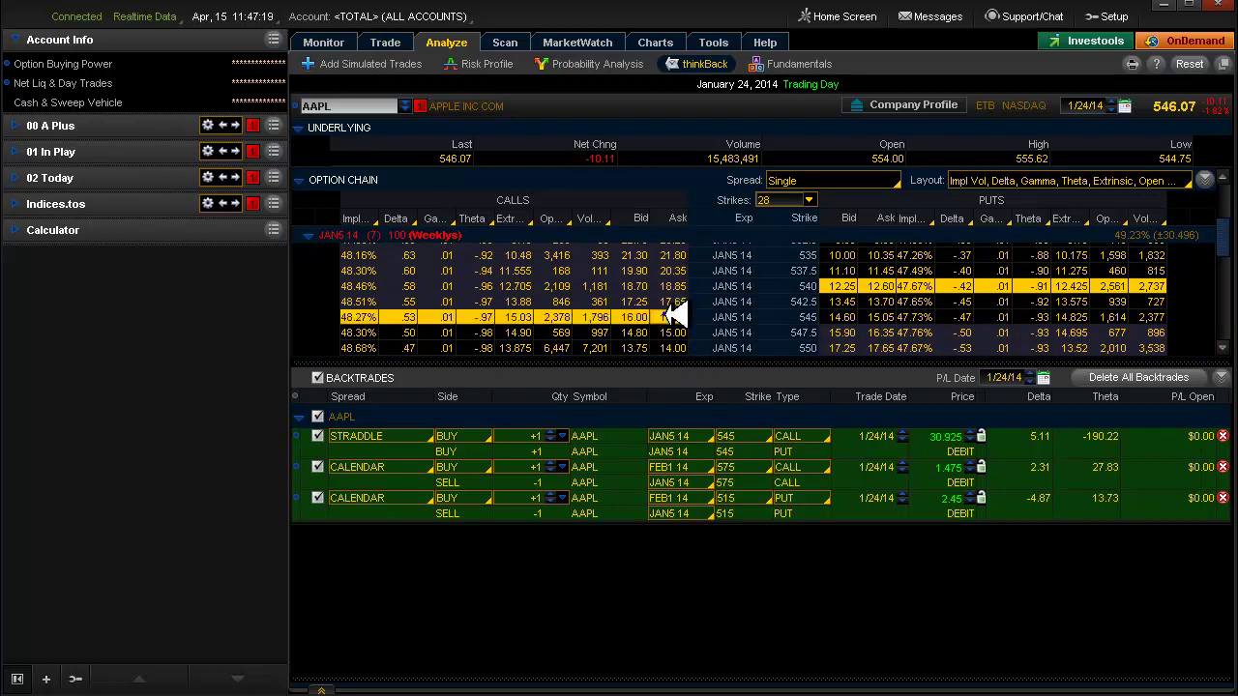
pyautogui.rightClick(674, 316)
pyautogui.moveTo(748, 342)
pyautogui.click(784, 364)
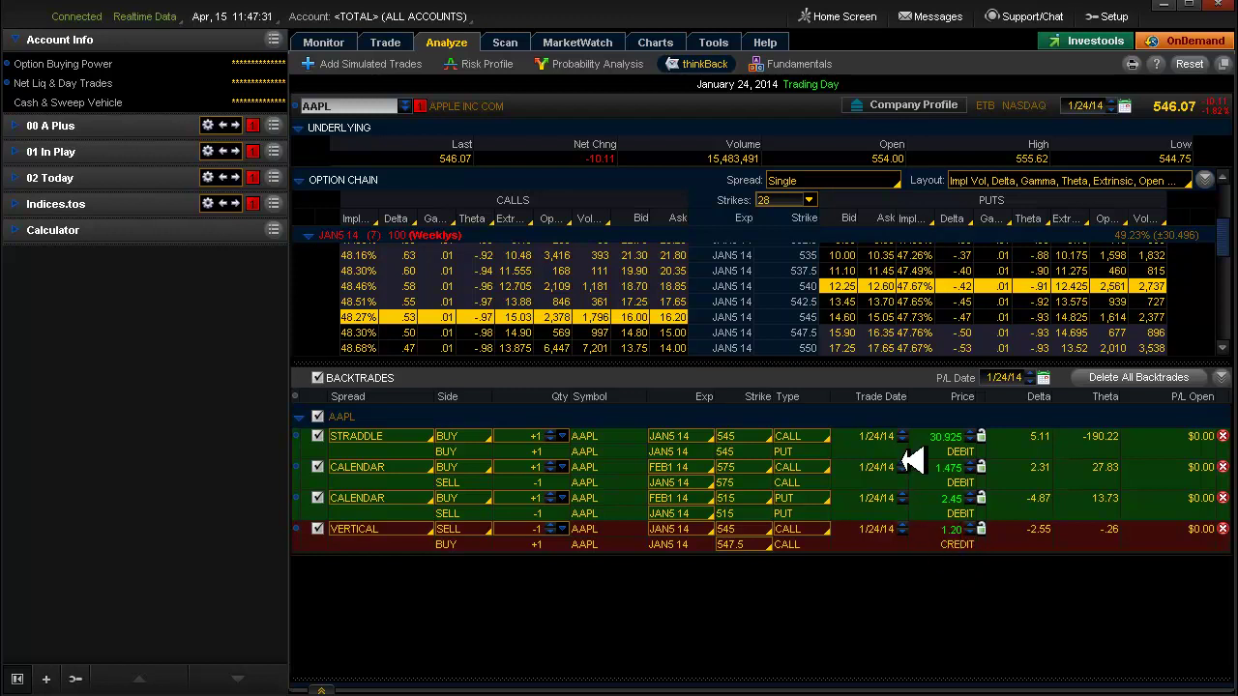
# - Sell the JAN5 14 547.5/545 put vertical from the 547.5 put row for a 1.30 credit
pyautogui.rightClick(845, 332)
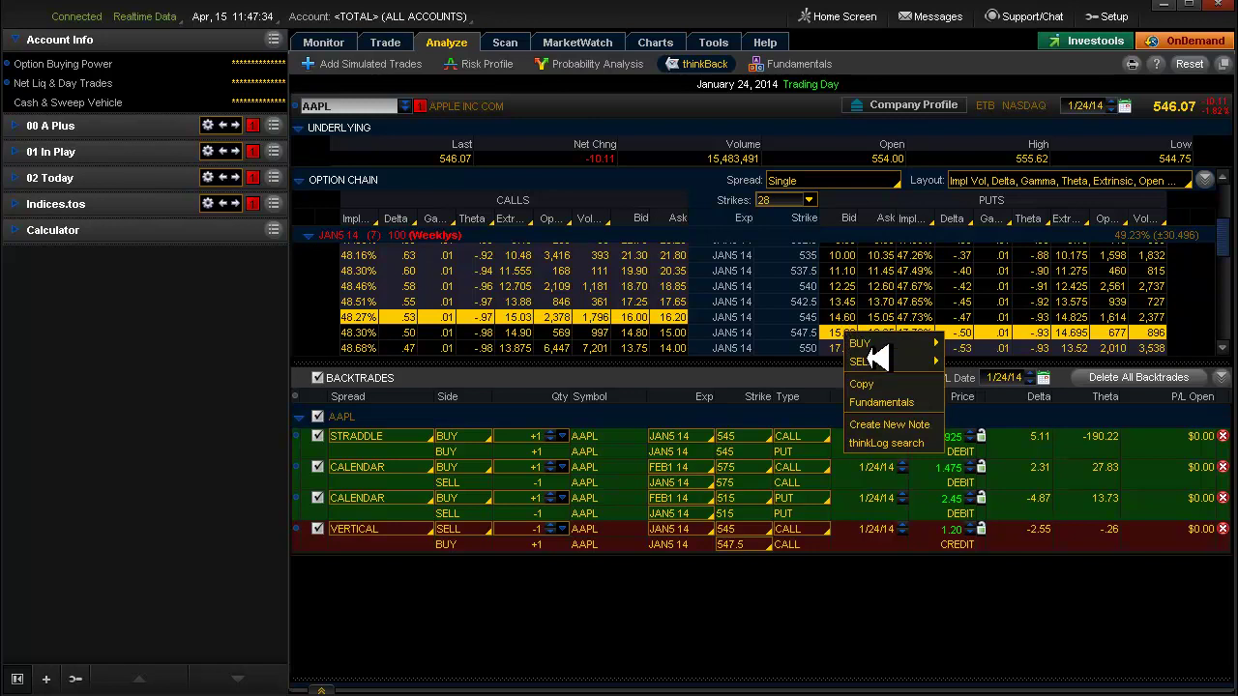
pyautogui.moveTo(875, 360)
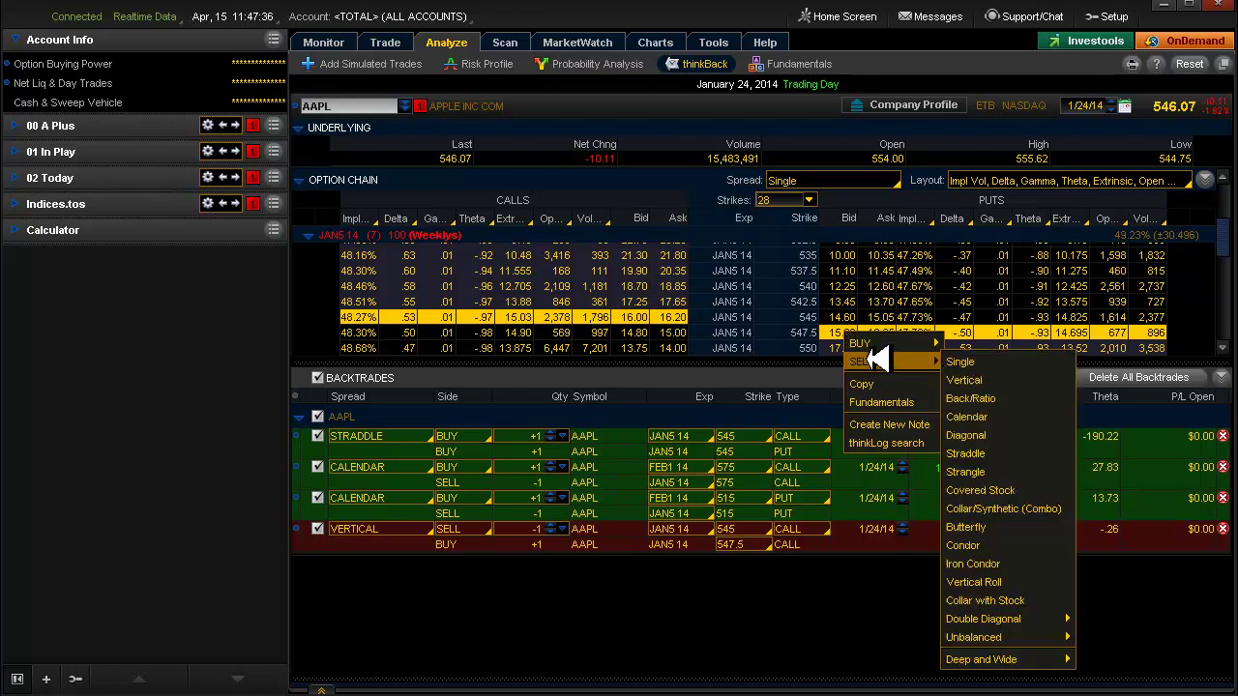
pyautogui.click(979, 380)
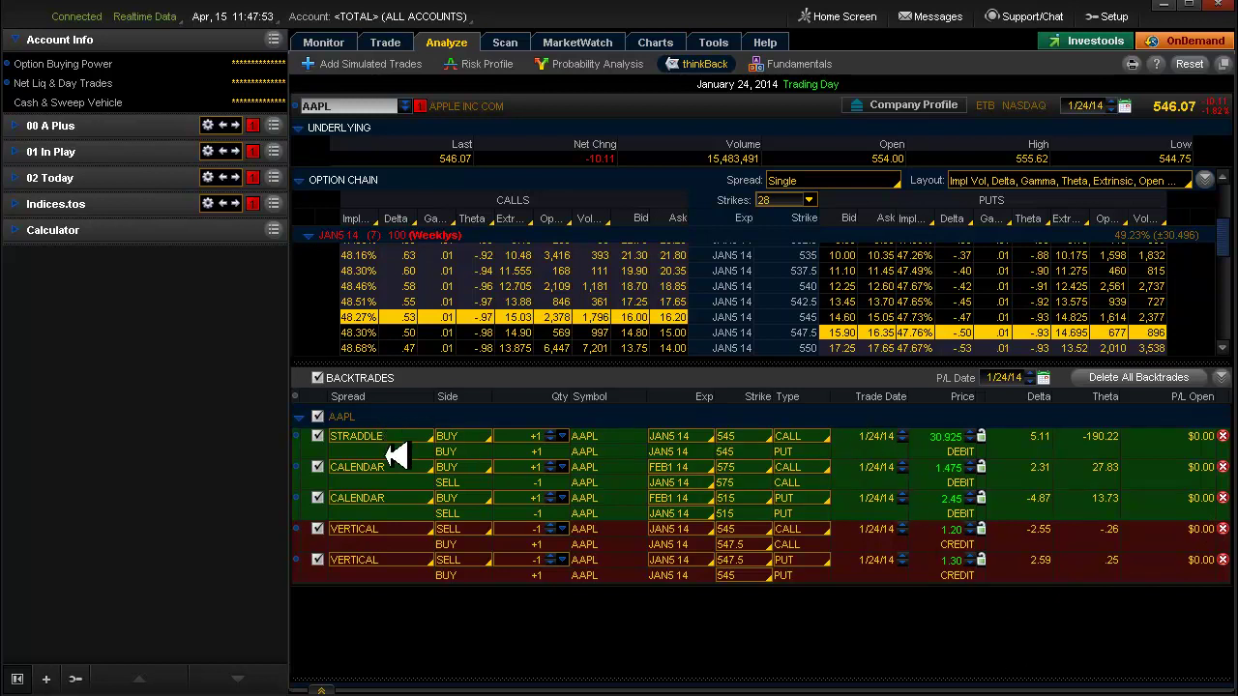
pyautogui.click(1124, 107)
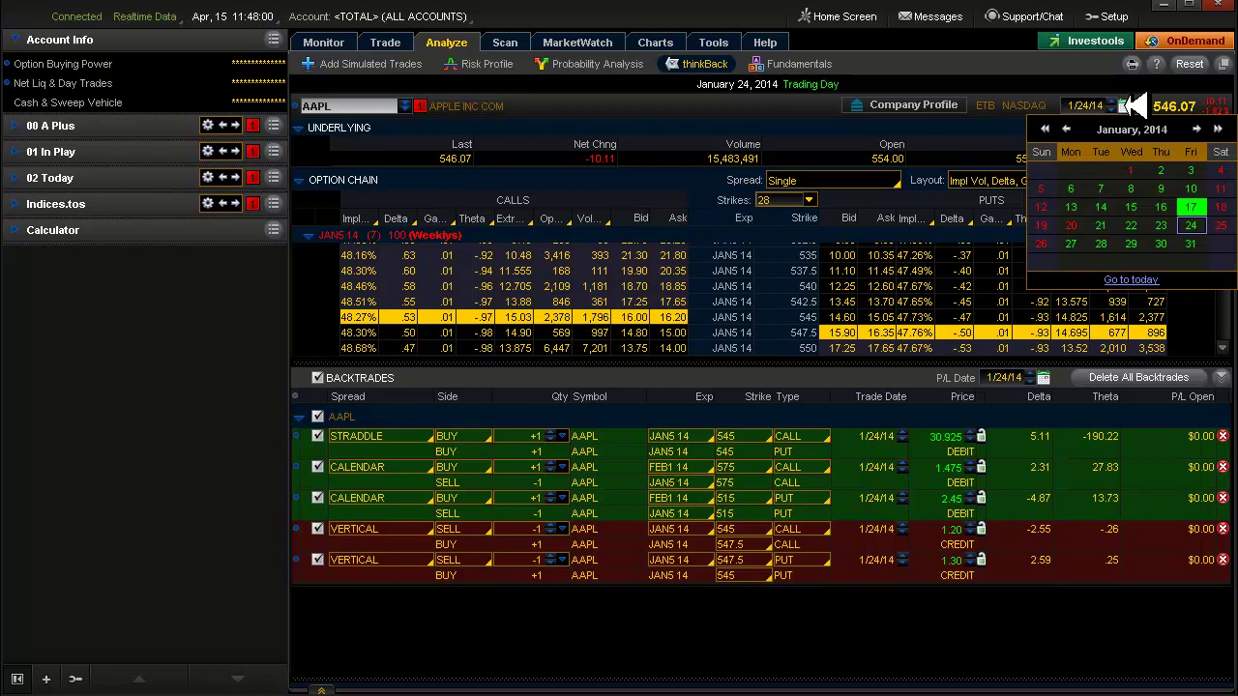
pyautogui.click(1074, 244)
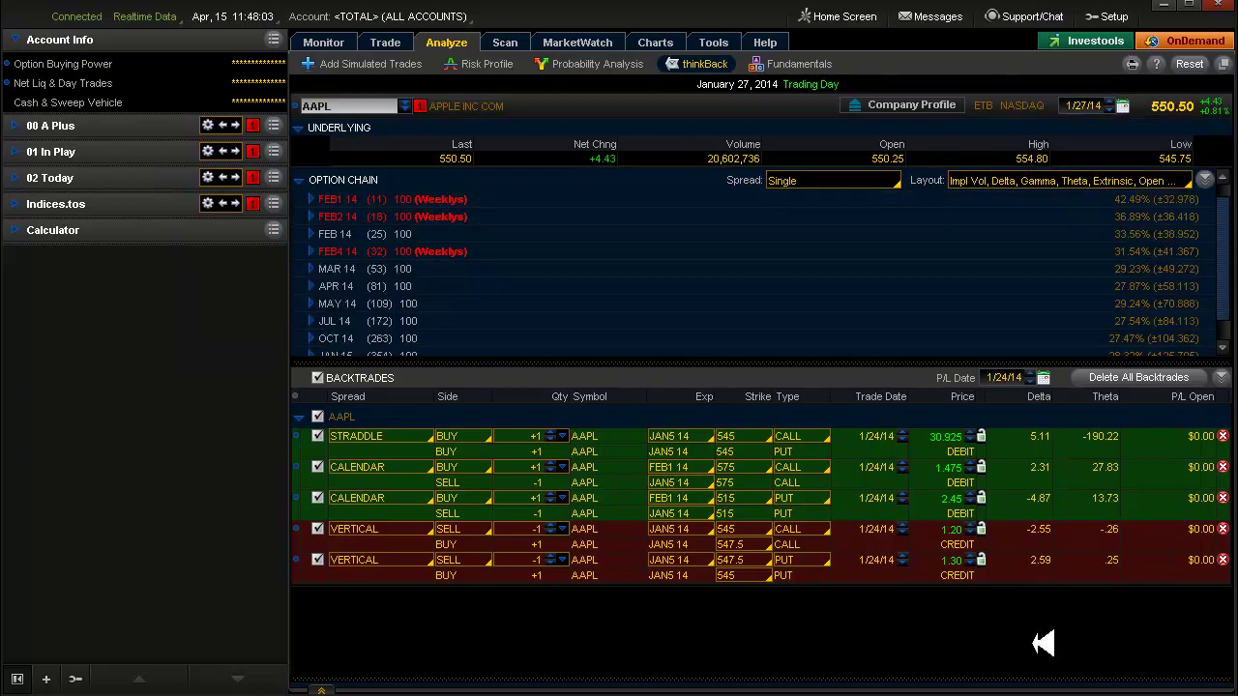
pyautogui.click(1122, 103)
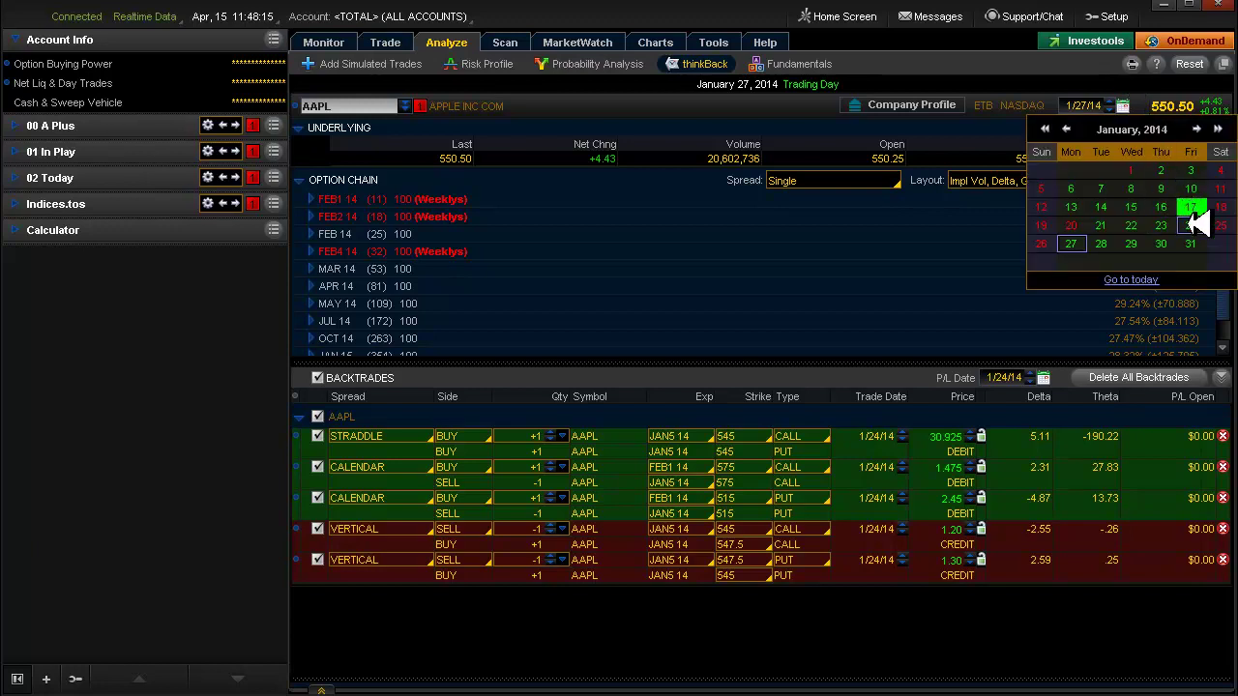
pyautogui.click(1192, 224)
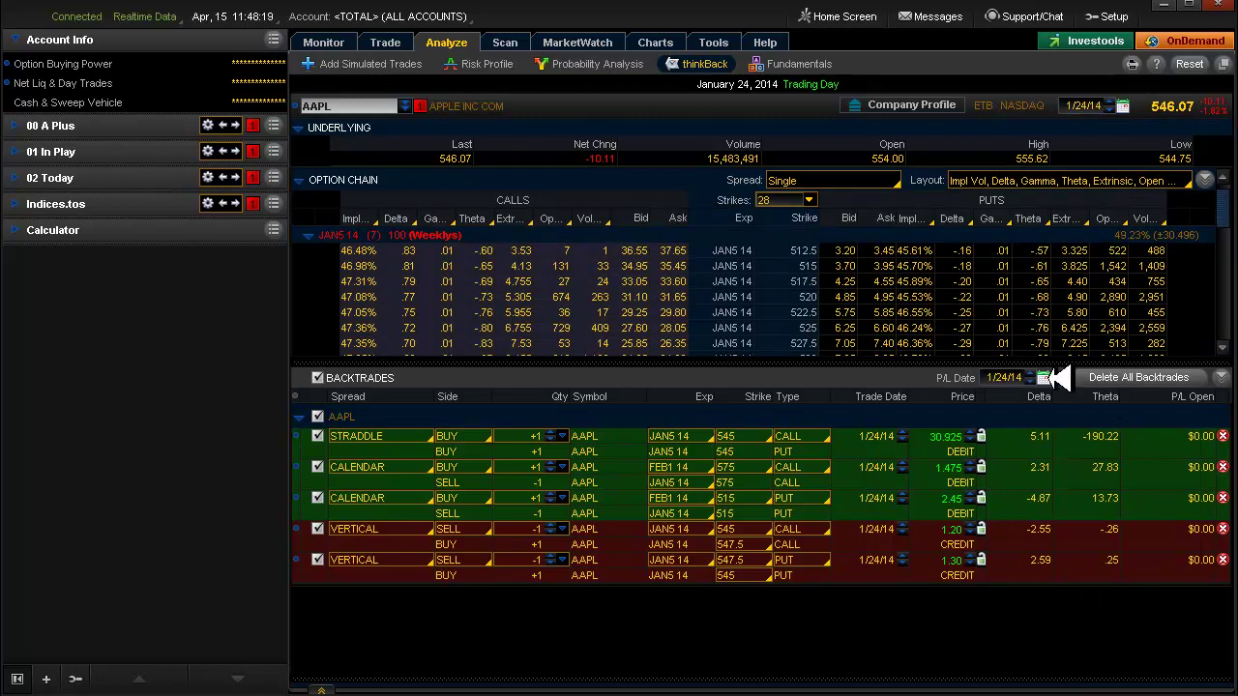
# - Set the P/L date to 1/27/14, step it to 1/28/14, then bring the AAPL Charts window forward
pyautogui.click(1044, 377)
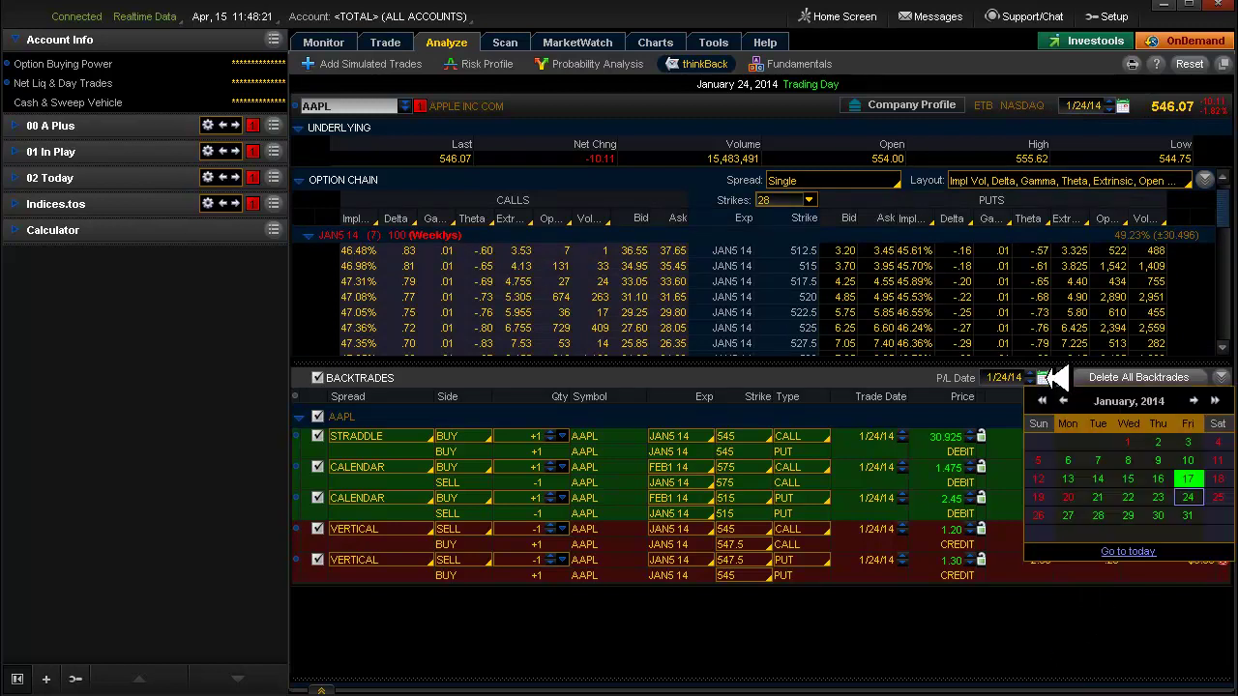
pyautogui.click(1070, 515)
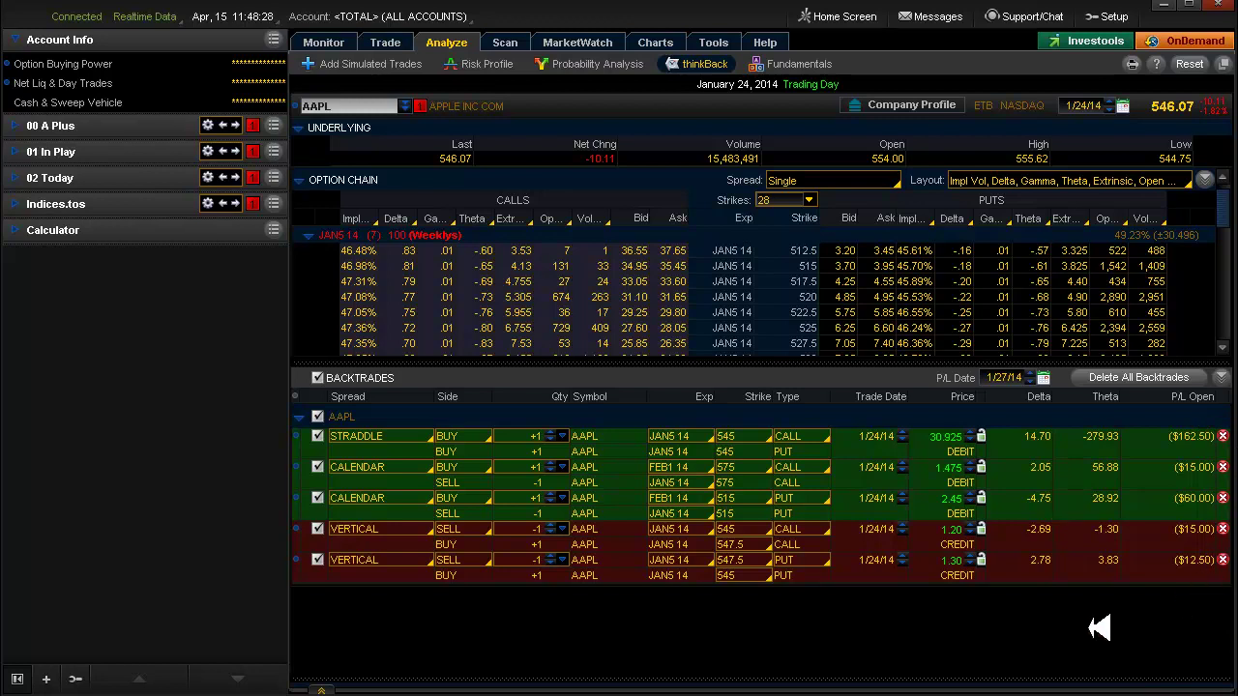
pyautogui.click(1031, 374)
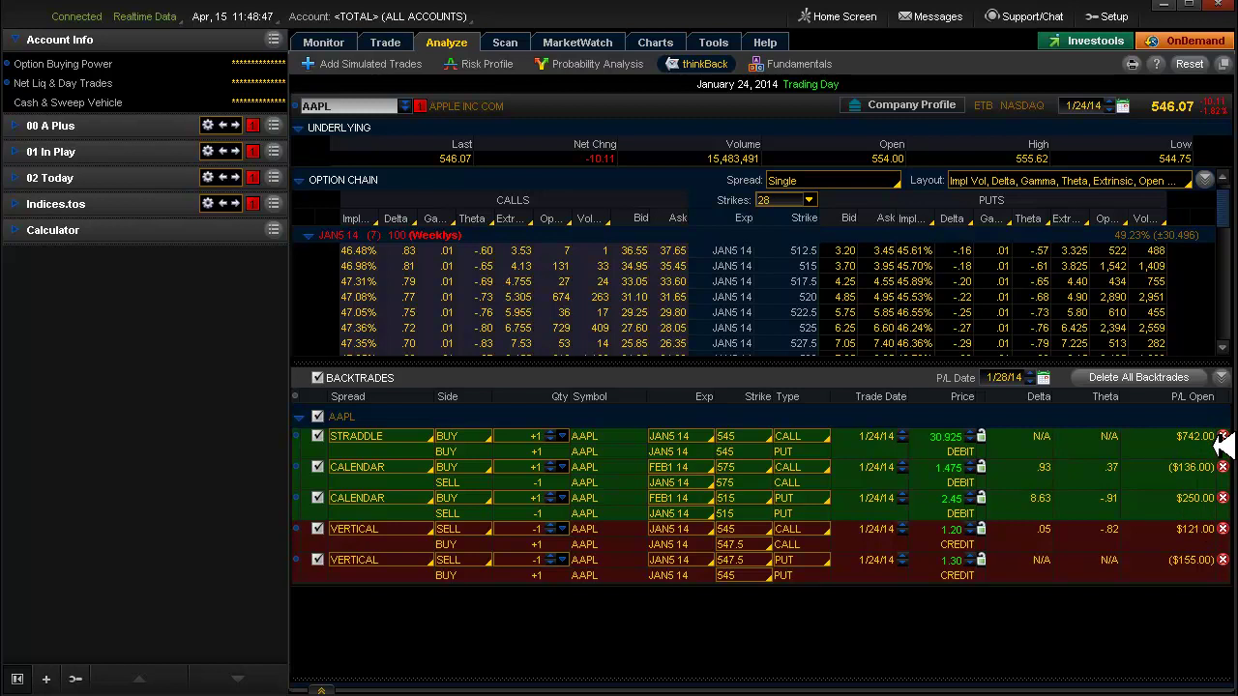
pyautogui.hotkey('alt', 'Tab')
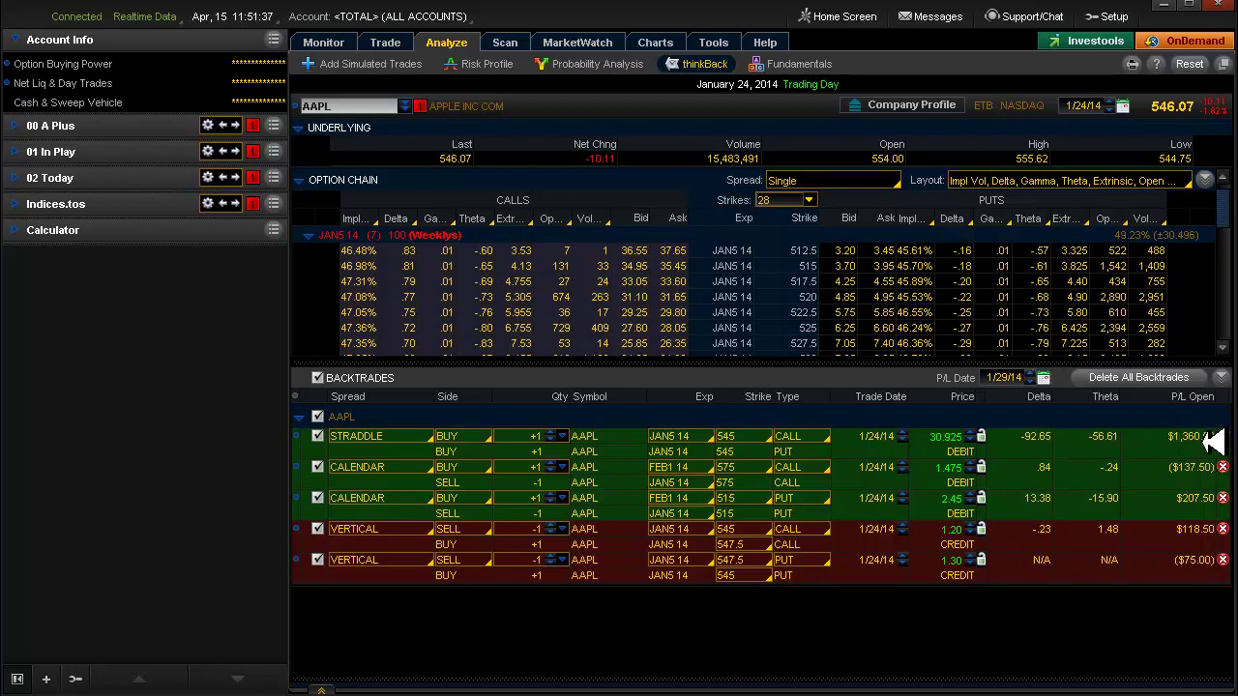
pyautogui.hotkey('alt', 'Tab')
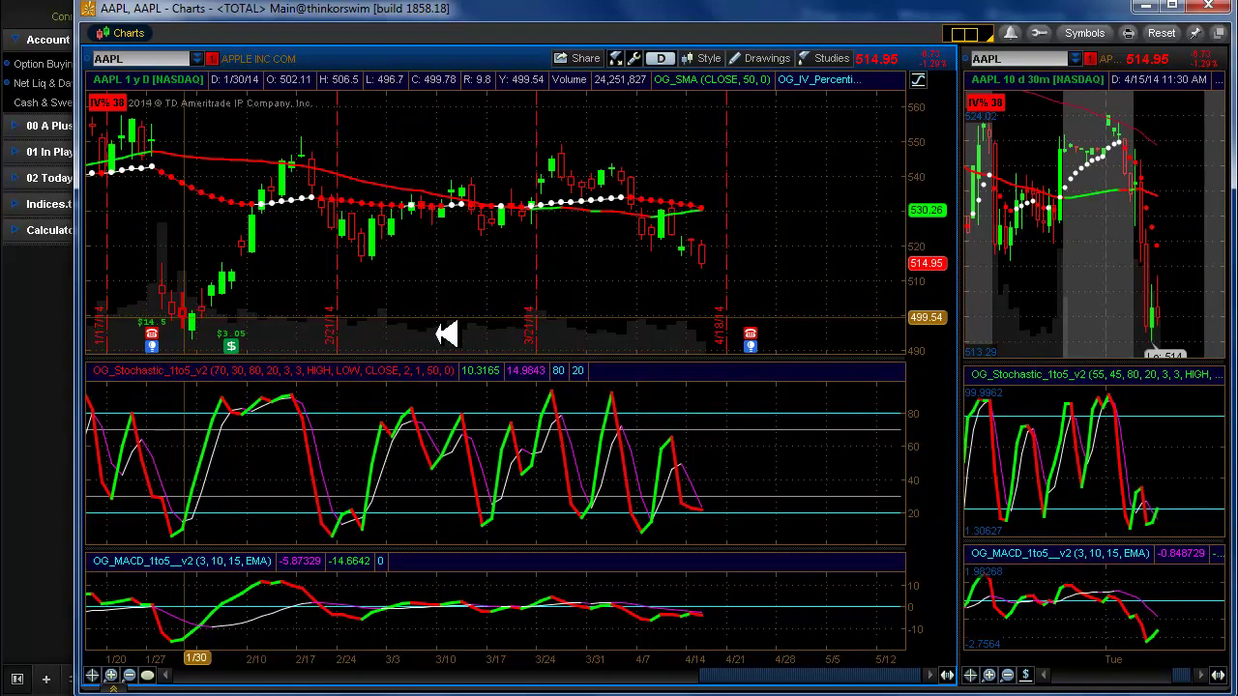
pyautogui.hotkey('alt', 'Tab')
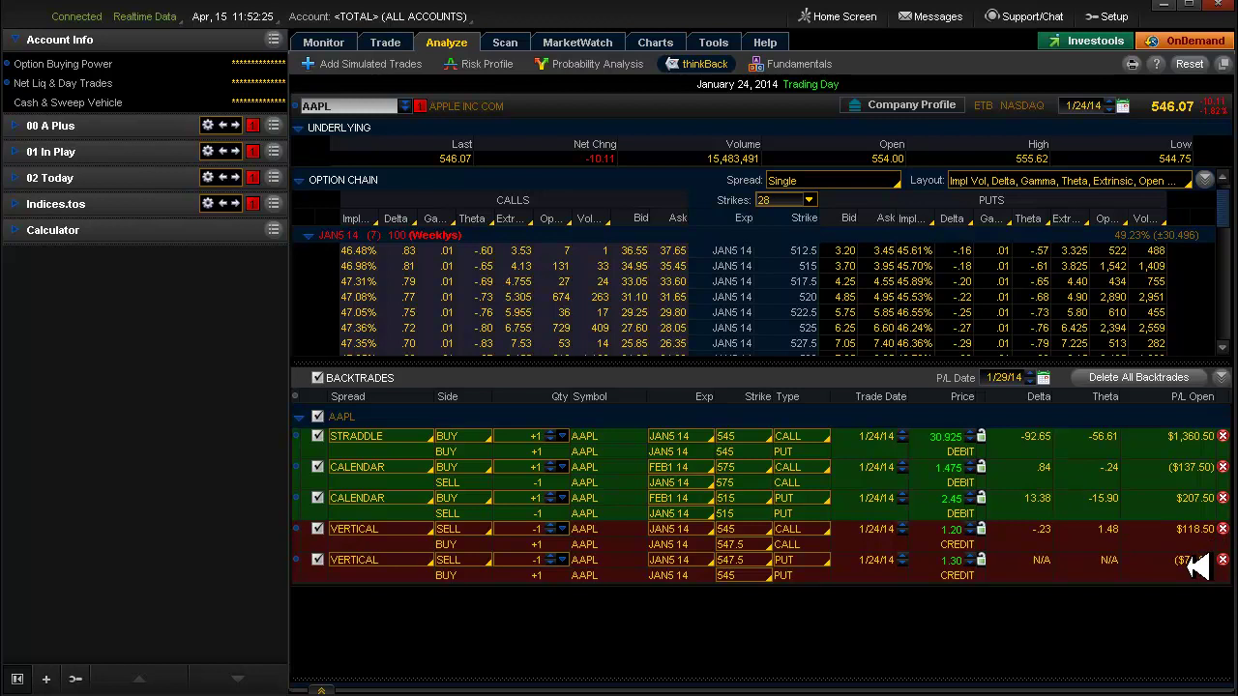
pyautogui.click(1031, 381)
pyautogui.click(1031, 375)
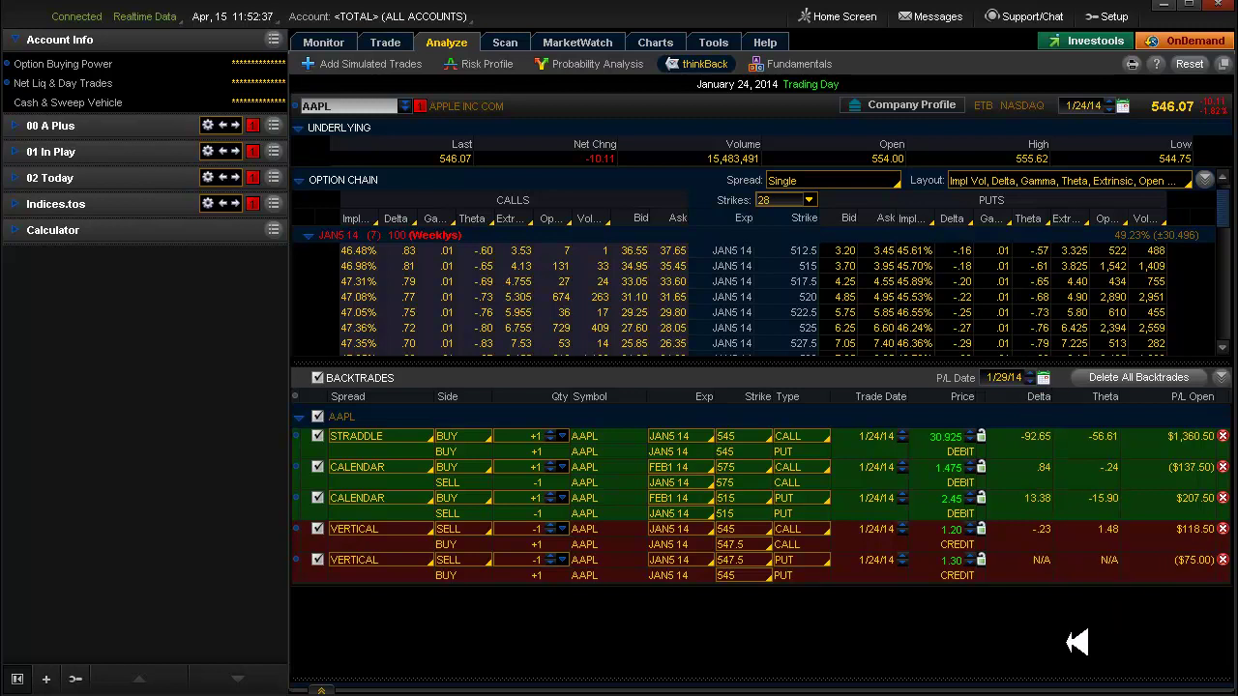
# - Step the P/L date between 1/27/14 and 1/30/14 comparing backtrade values, finishing on 1/28/14
pyautogui.click(1032, 373)
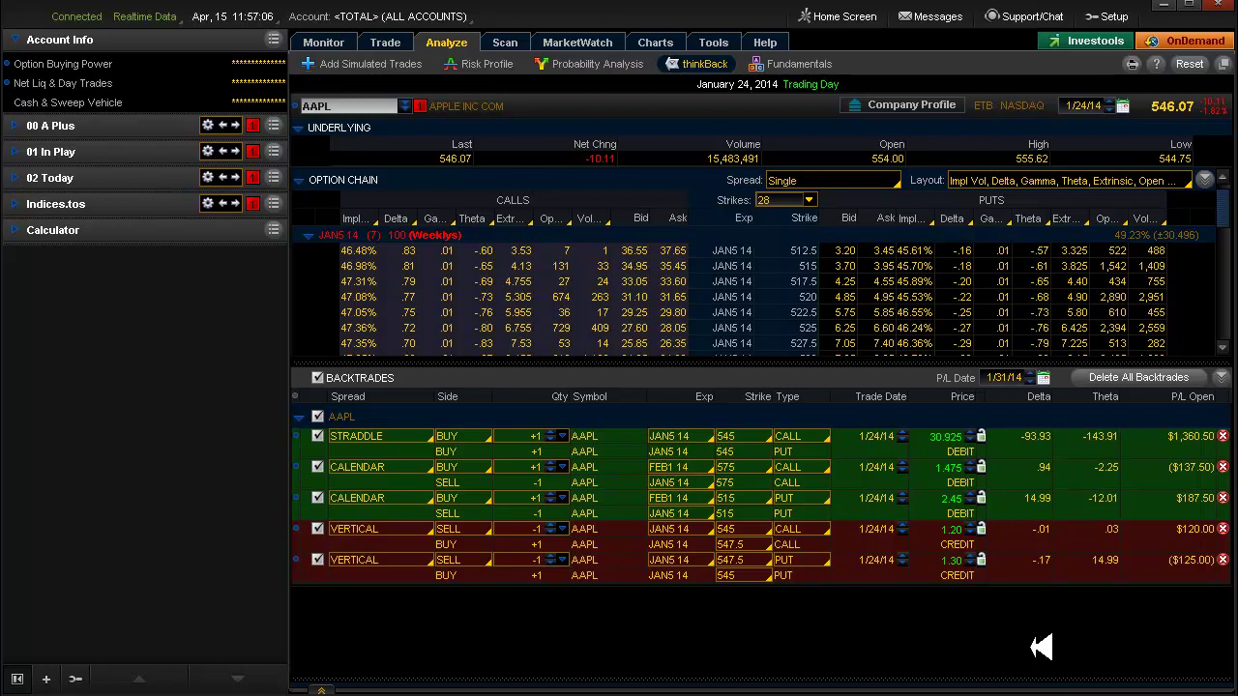
pyautogui.click(1031, 381)
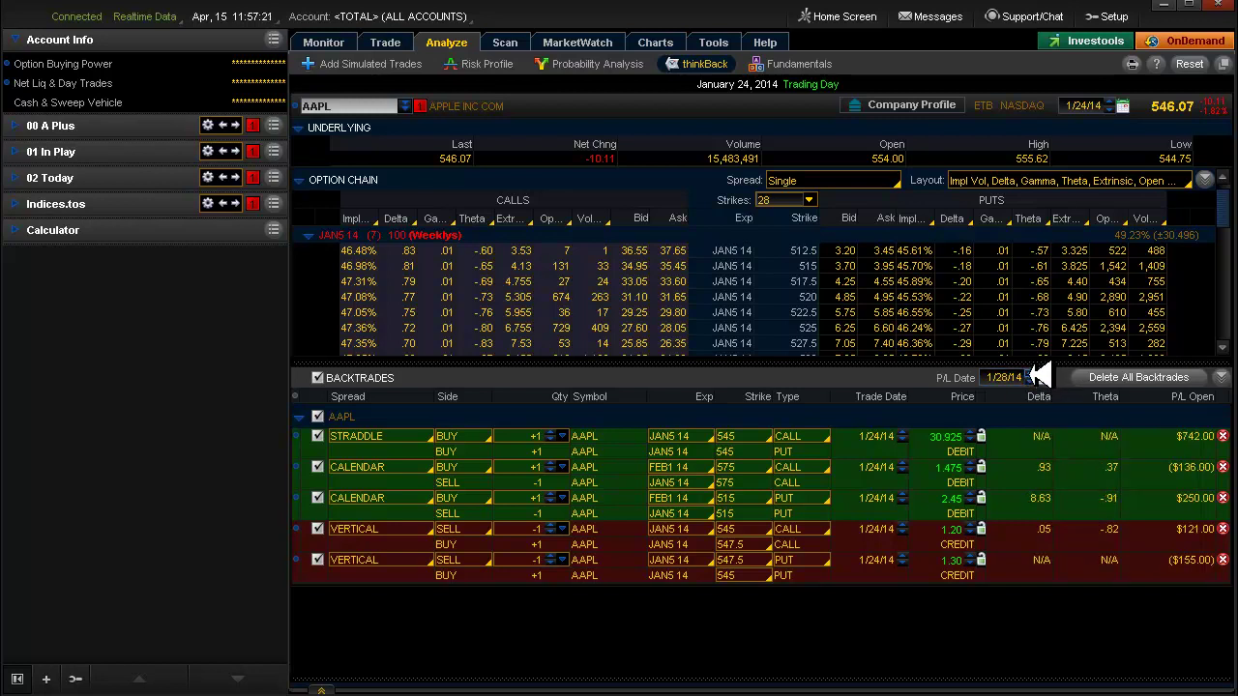
pyautogui.click(1031, 373)
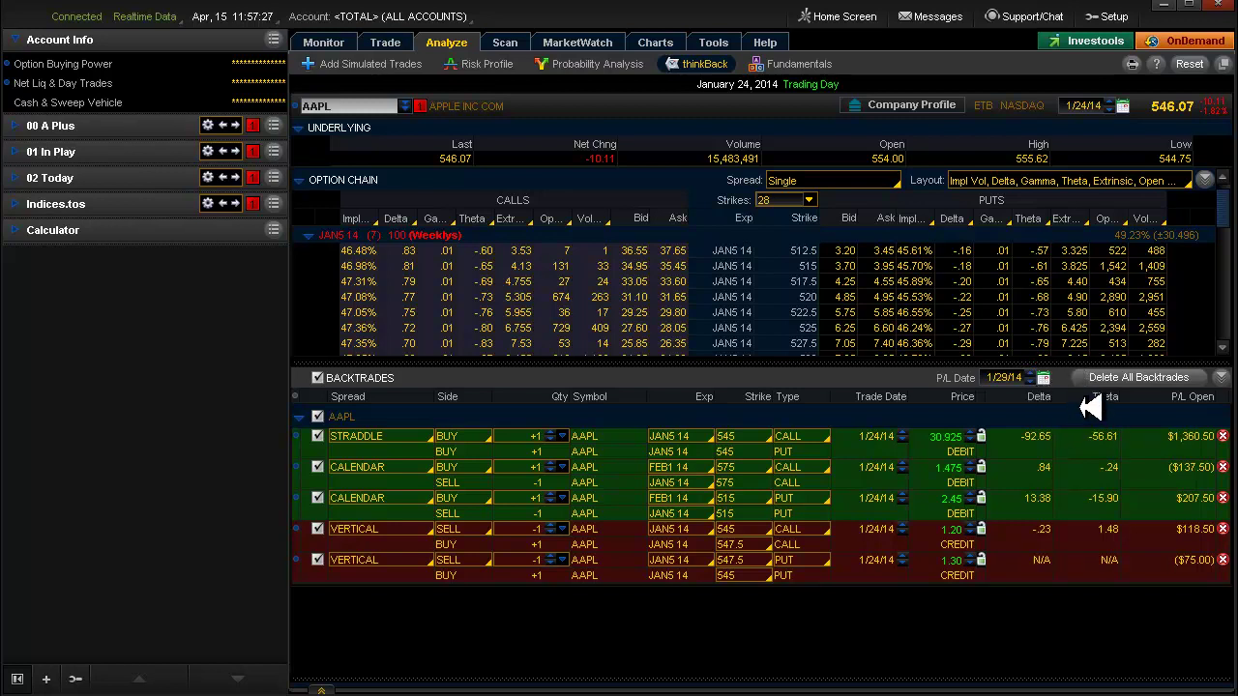
pyautogui.click(1031, 380)
pyautogui.click(1031, 374)
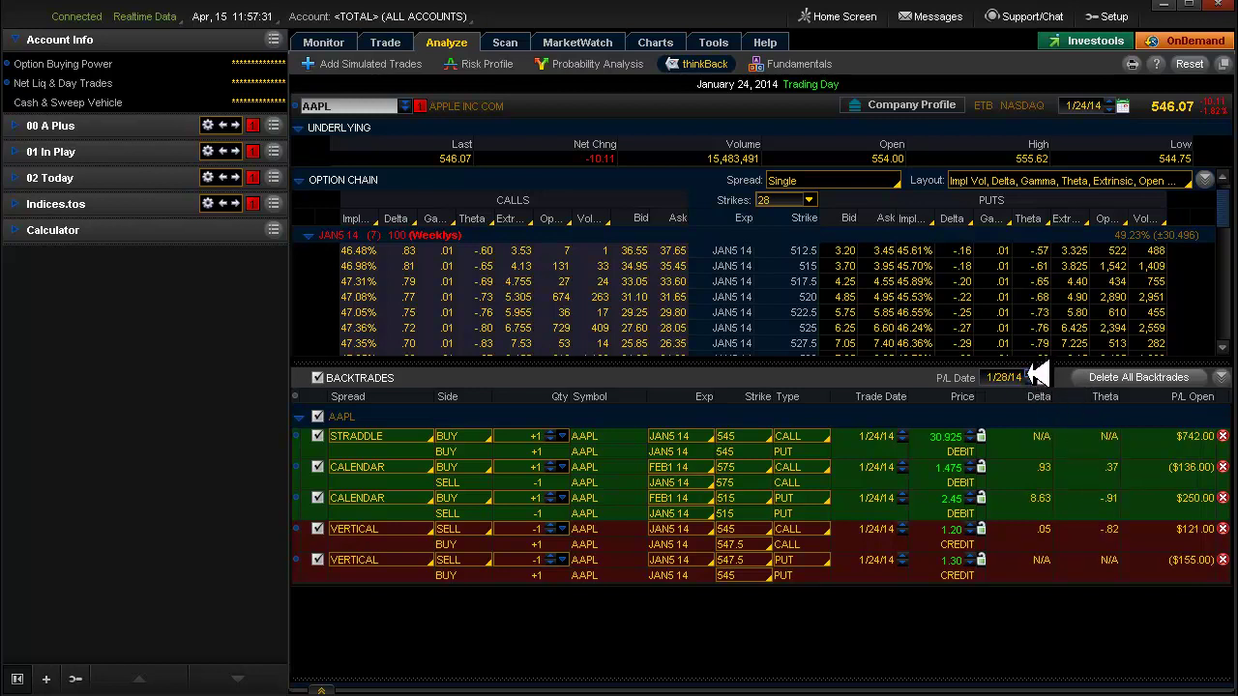
pyautogui.click(1031, 380)
pyautogui.click(1031, 380)
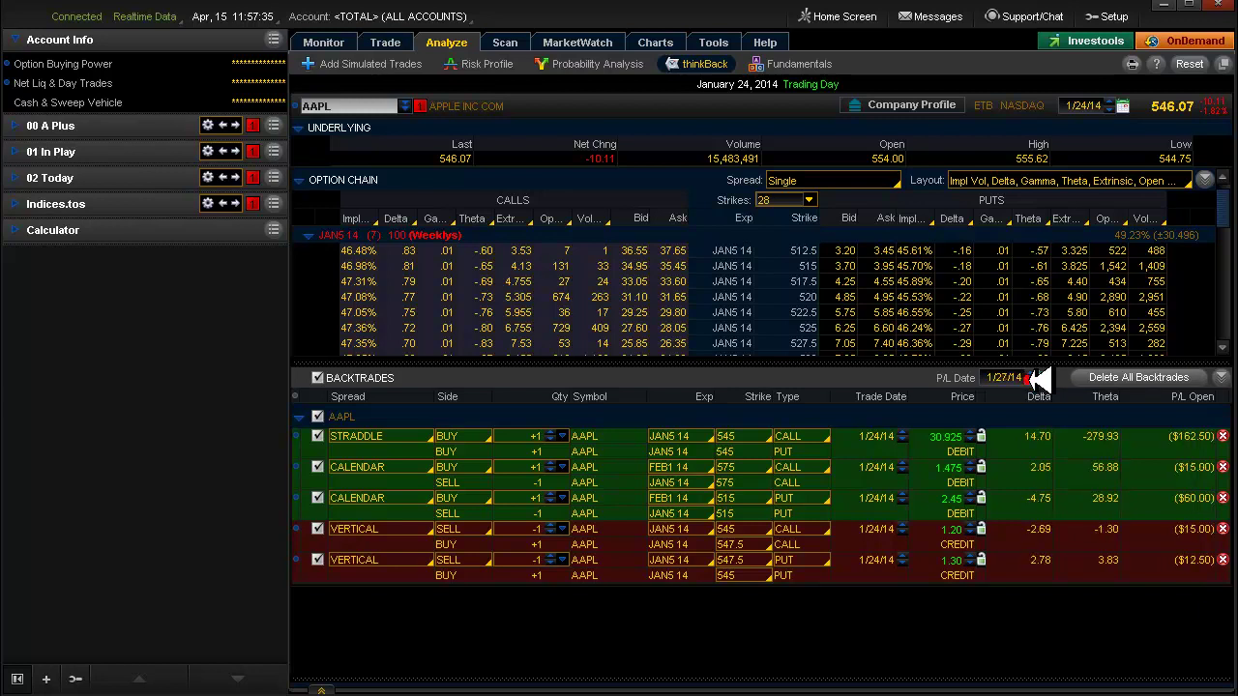
pyautogui.click(1032, 374)
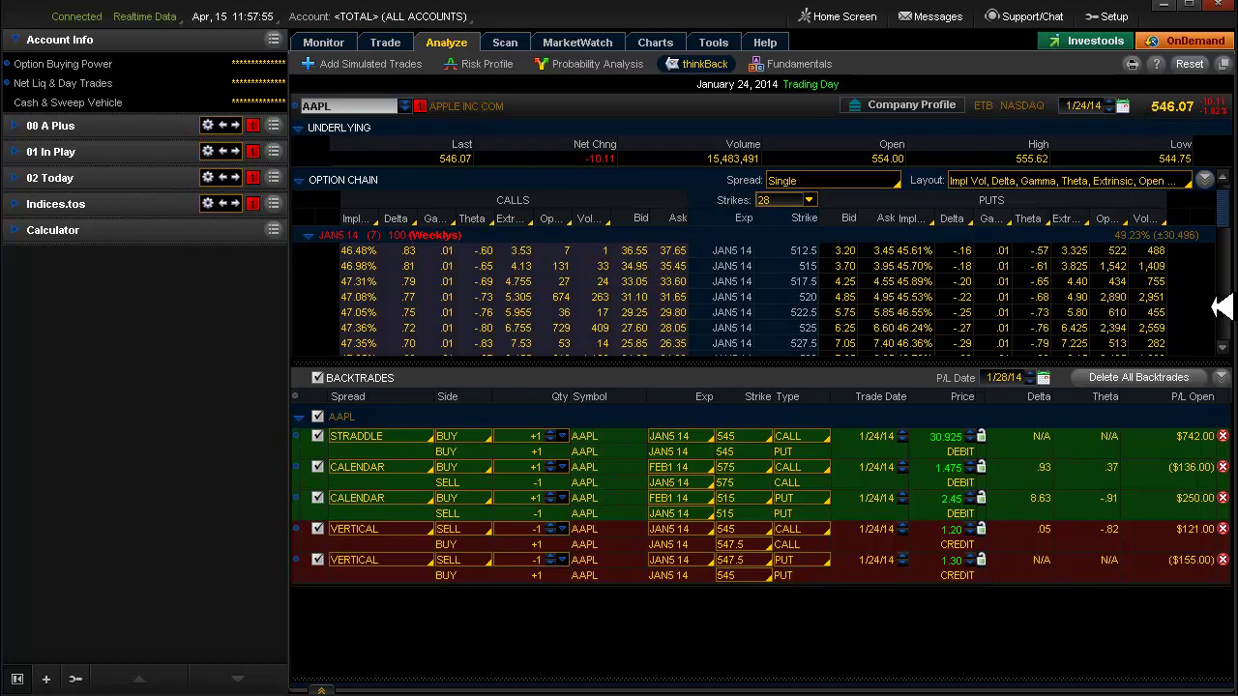
# - Buy single JAN5 14 backtrades: the 545 put at 14.825 and the 547.5 call at 14.90
pyautogui.scroll(-3, 1233, 223)
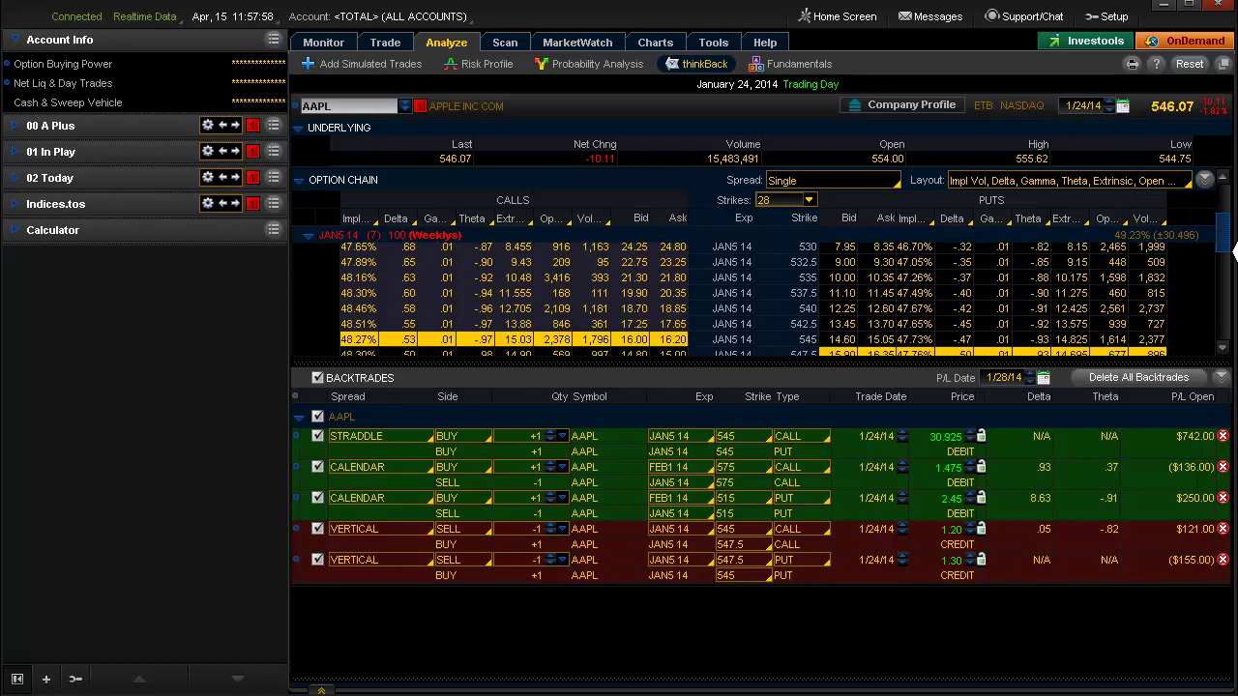
pyautogui.scroll(-1, 1230, 242)
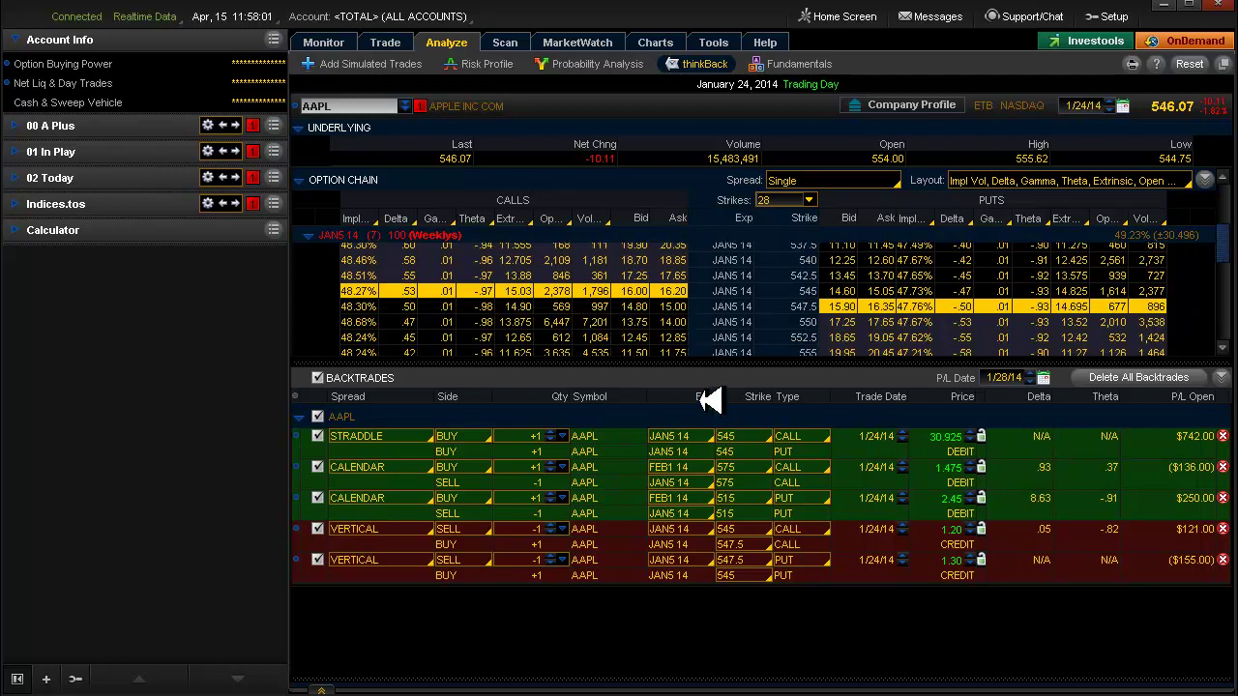
pyautogui.rightClick(839, 306)
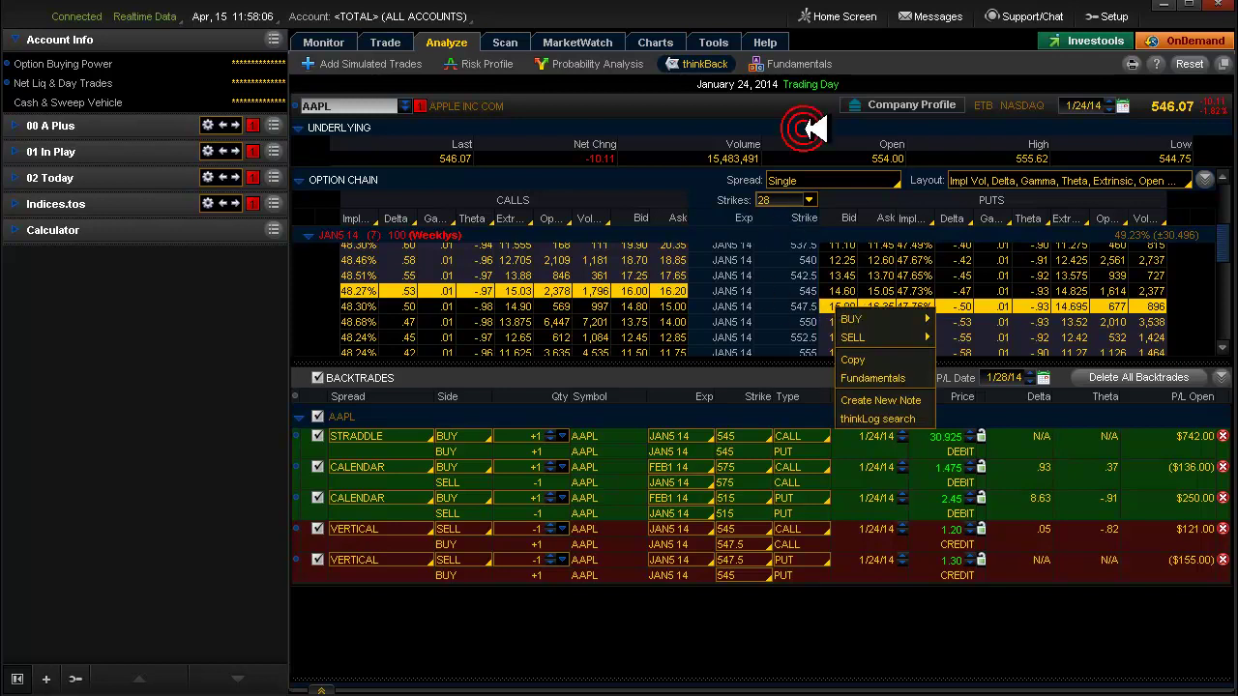
pyautogui.click(881, 290)
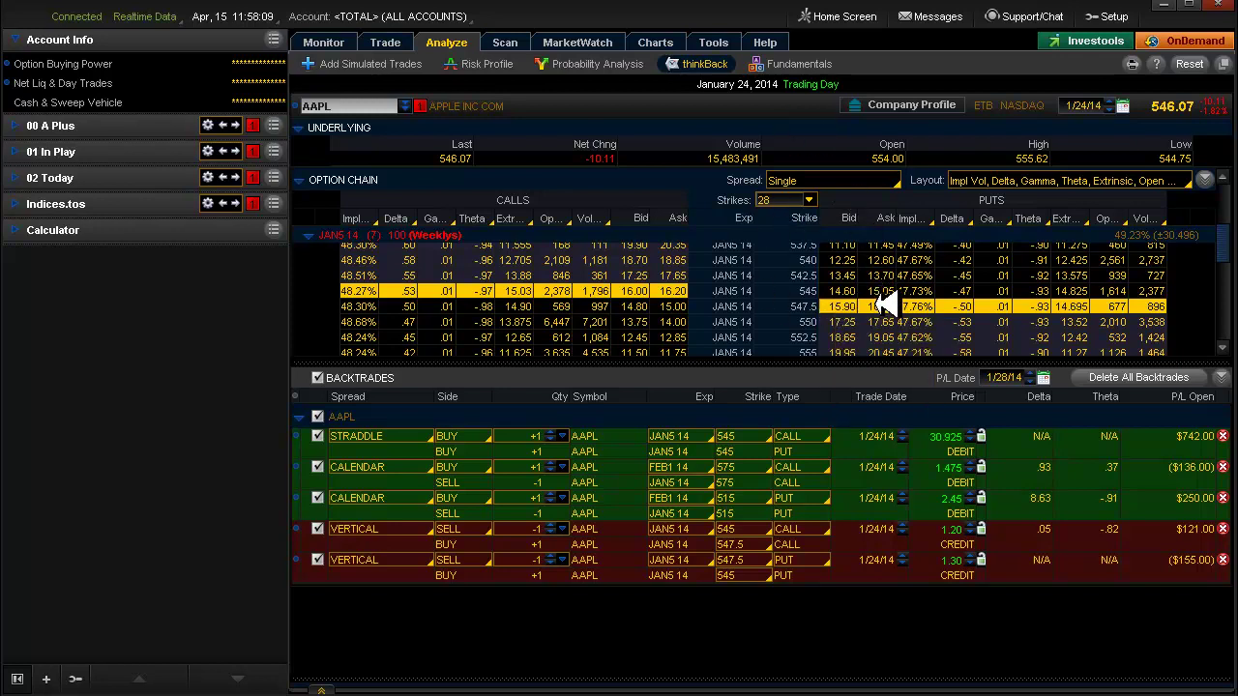
pyautogui.click(890, 290)
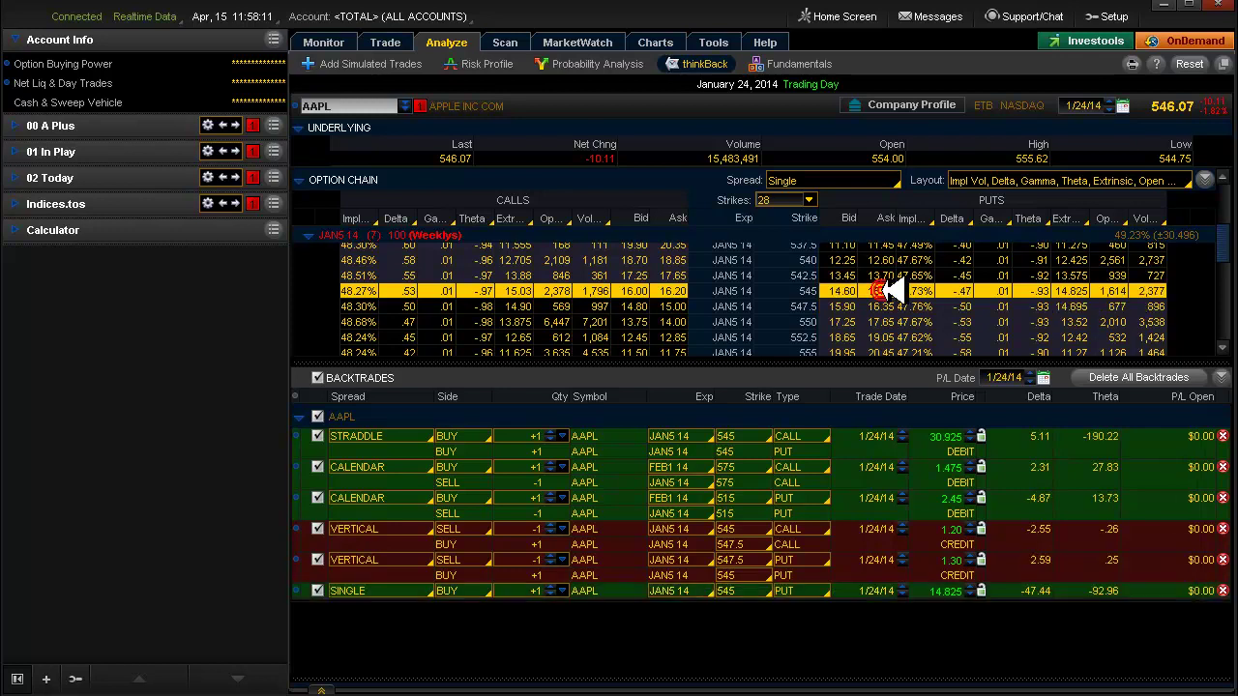
pyautogui.click(680, 305)
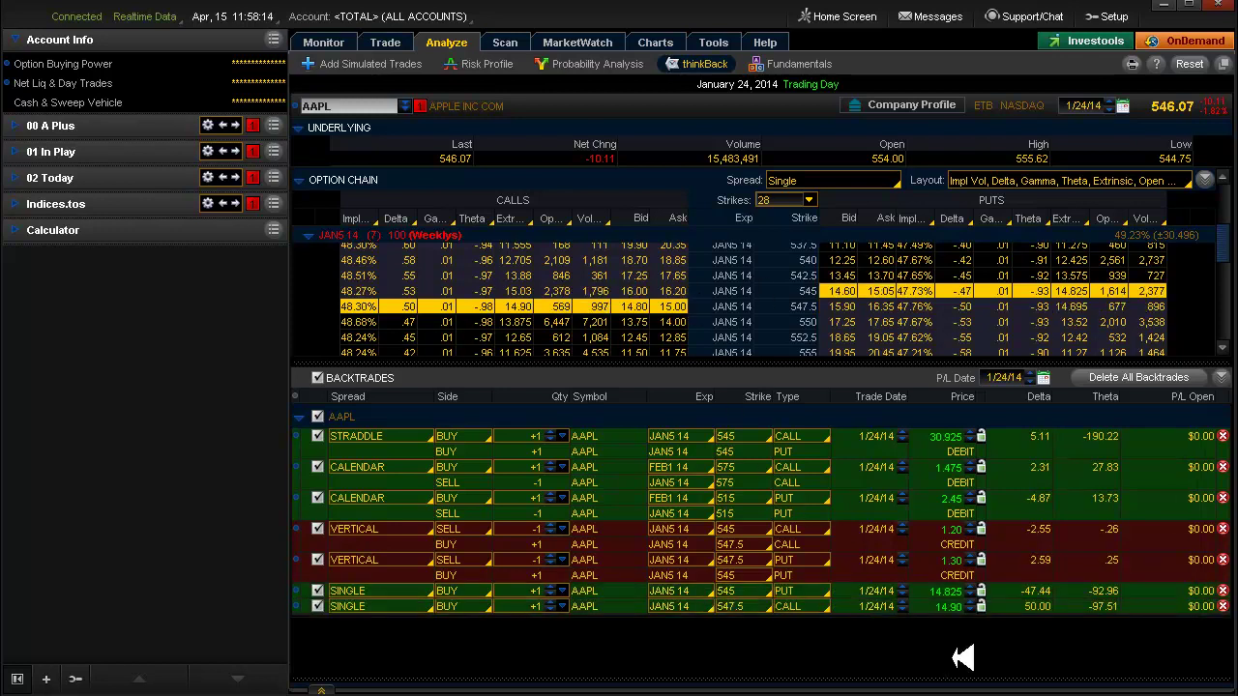
pyautogui.click(1044, 378)
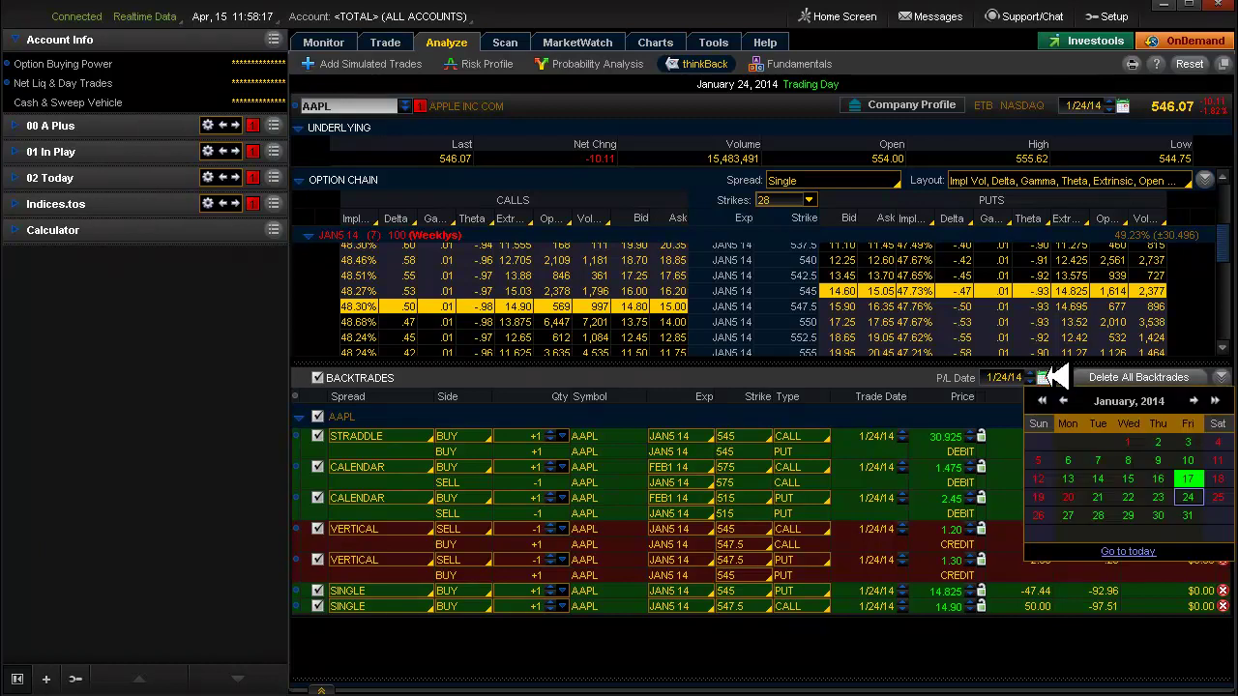
# - Pick 1/28/14 as the P/L date to value the new 545 put and 547.5 call
pyautogui.click(1099, 516)
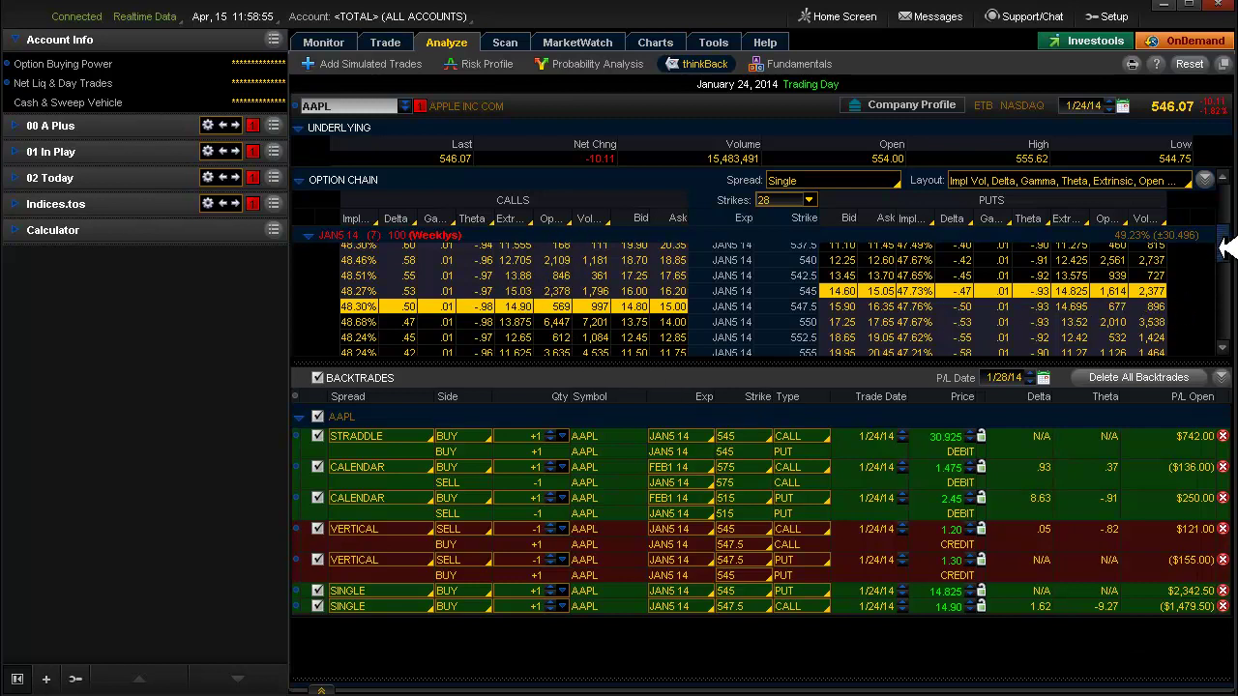
pyautogui.moveTo(1230, 243)
pyautogui.mouseDown()
pyautogui.moveTo(1230, 220)
pyautogui.moveTo(1232, 247)
pyautogui.mouseUp()
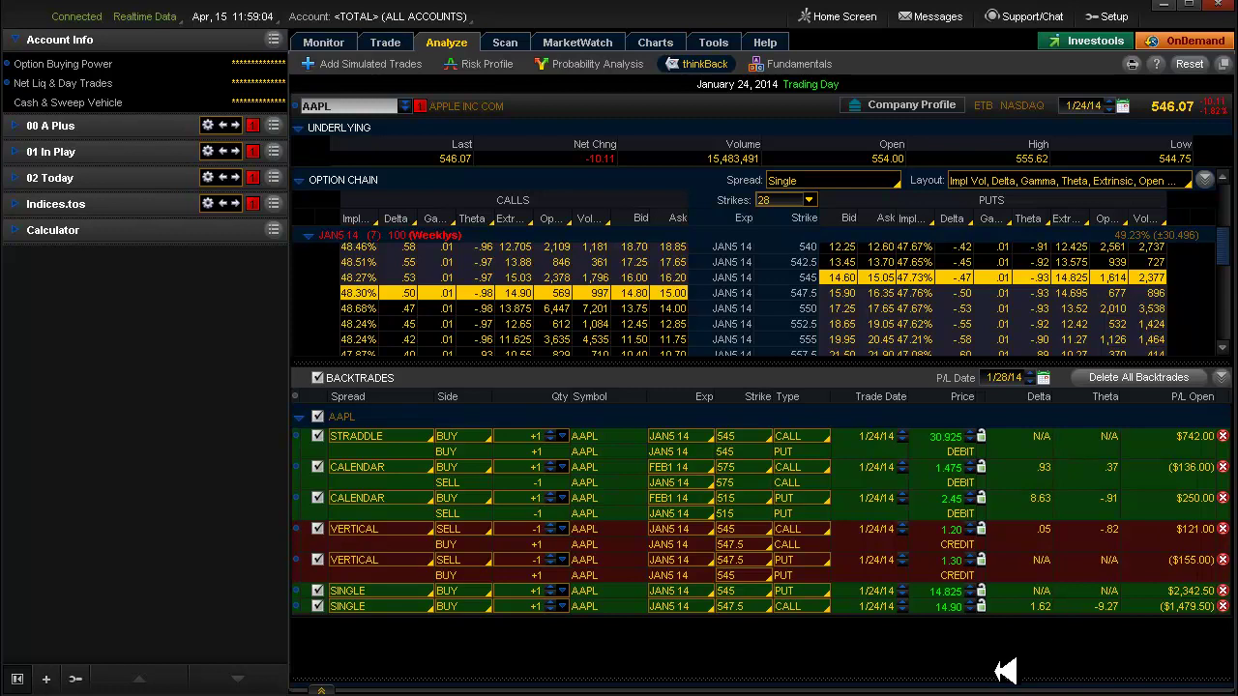
pyautogui.rightClick(894, 291)
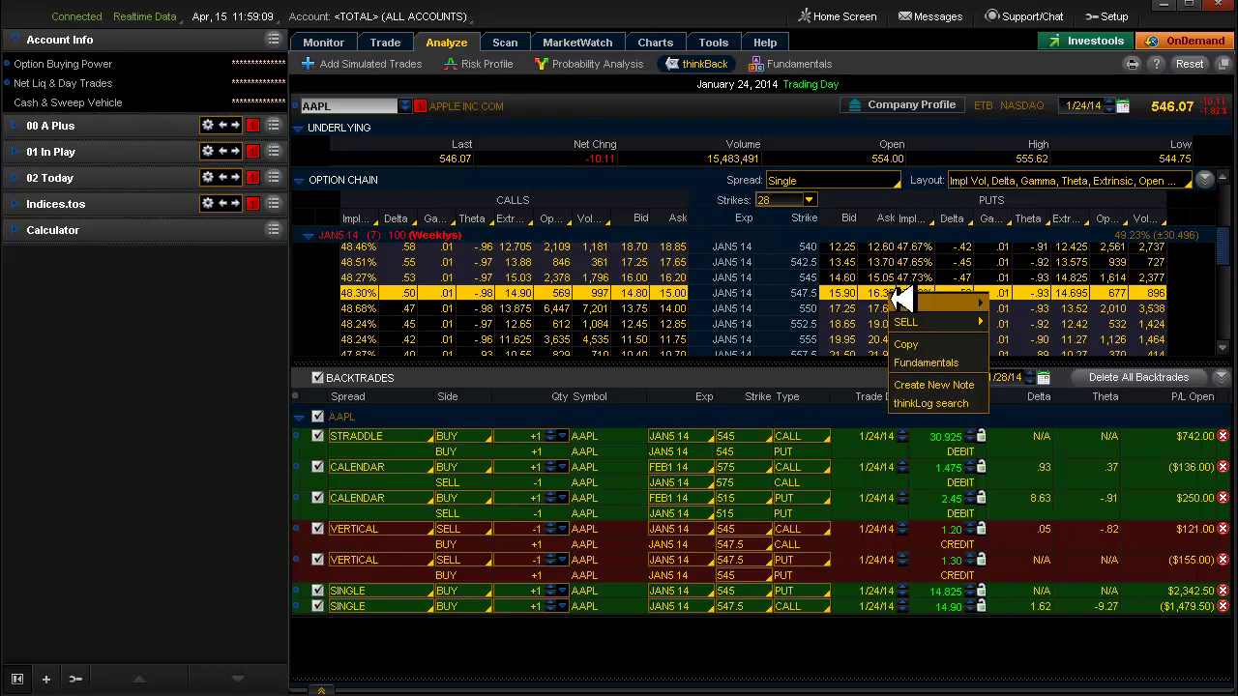
pyautogui.moveTo(929, 304)
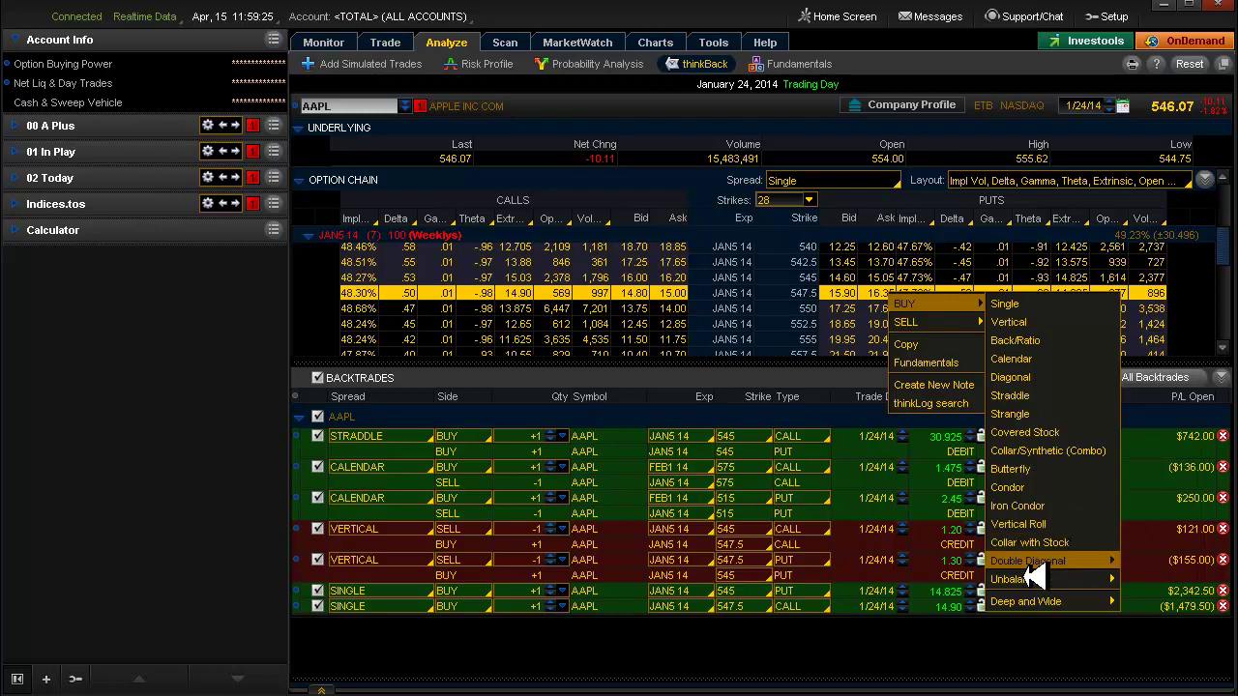
pyautogui.moveTo(1043, 602)
pyautogui.click(1043, 658)
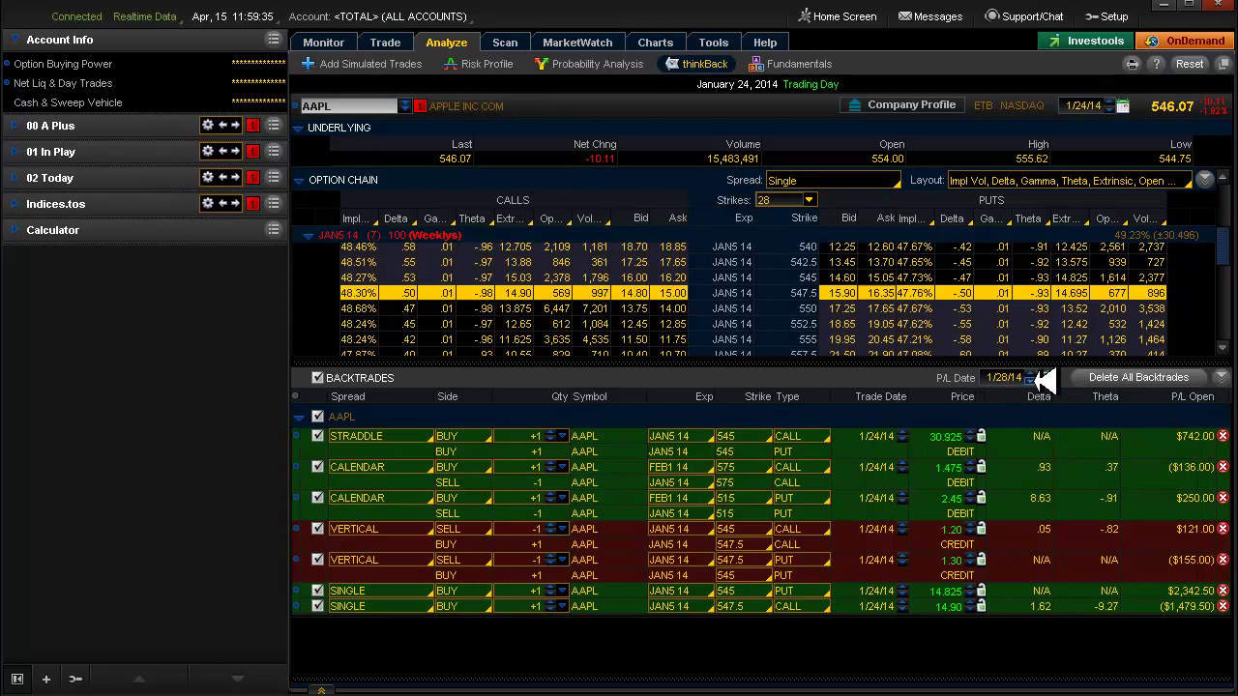
# - Toggle the P/L date between 1/28/14 and 1/29/14, ending on 1/29/14
pyautogui.click(1032, 374)
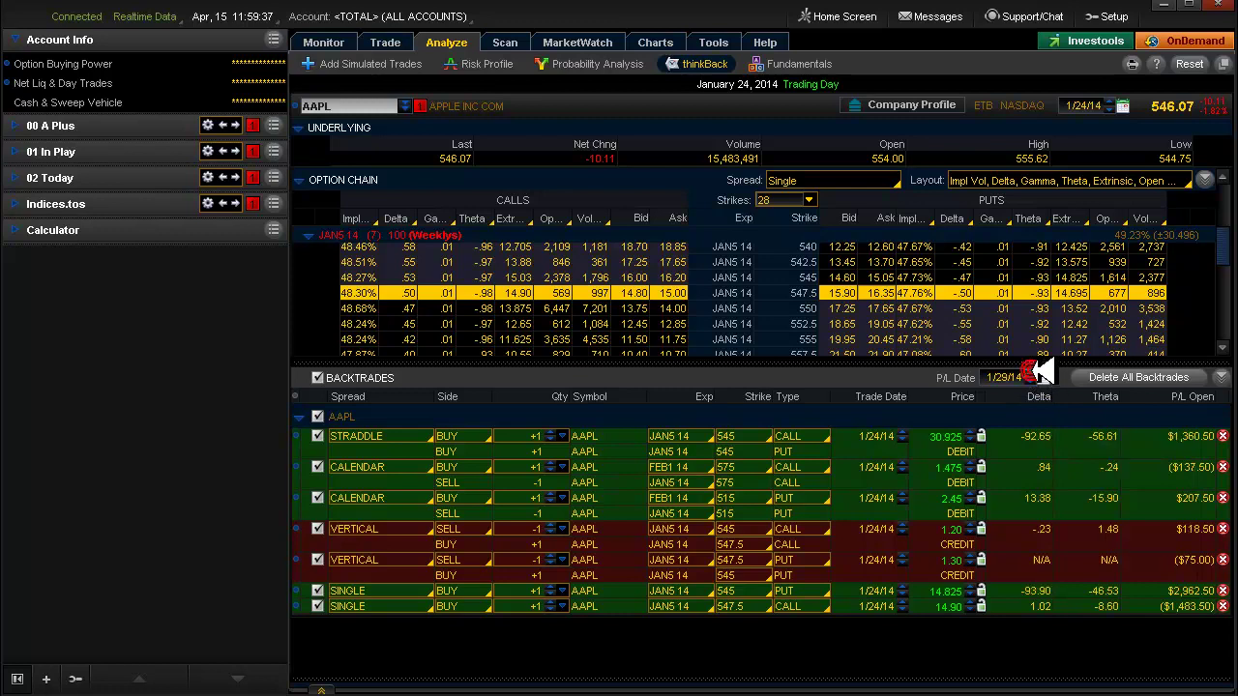
pyautogui.click(1031, 380)
pyautogui.click(1032, 373)
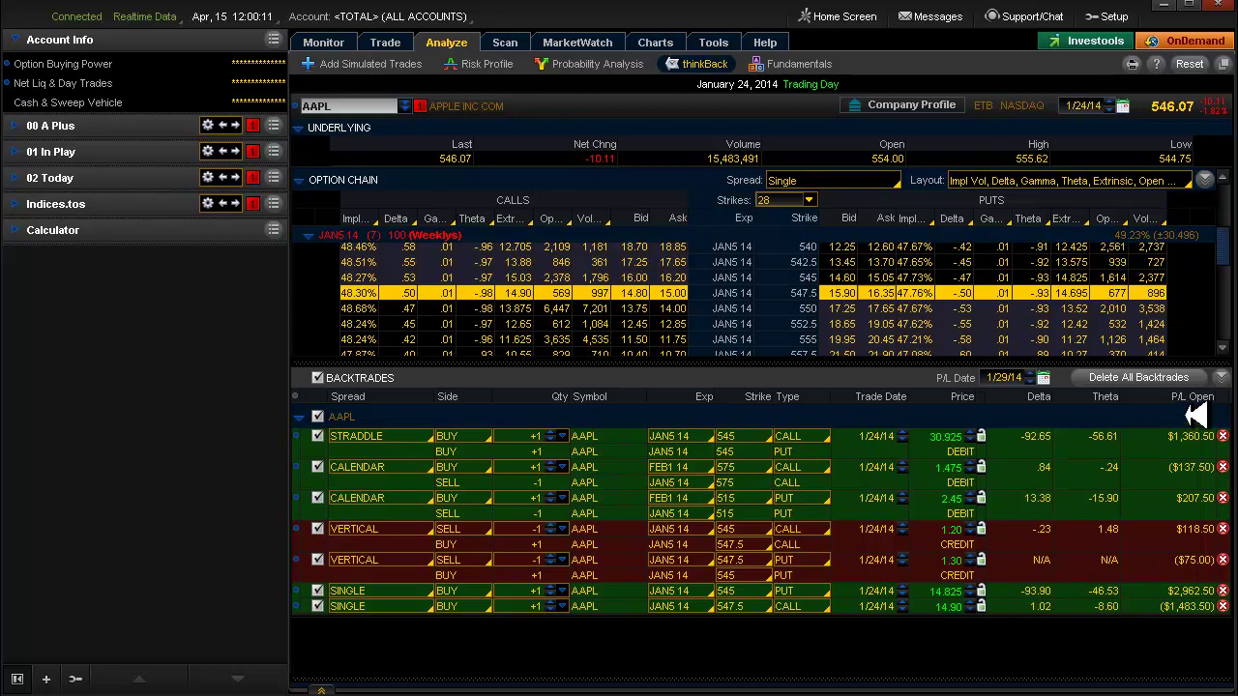
# - Delete all backtrades and set the thinkBack date to January 27, 2014
pyautogui.click(1175, 377)
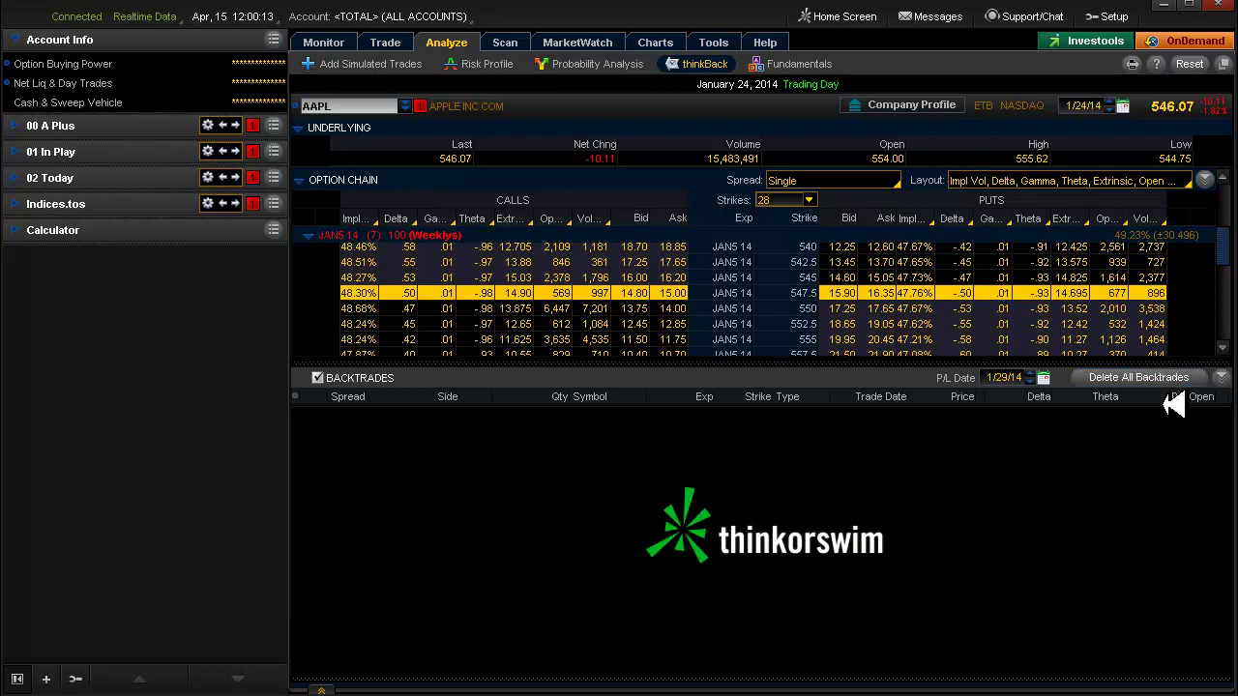
pyautogui.click(1124, 104)
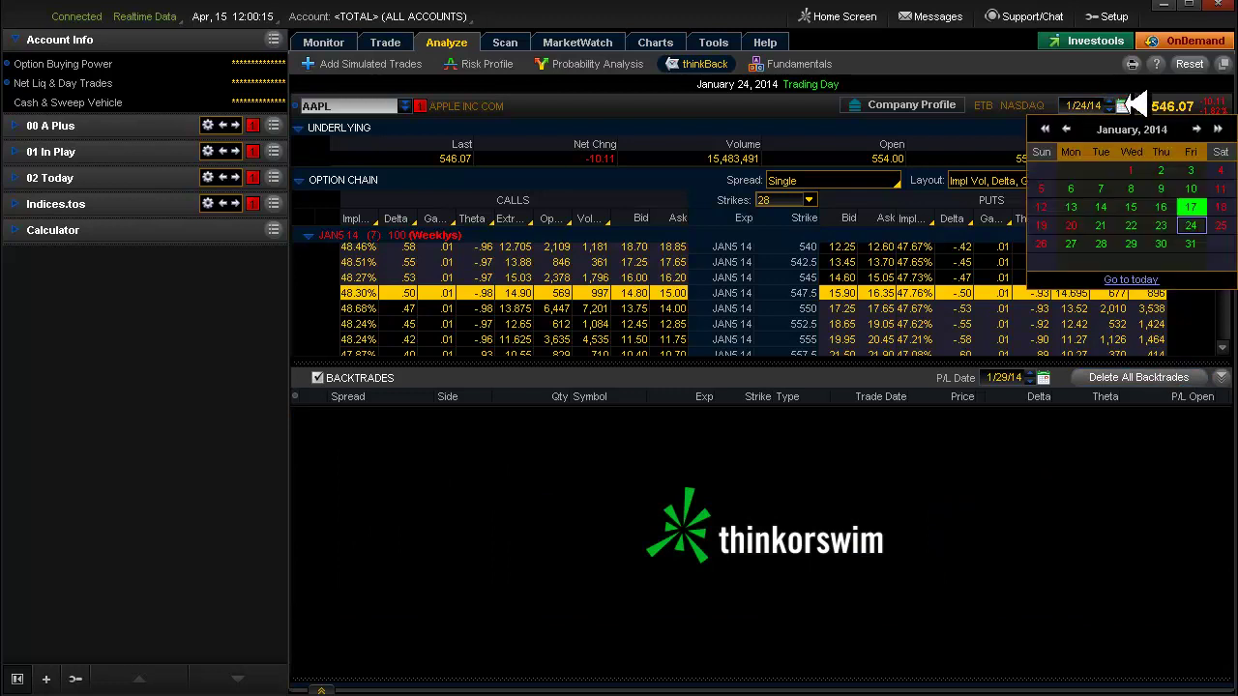
pyautogui.click(1068, 242)
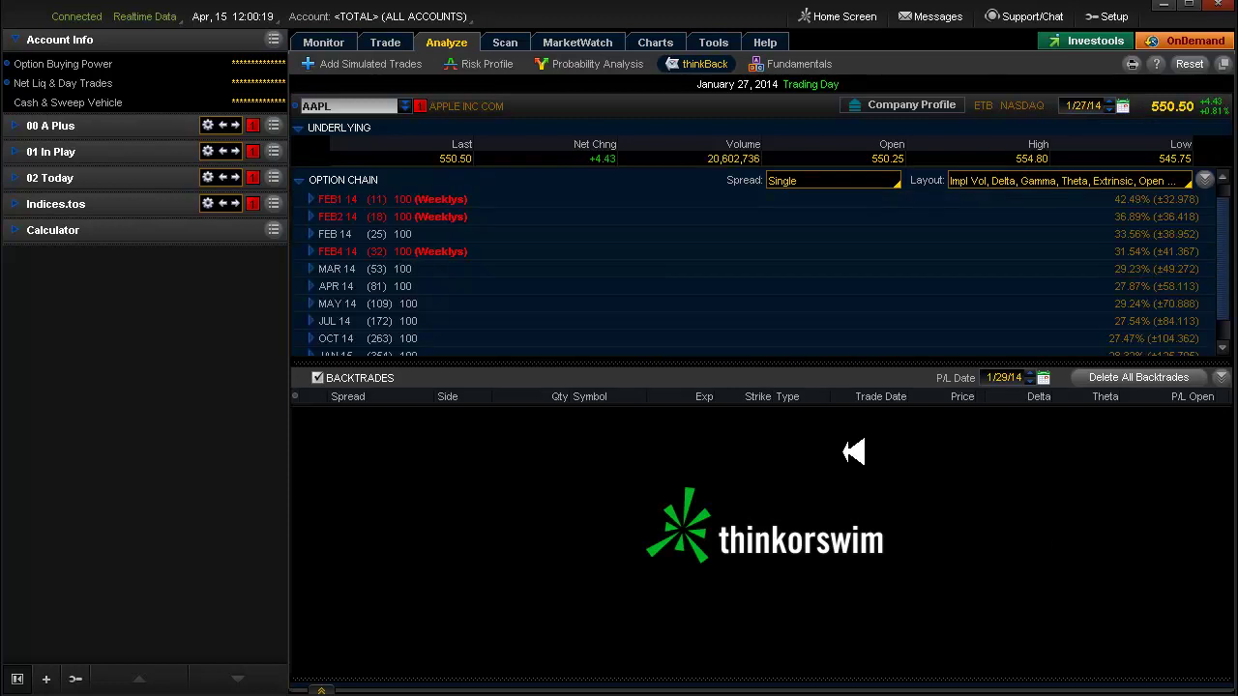
# - Show 10 strikes for FEB1 14 and backtrade buying the 550 call at 16.80
pyautogui.click(312, 199)
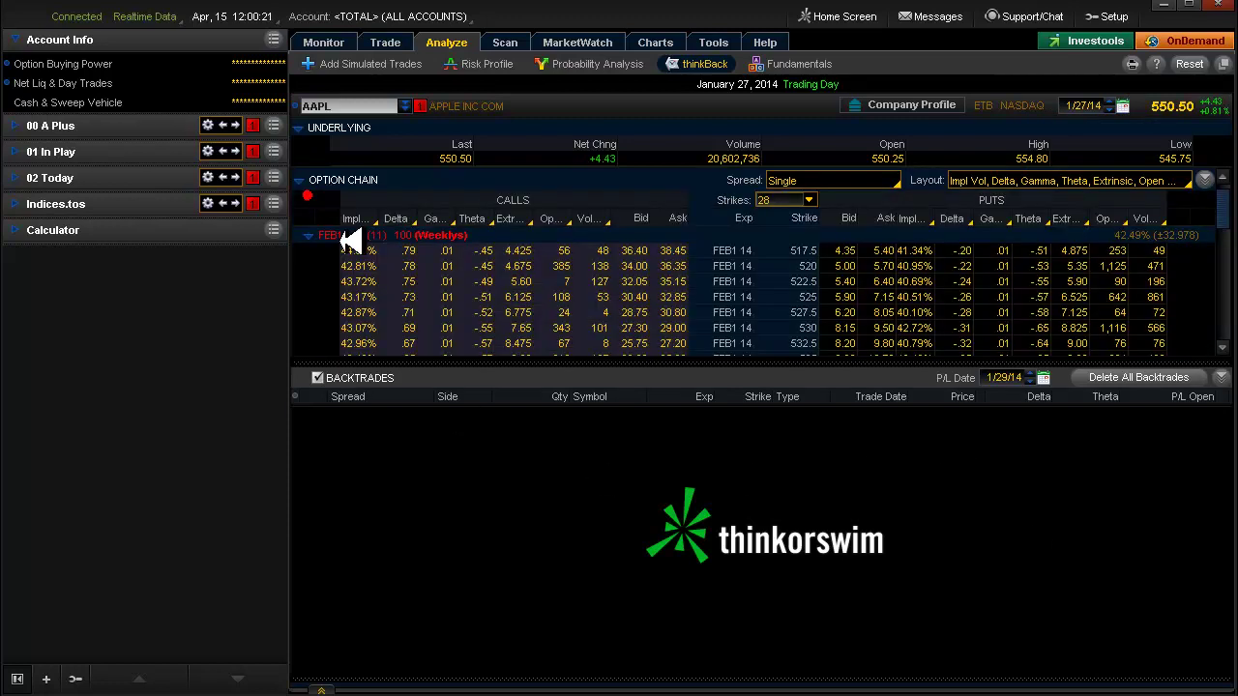
pyautogui.scroll(-3, 987, 319)
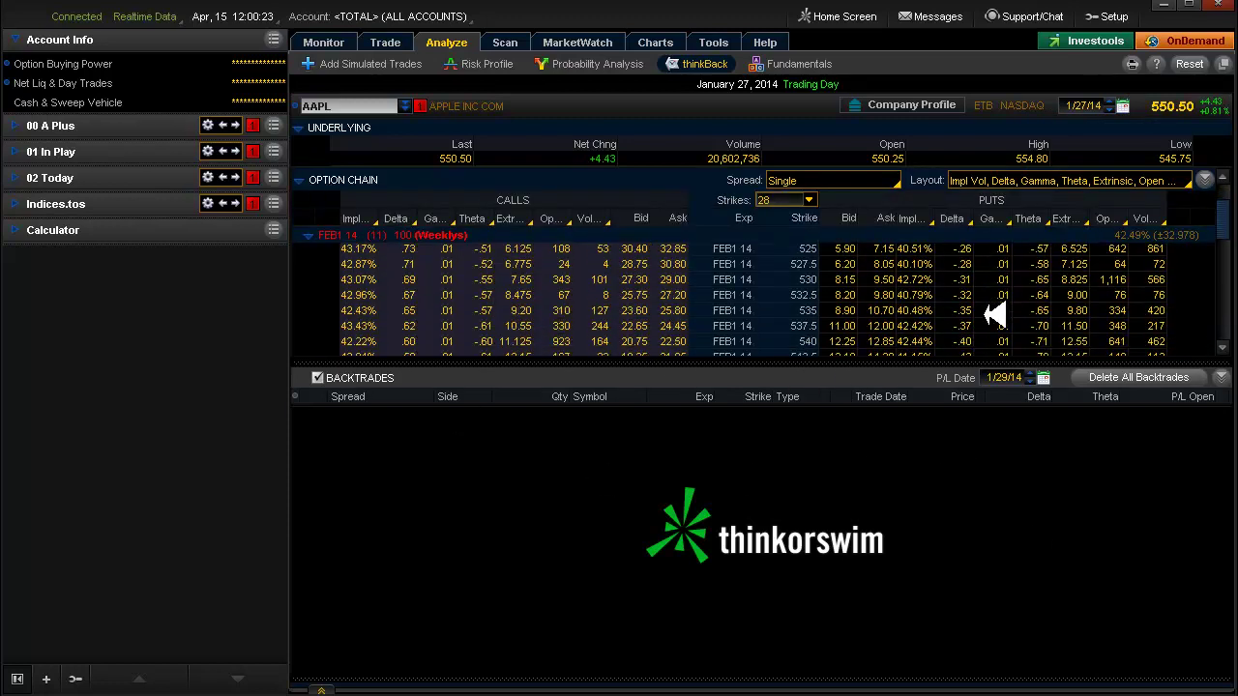
pyautogui.click(795, 199)
pyautogui.write('10')
pyautogui.press('Return')
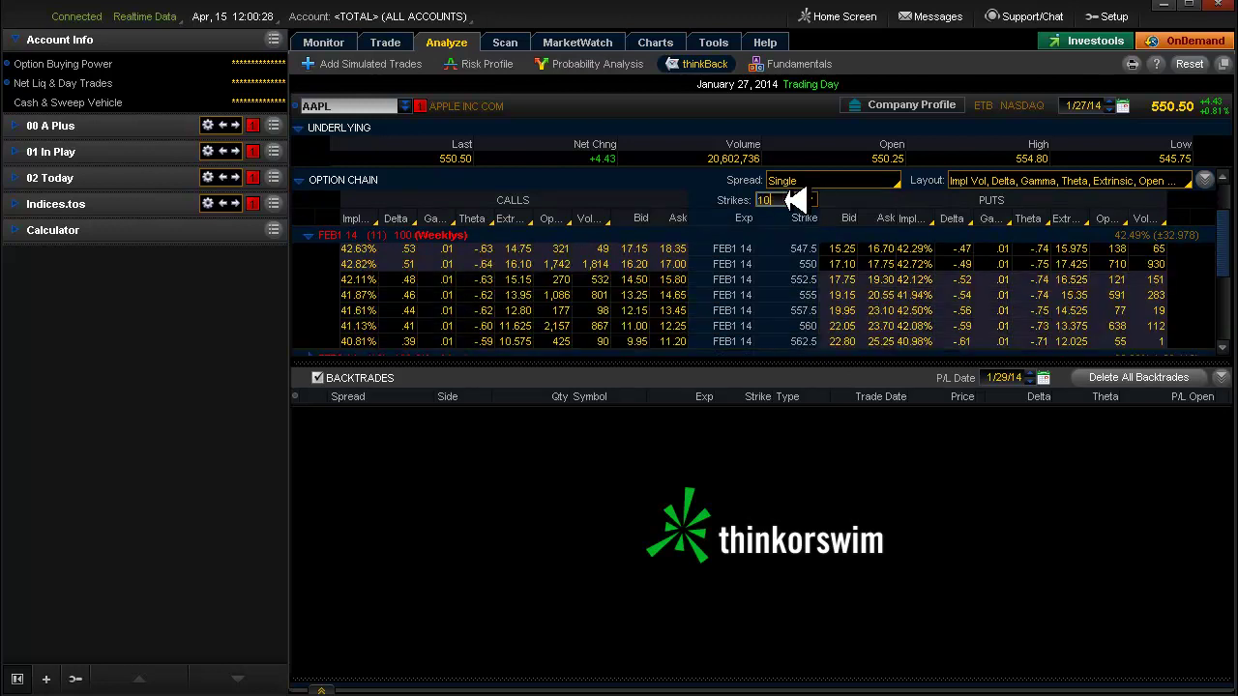
pyautogui.click(689, 264)
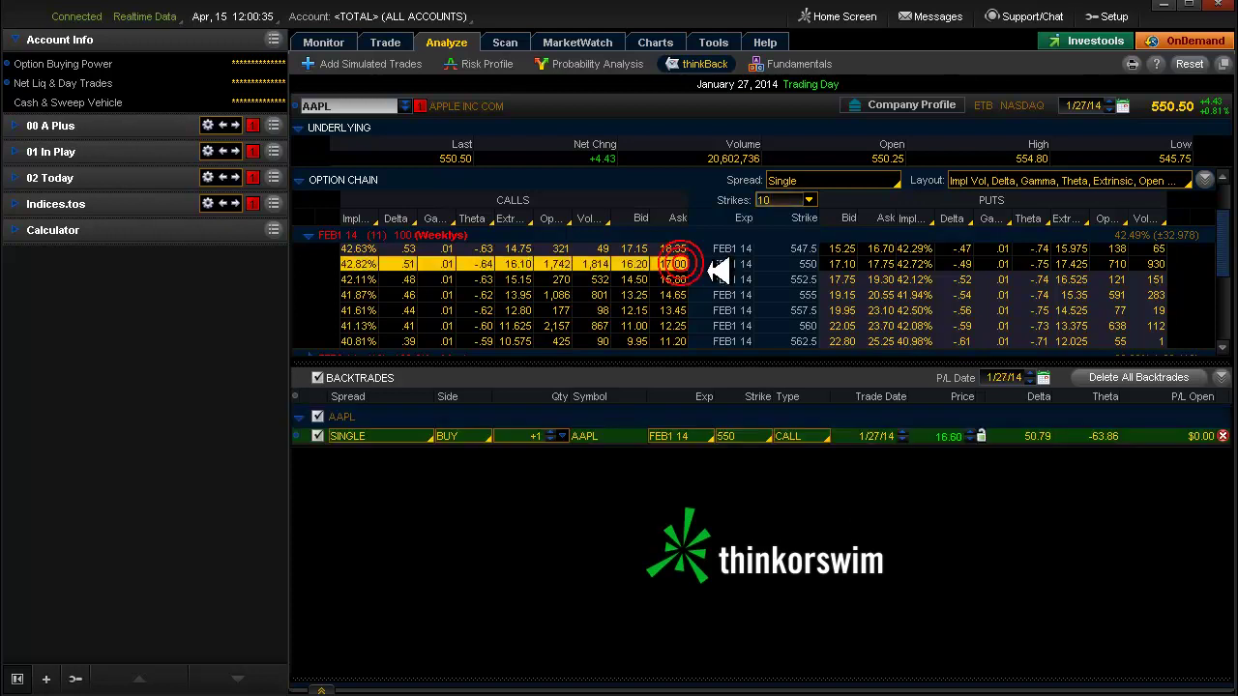
# - Buy the FEB1 14 552.5 put, check P/L as of 1/30/14, and delete the 550 call
pyautogui.click(881, 279)
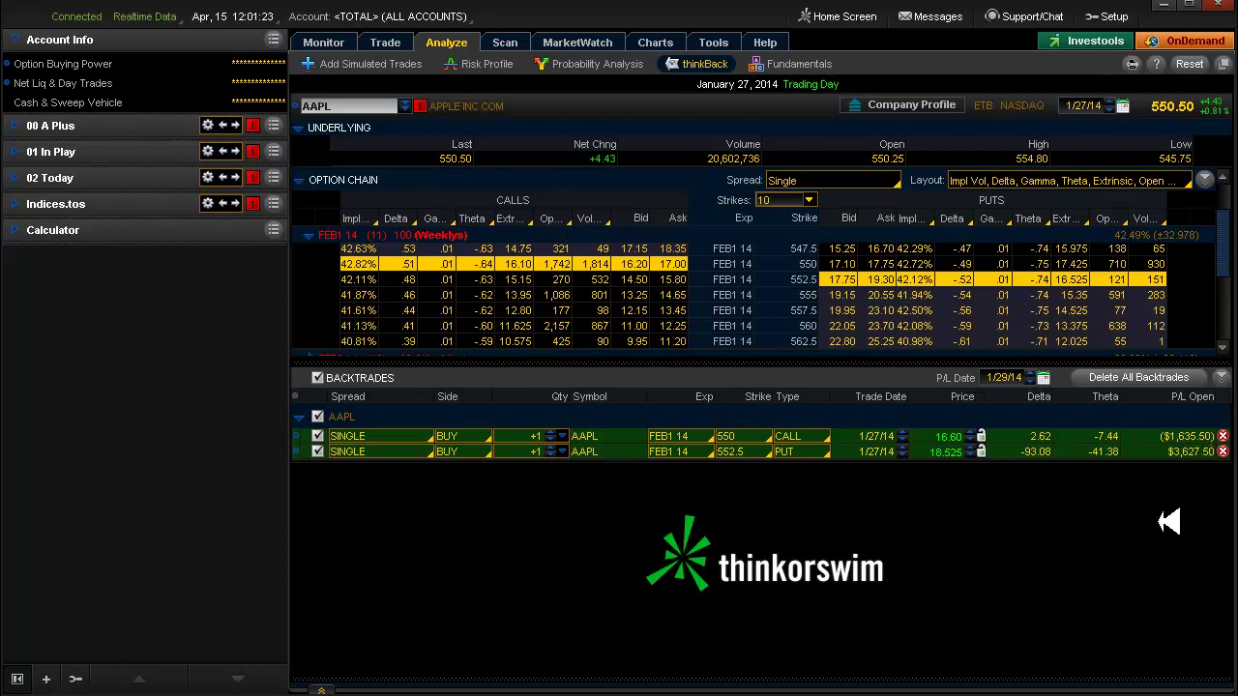
pyautogui.click(1029, 373)
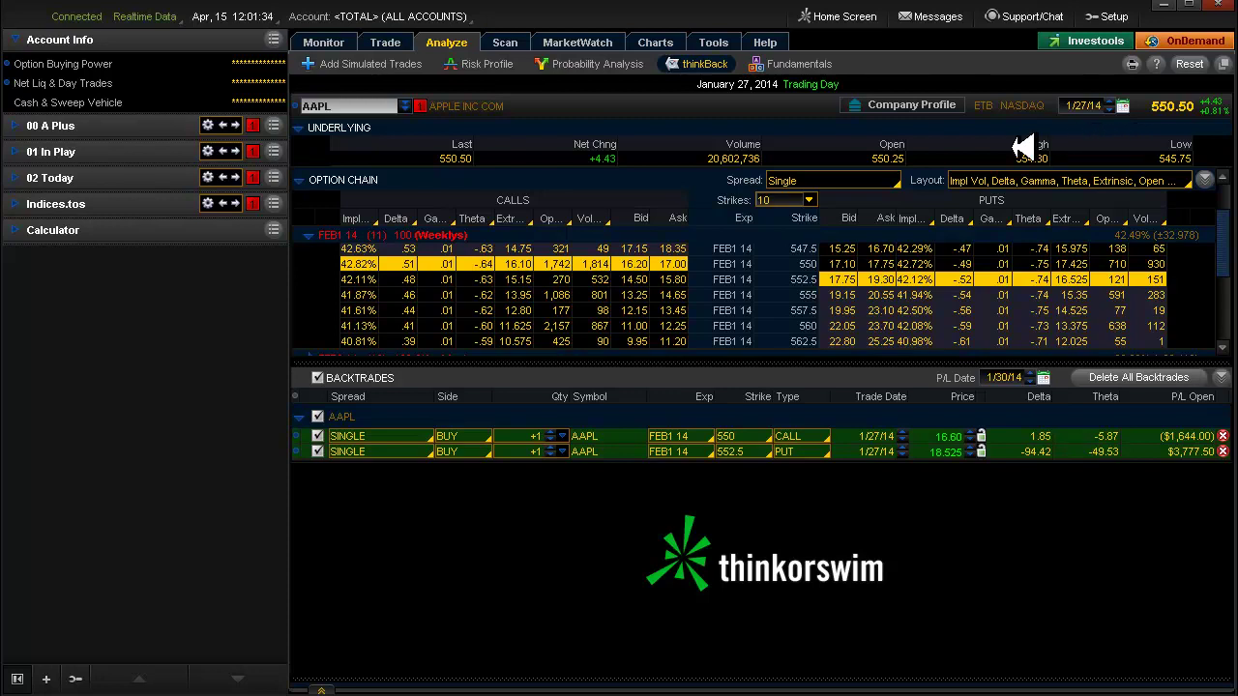
pyautogui.click(1222, 436)
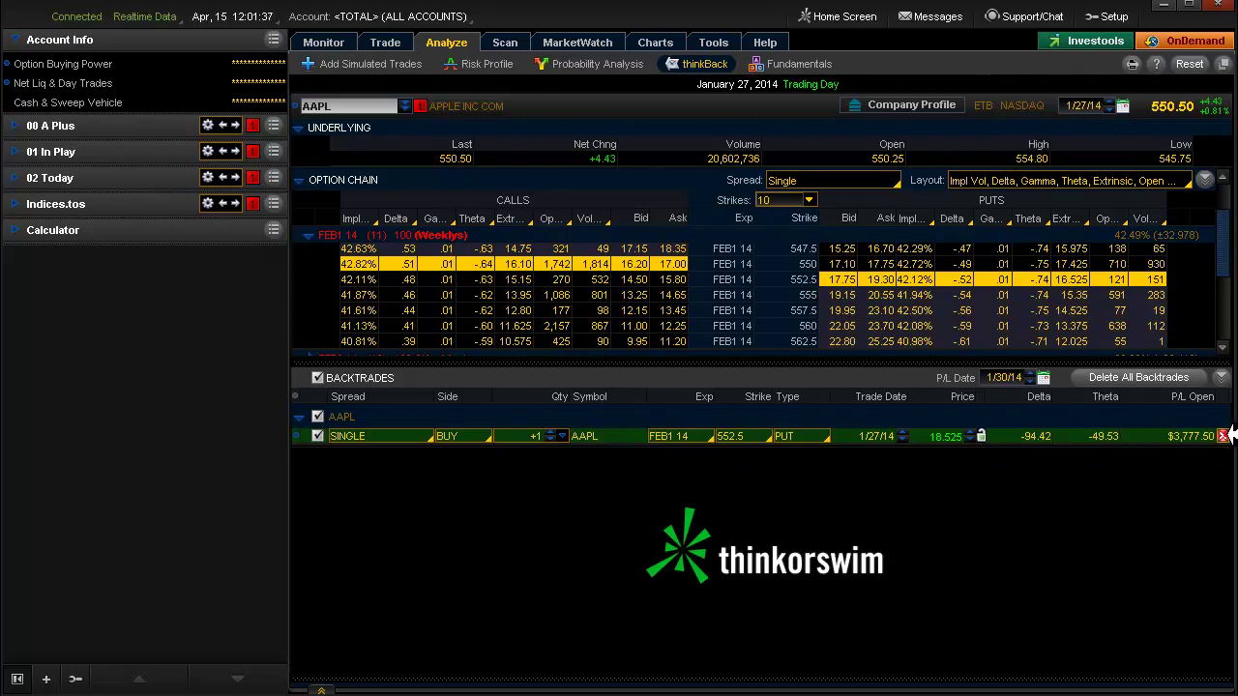
# - Delete the 552.5 put backtrade and scroll the AAPL daily chart back to late-2013 earnings
pyautogui.click(1223, 436)
pyautogui.hotkey('alt', 'Tab')
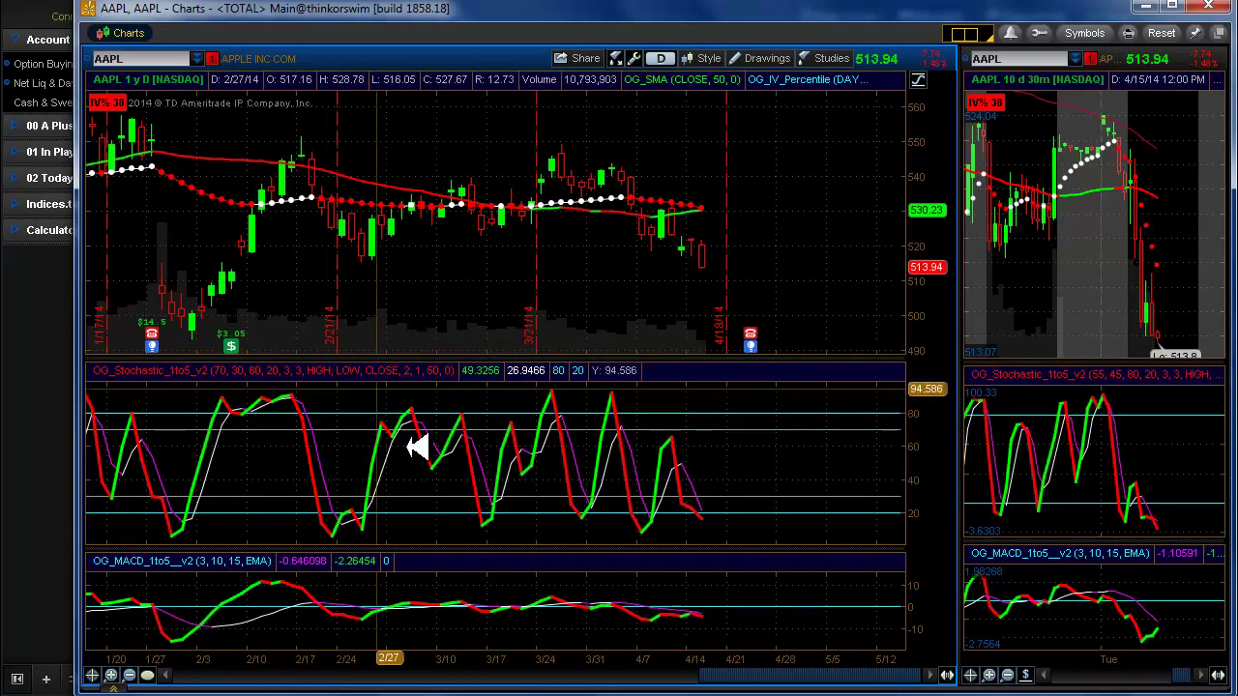
pyautogui.moveTo(851, 674); pyautogui.dragTo(544, 667)
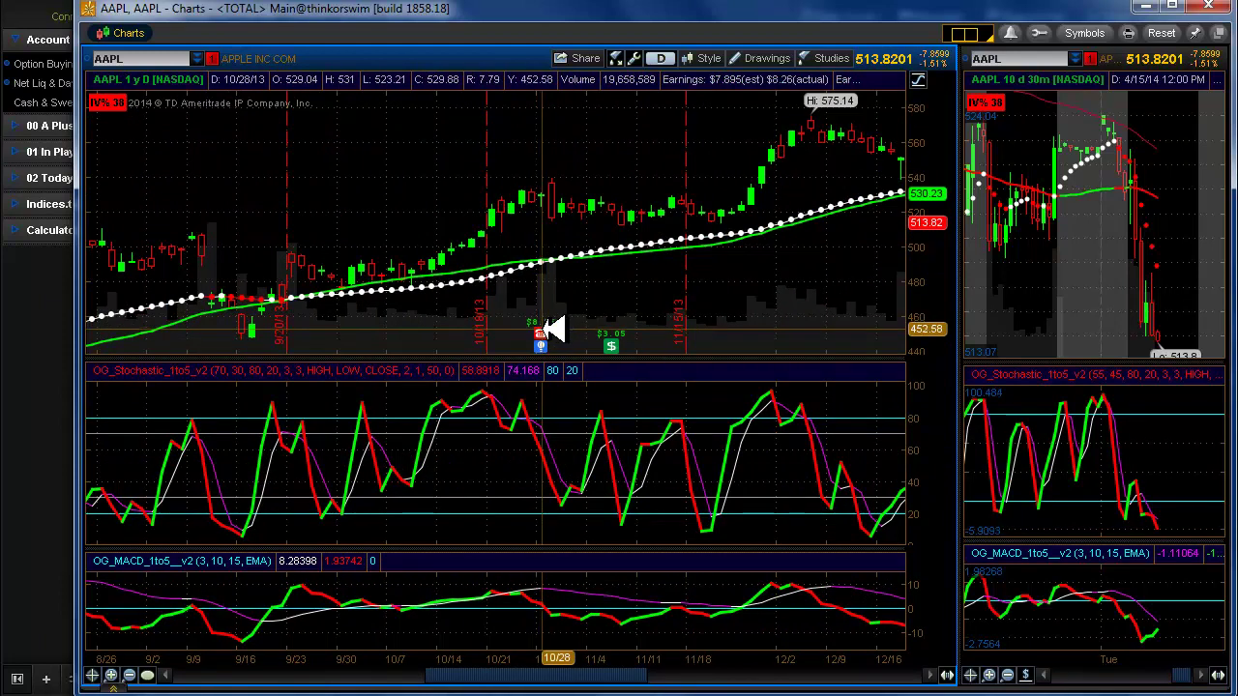
pyautogui.moveTo(549, 330)
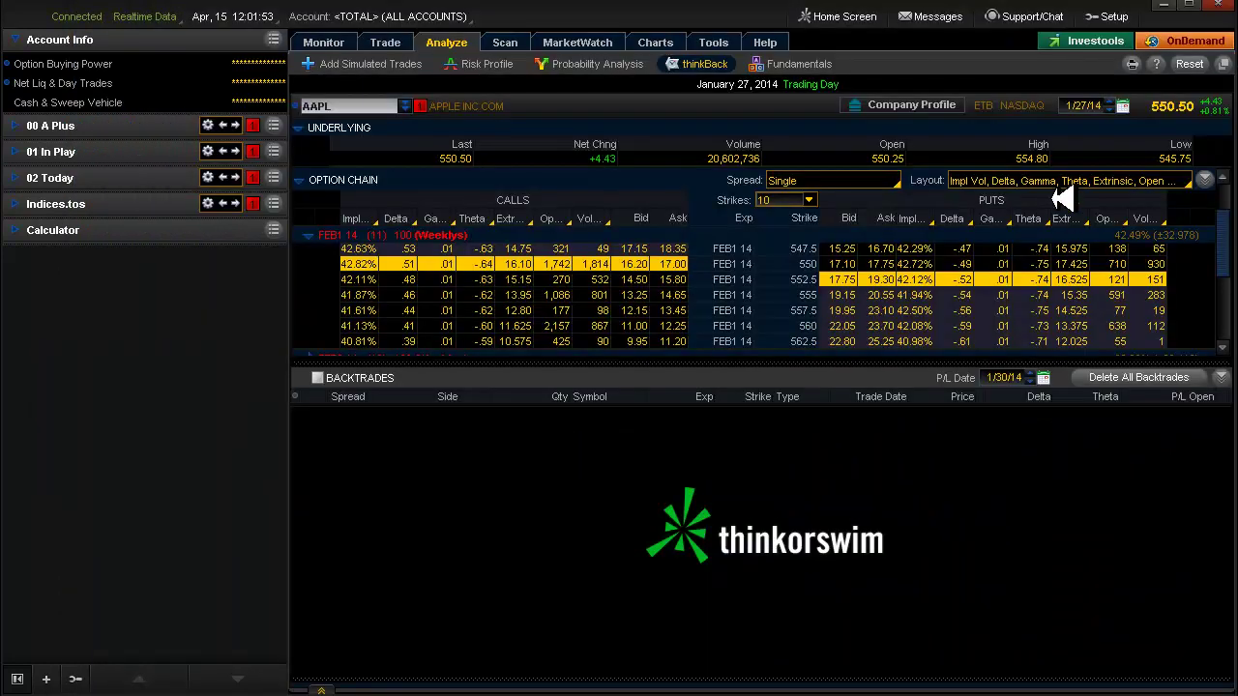
# - Set the thinkBack date to October 28, 2013 and expand the NOV1 13 weekly strikes
pyautogui.click(1122, 106)
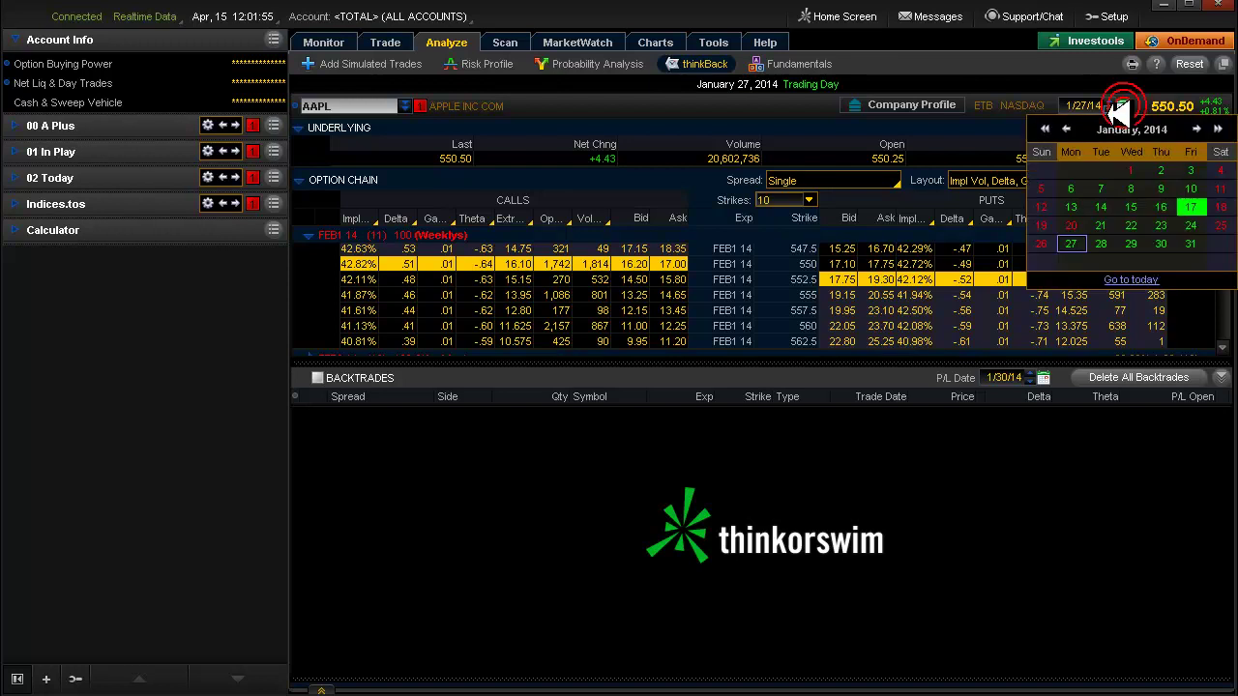
pyautogui.click(1068, 127)
pyautogui.click(1068, 128)
pyautogui.click(1067, 128)
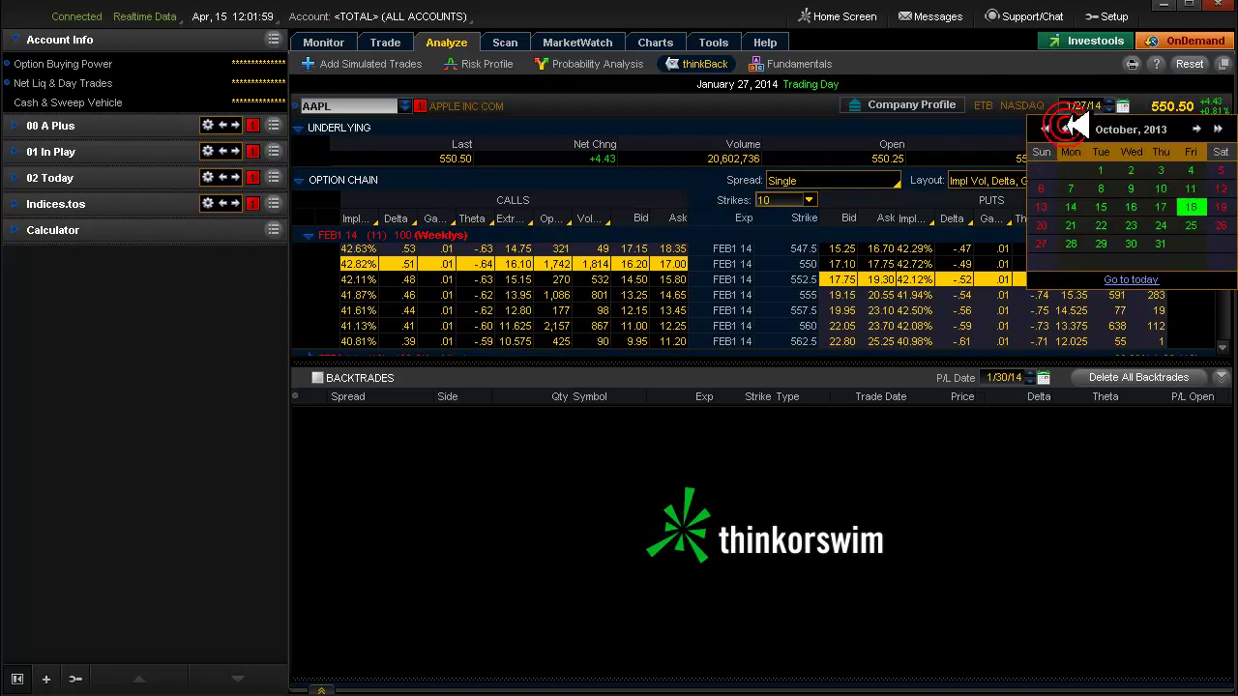
pyautogui.click(1071, 243)
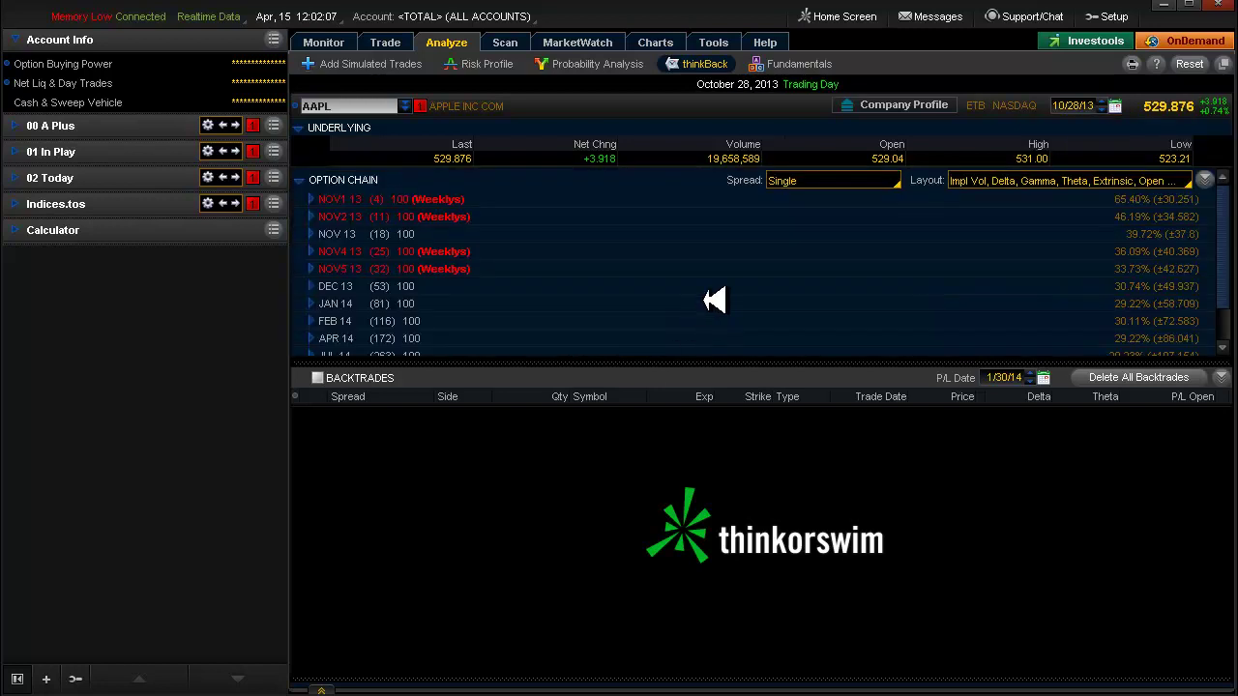
pyautogui.click(314, 199)
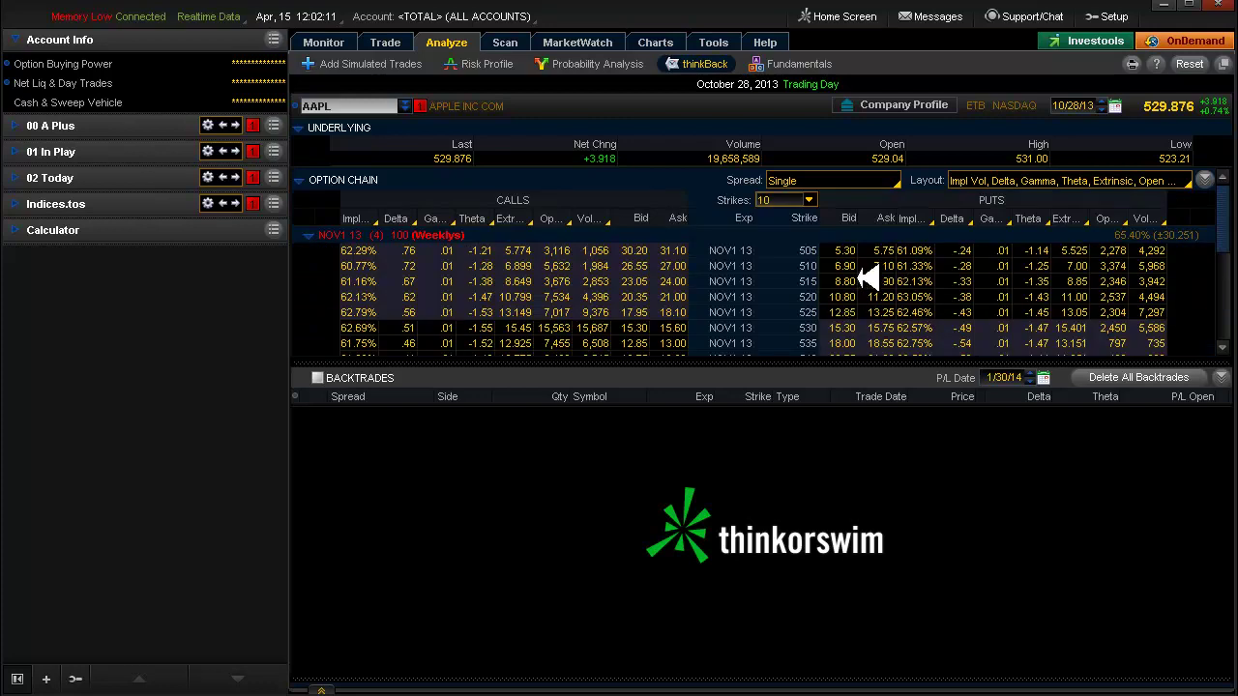
# - Backtrade buying the NOV1 13 525 call and 530 put, then bring up the AAPL chart
pyautogui.click(677, 312)
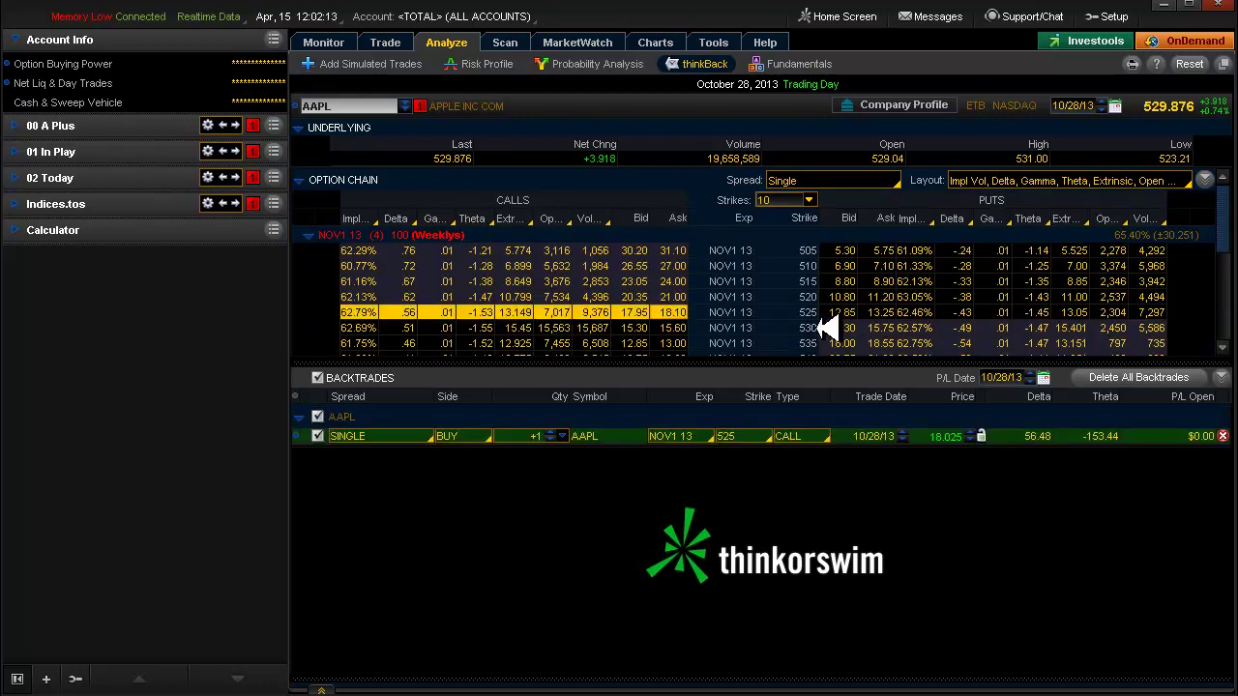
pyautogui.click(882, 329)
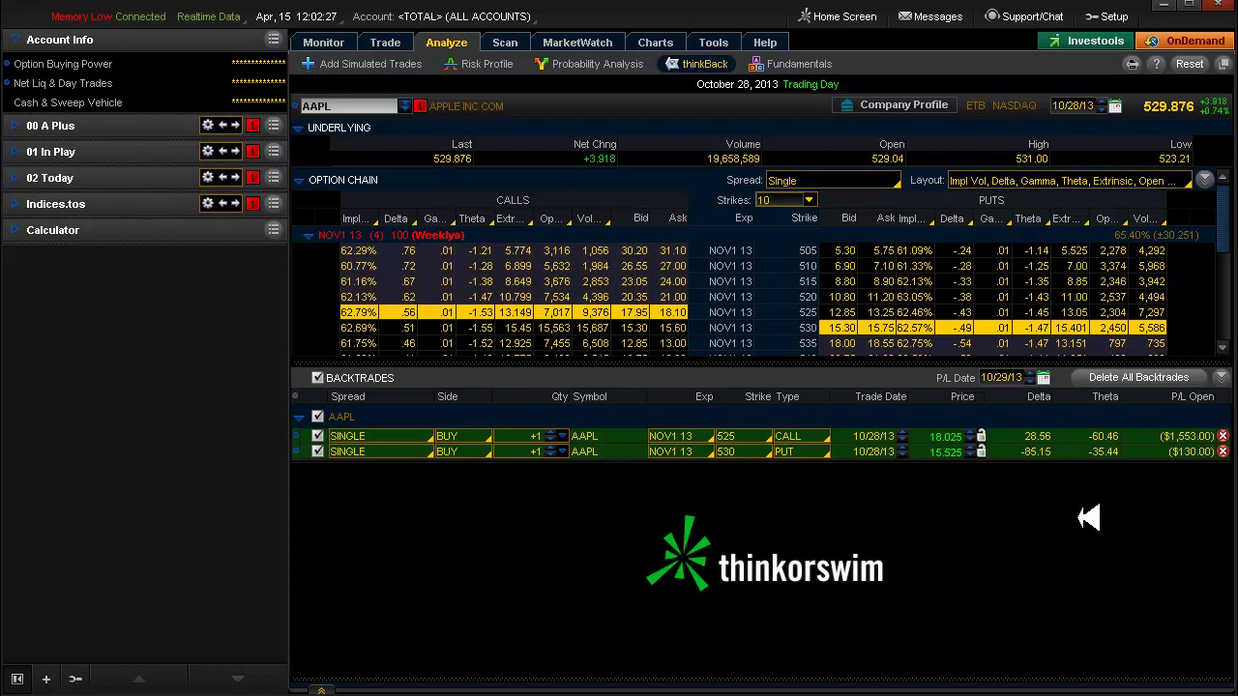
pyautogui.hotkey('alt', 'Tab')
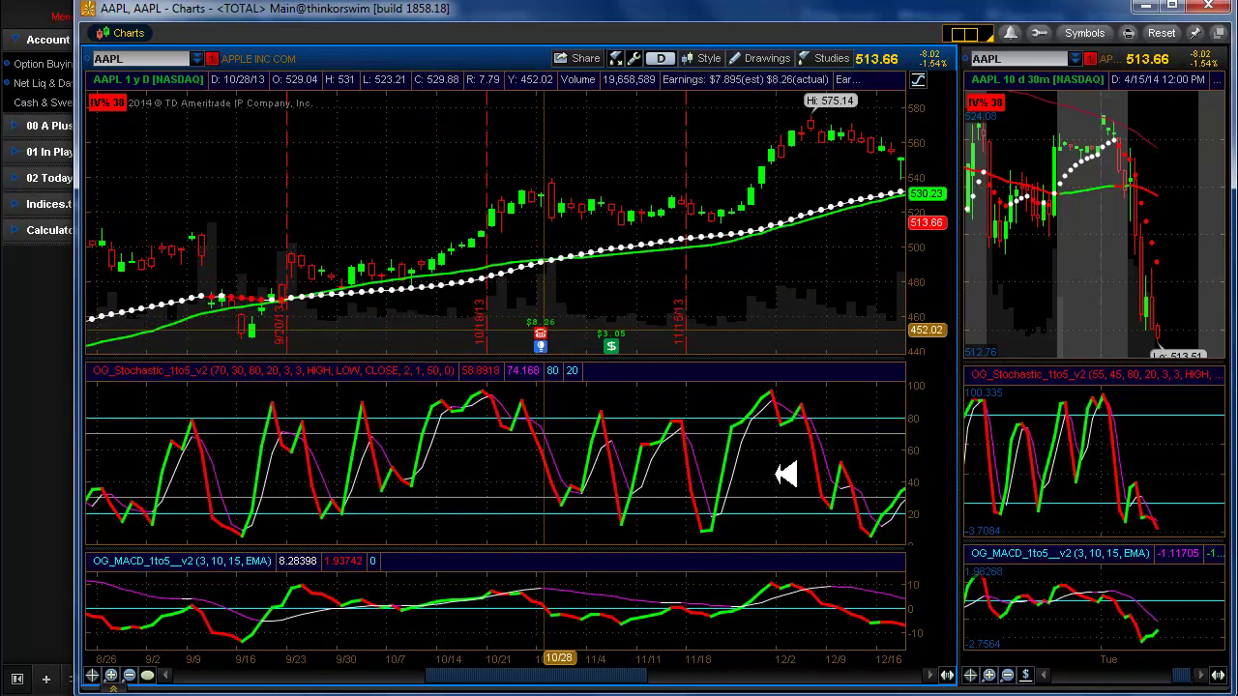
# - Scroll the AAPL daily chart back to July 2013 and check the 7/23/13 earnings: $7.47 actual vs $7.305 estimated
pyautogui.moveTo(647, 678); pyautogui.dragTo(505, 685)
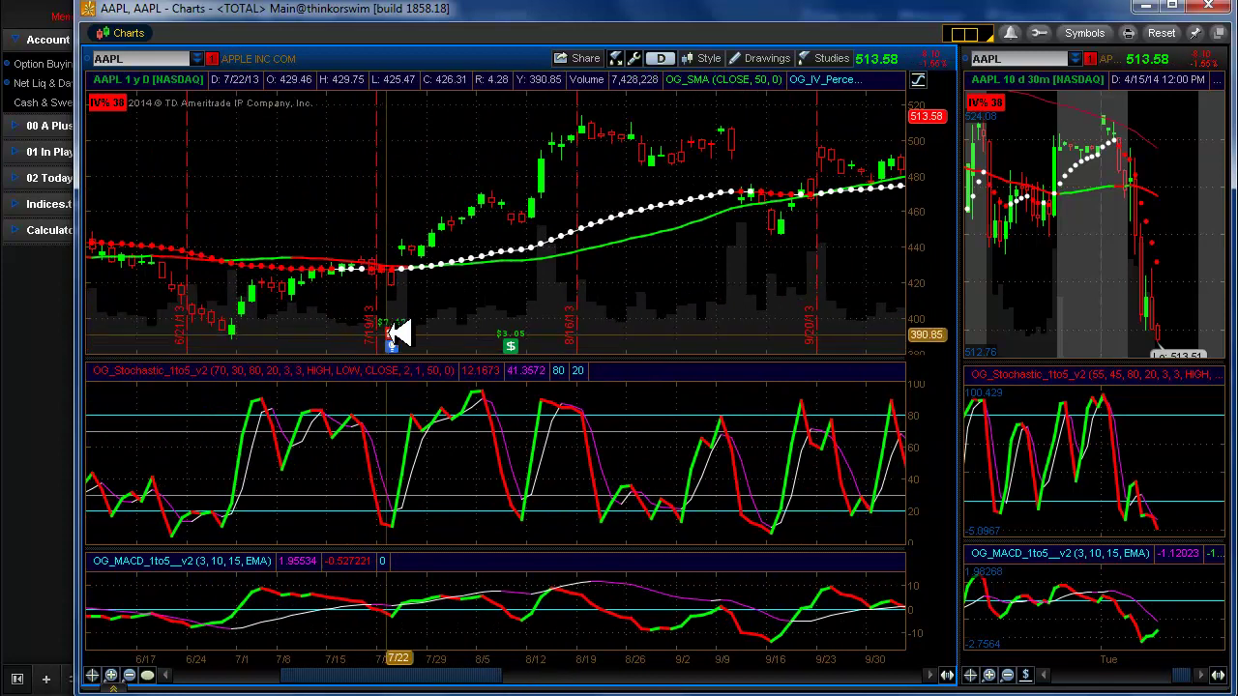
pyautogui.moveTo(395, 332)
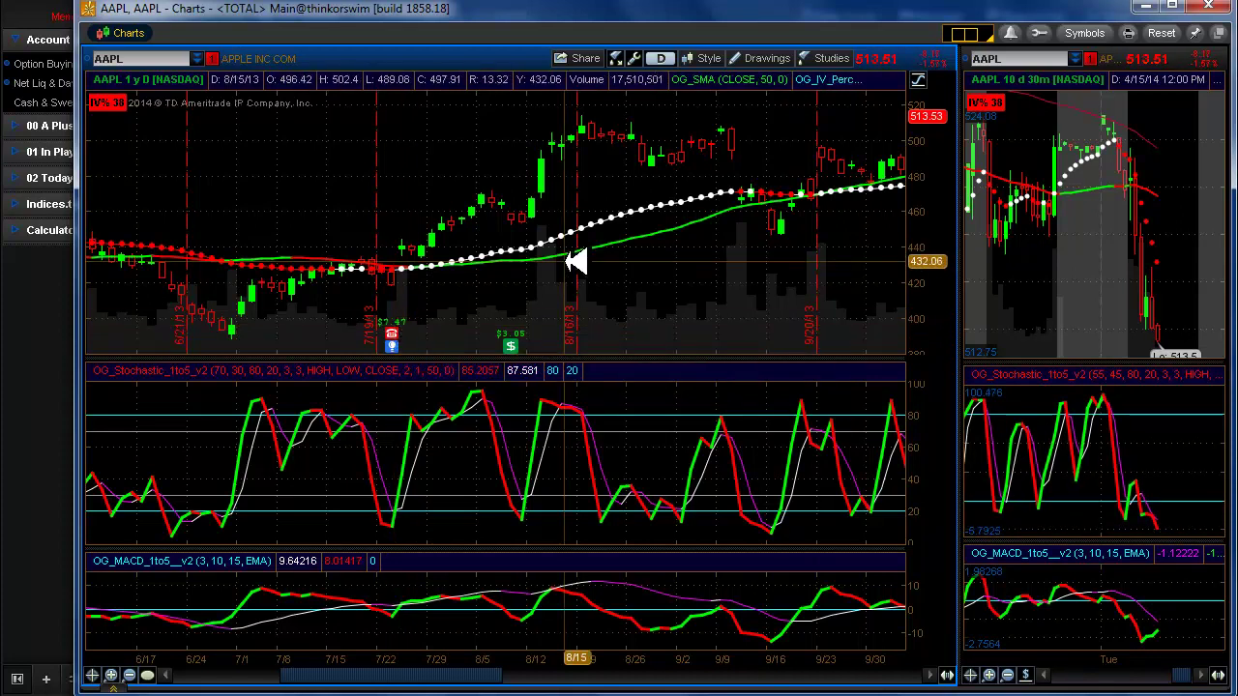
pyautogui.hotkey('alt', 'Tab')
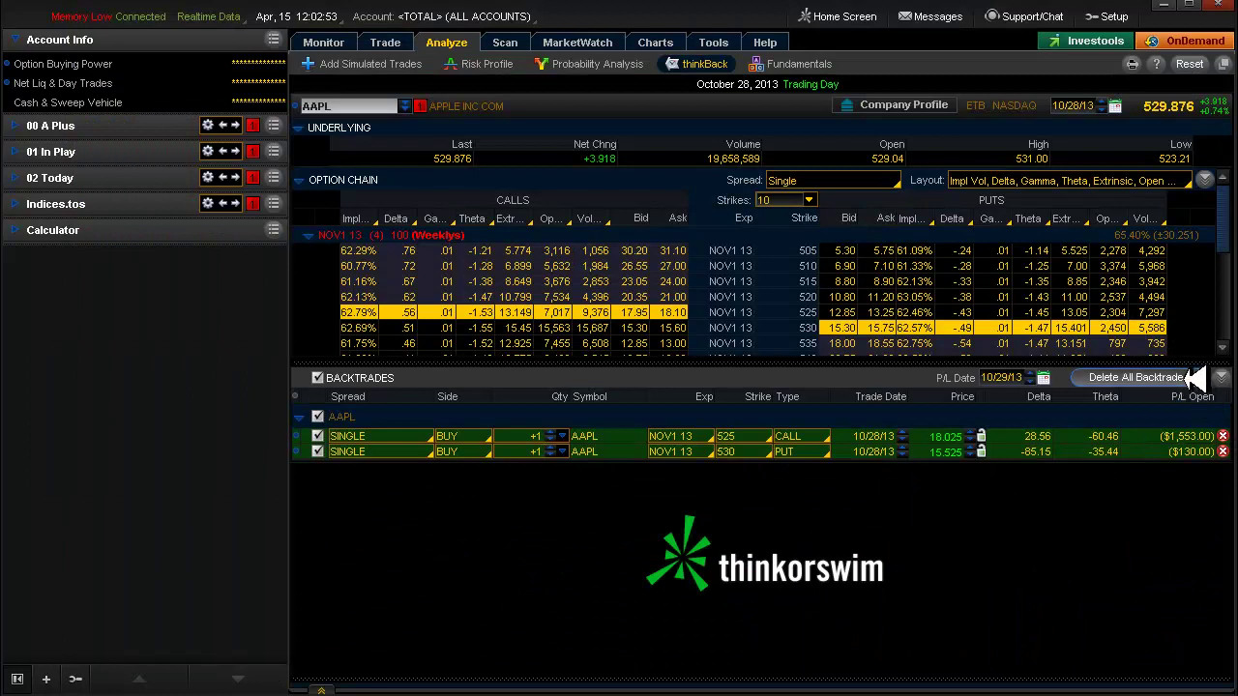
# - Clear all backtrades and set the thinkBack trade date to July 23, 2013
pyautogui.click(1192, 378)
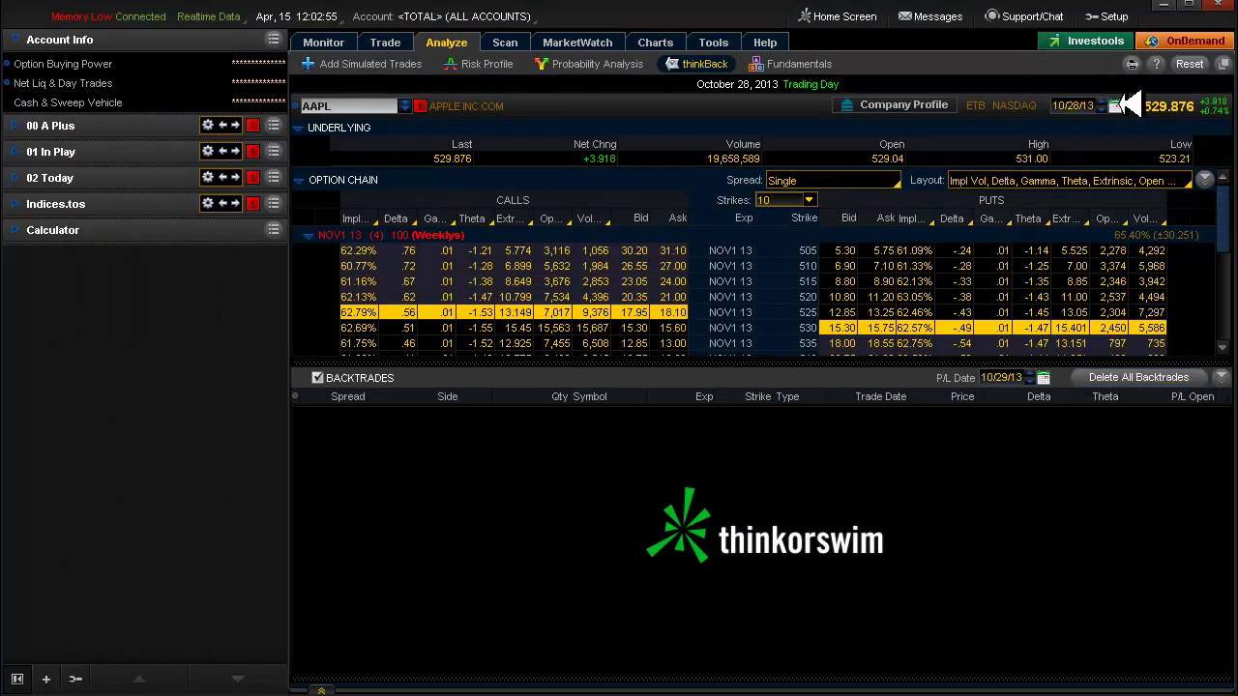
pyautogui.click(1115, 105)
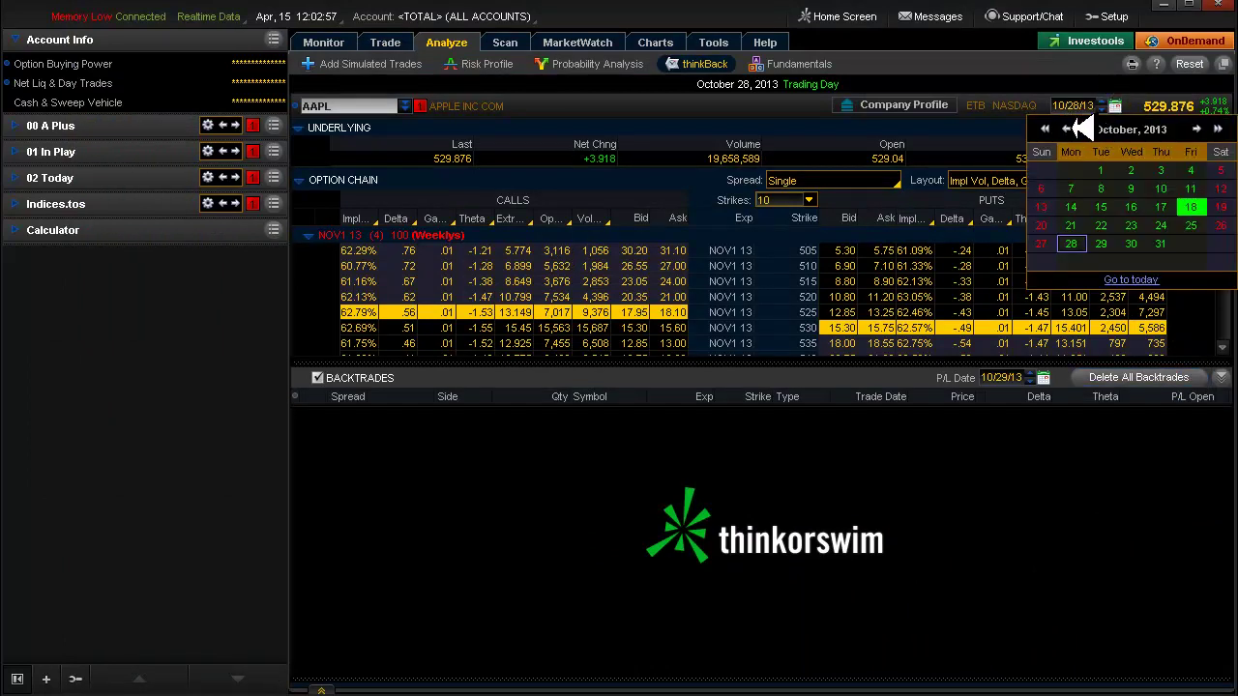
pyautogui.click(1069, 129)
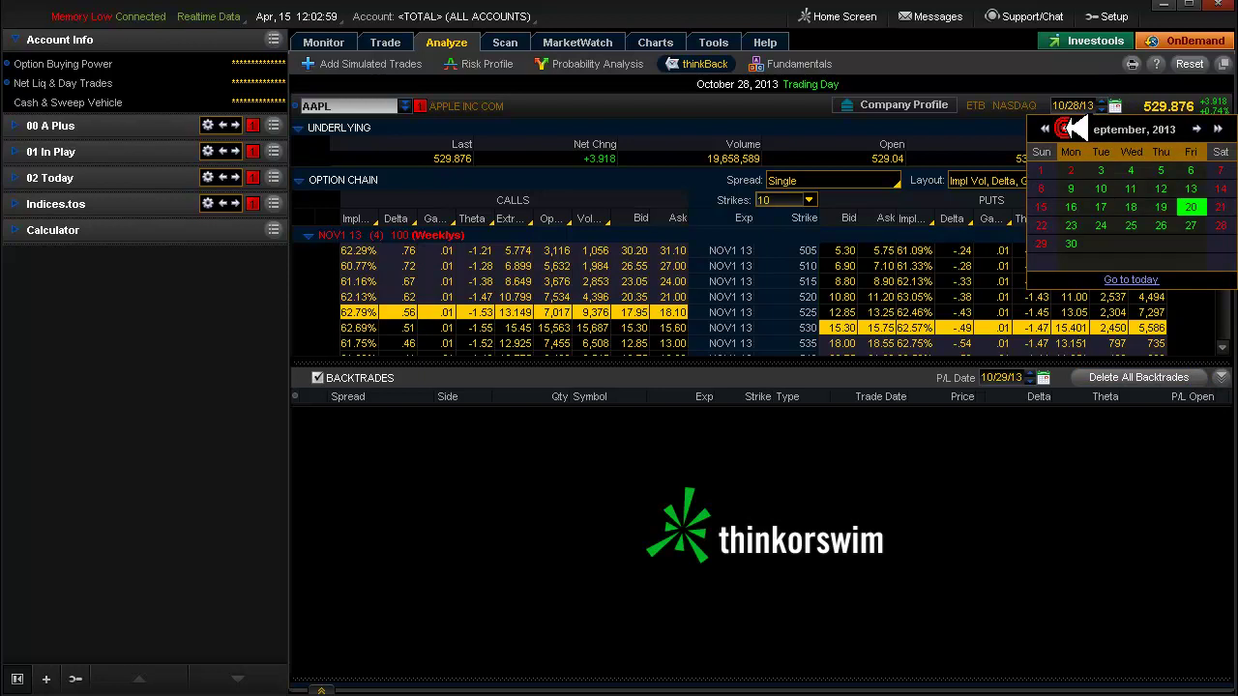
pyautogui.click(1068, 128)
pyautogui.click(1068, 129)
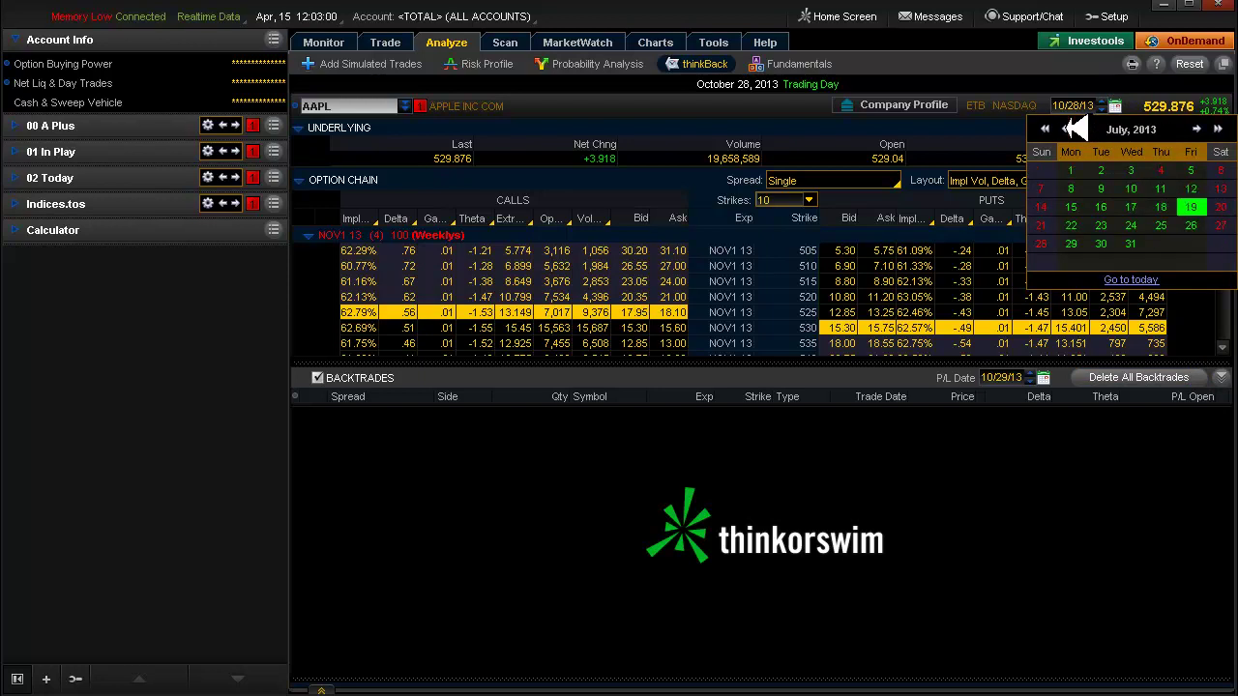
pyautogui.click(1103, 226)
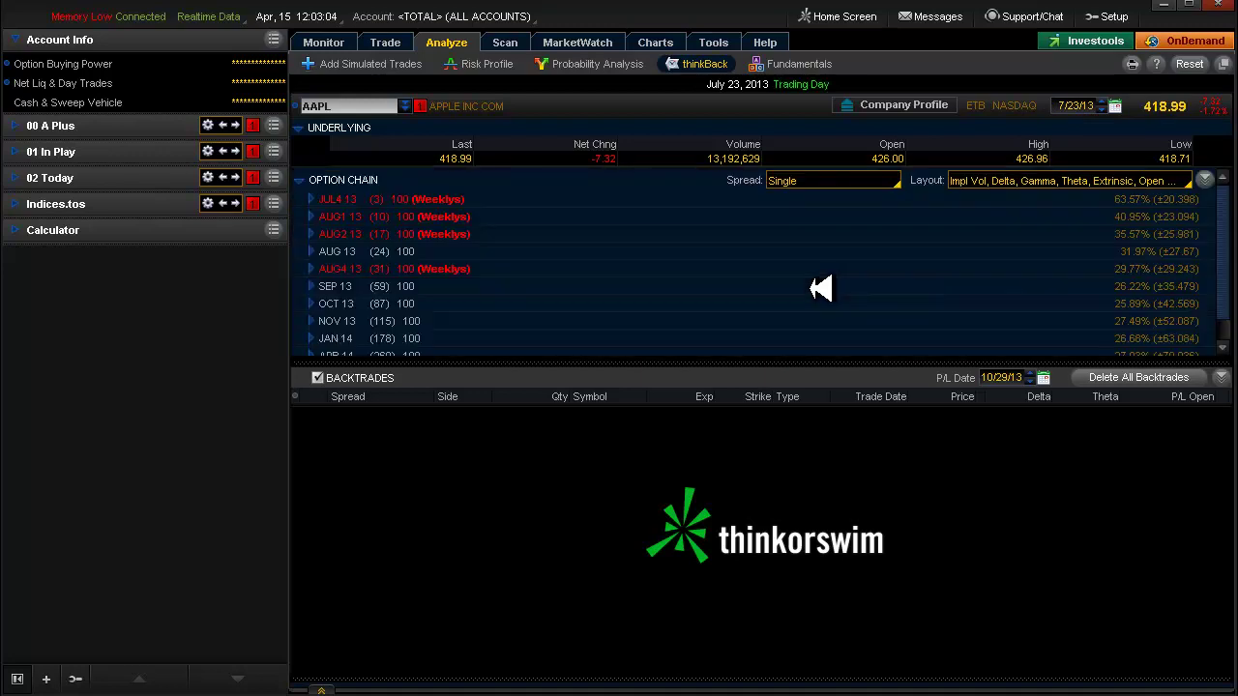
# - Backtrade buying the JUL4 13 415 call and 420 put, and roll the P/L date to 7/25/13
pyautogui.click(320, 197)
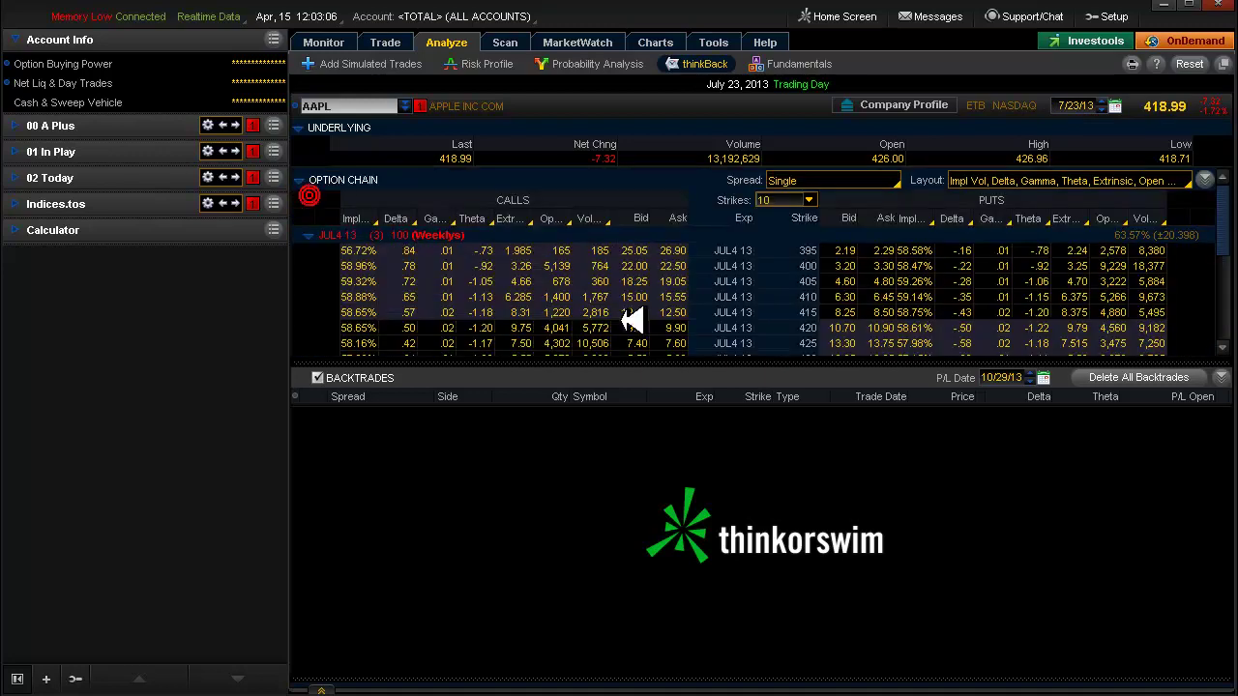
pyautogui.click(682, 311)
pyautogui.click(883, 328)
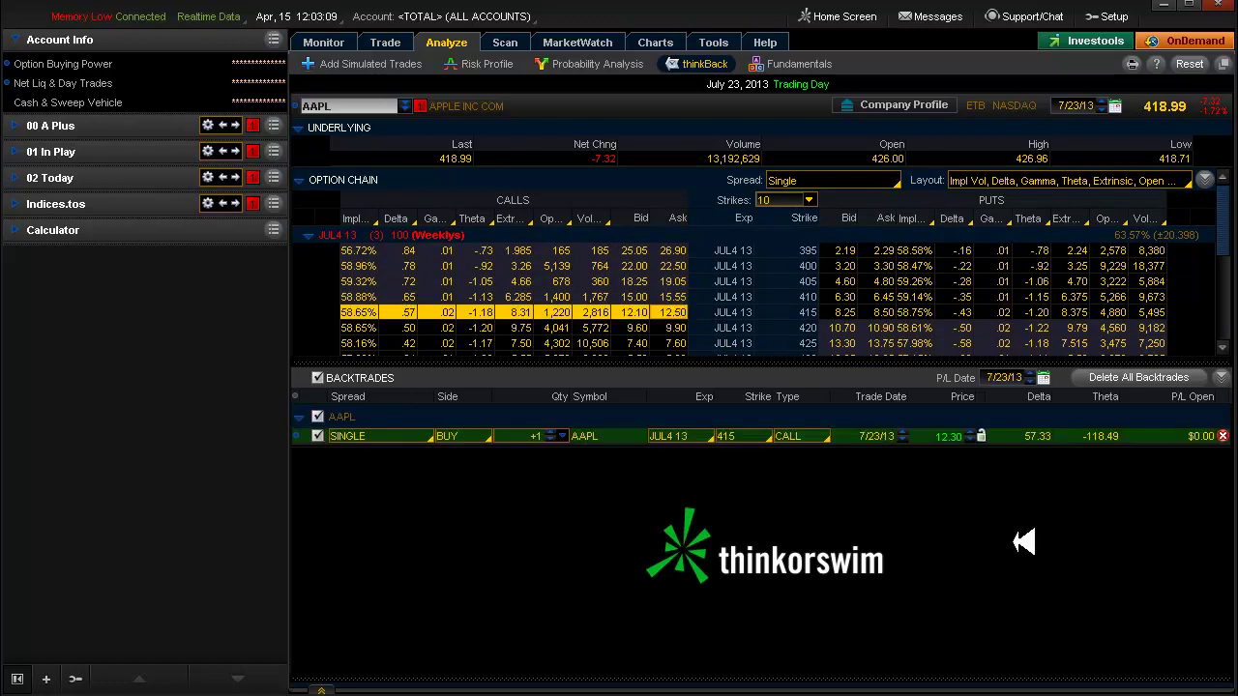
pyautogui.click(1030, 373)
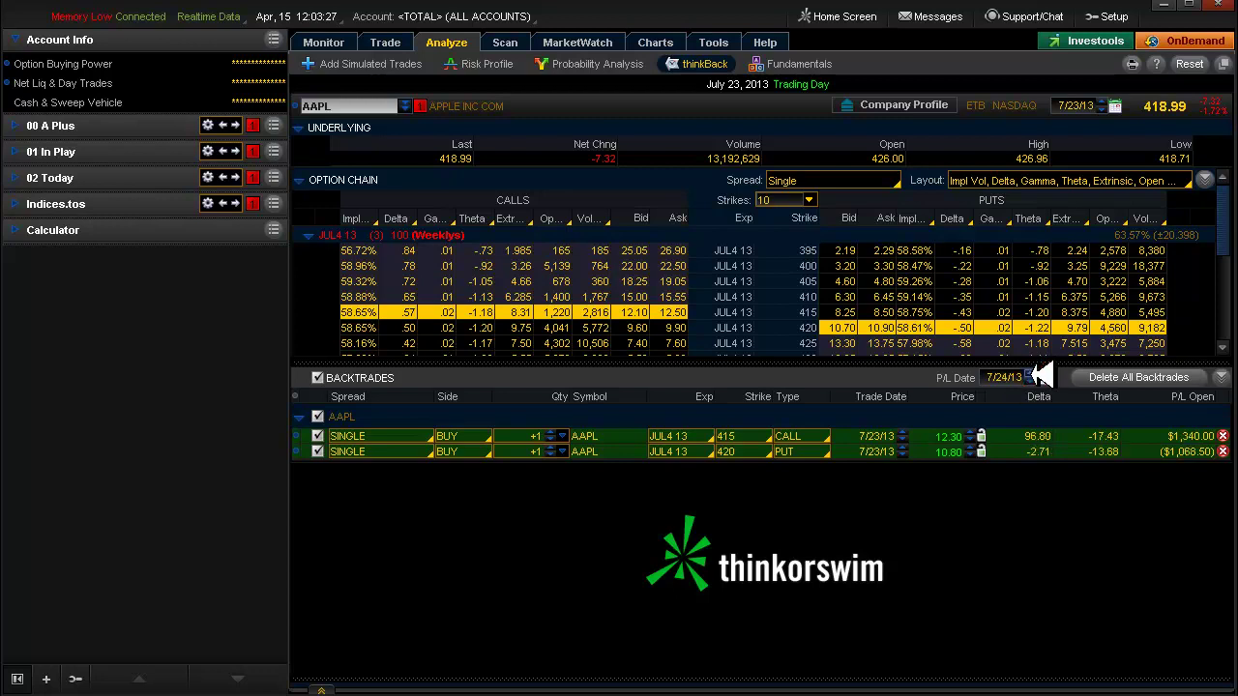
pyautogui.hotkey('alt', 'Tab')
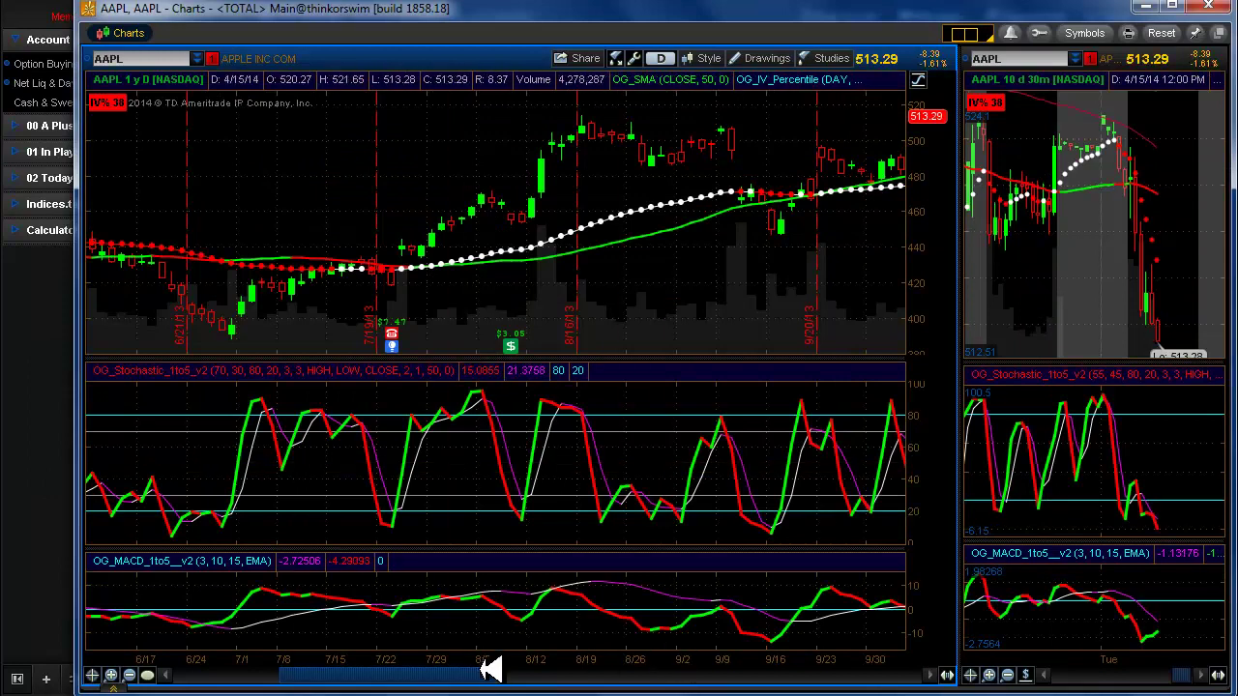
# - Scroll the AAPL daily chart further back to check the 4/23/13 earnings marker
pyautogui.moveTo(481, 671); pyautogui.dragTo(359, 667)
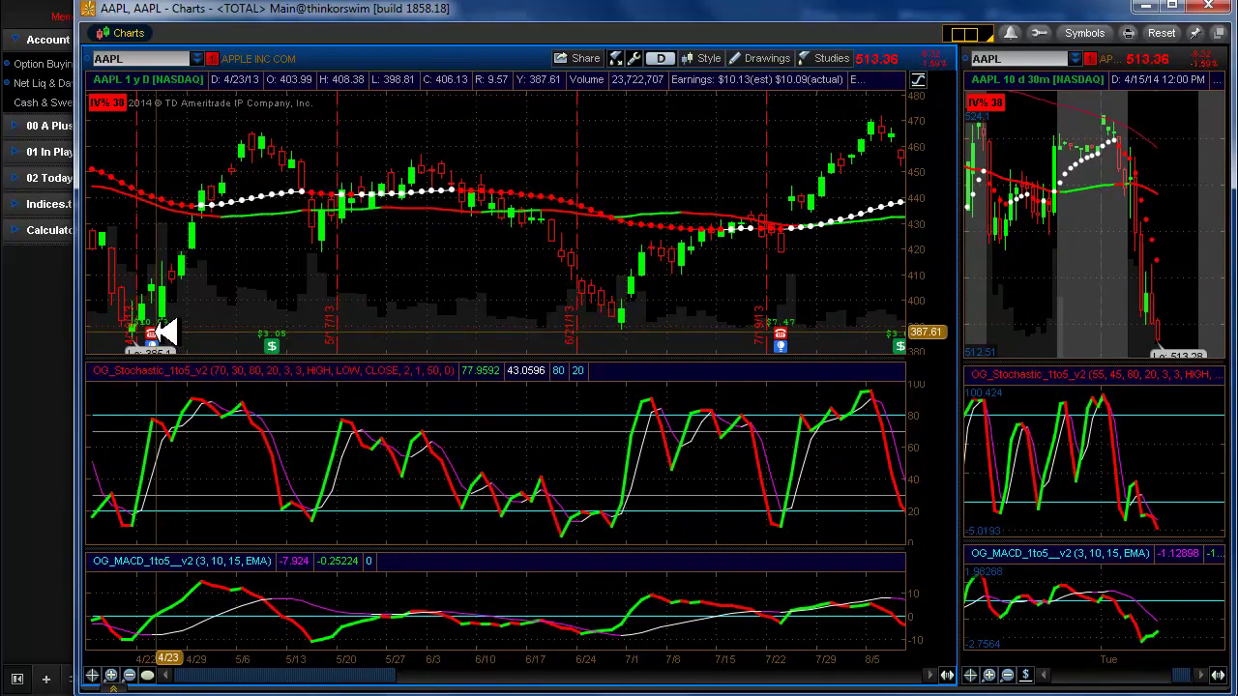
pyautogui.moveTo(159, 332)
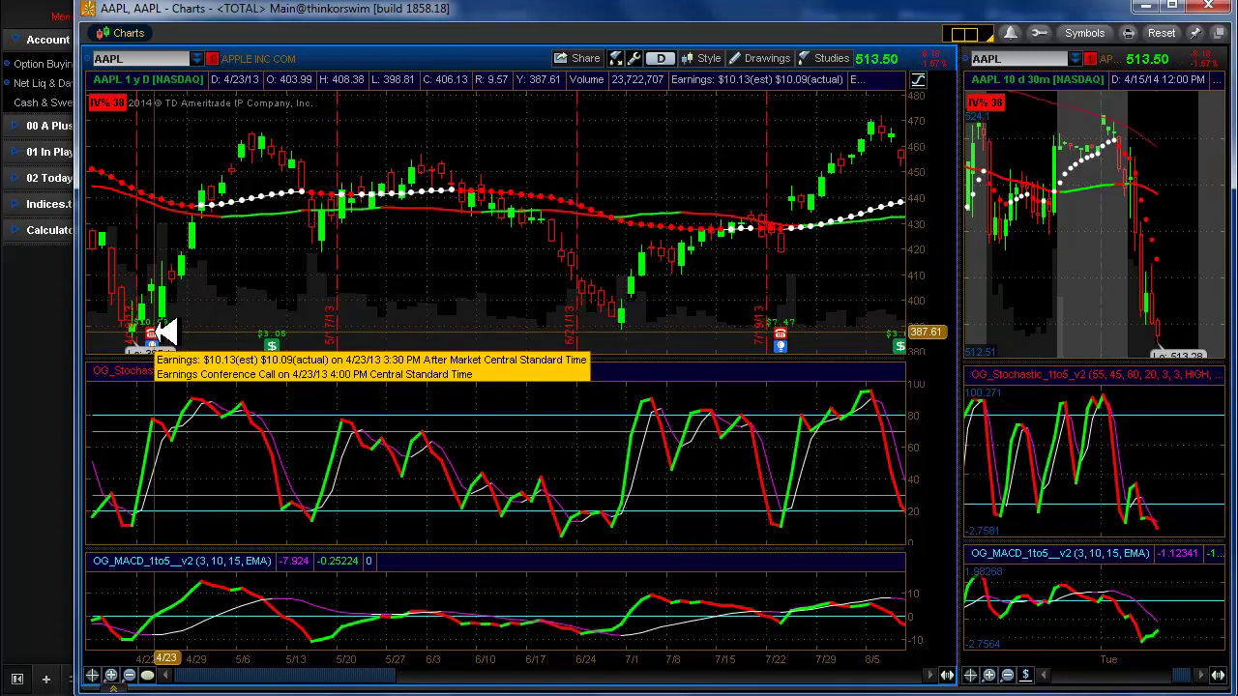
pyautogui.hotkey('alt', 'Tab')
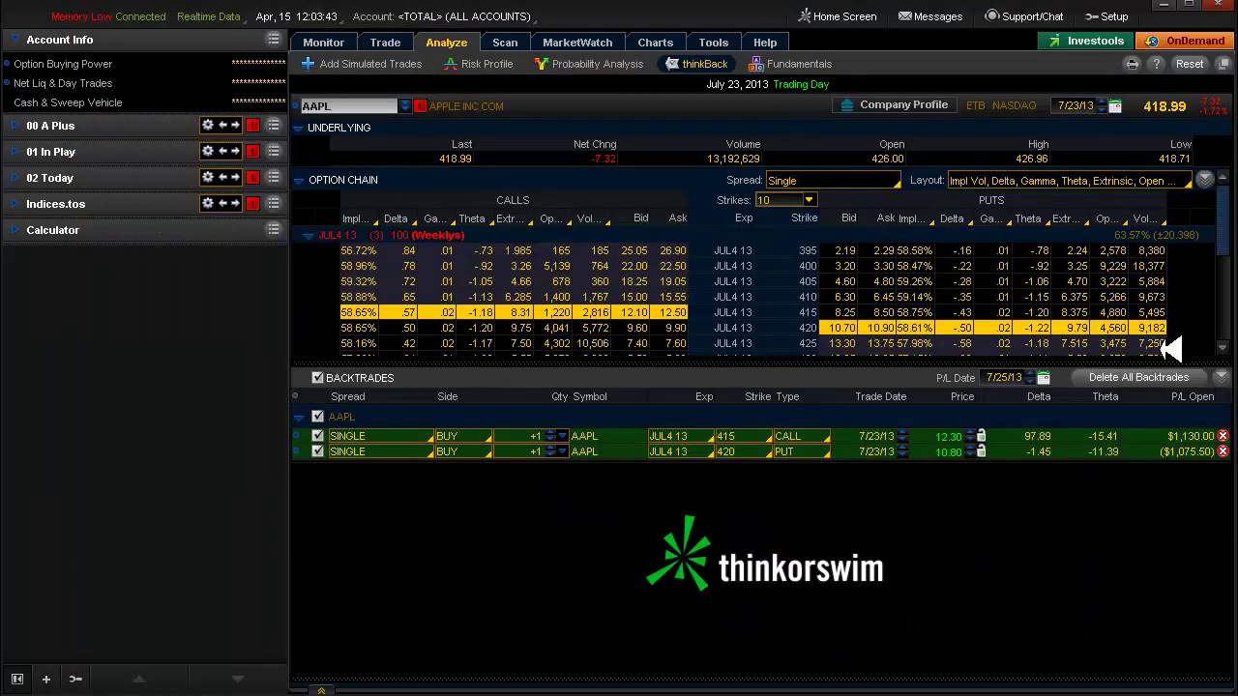
# - Delete the July backtrades and set the thinkBack trade date to April 23, 2013
pyautogui.click(1167, 378)
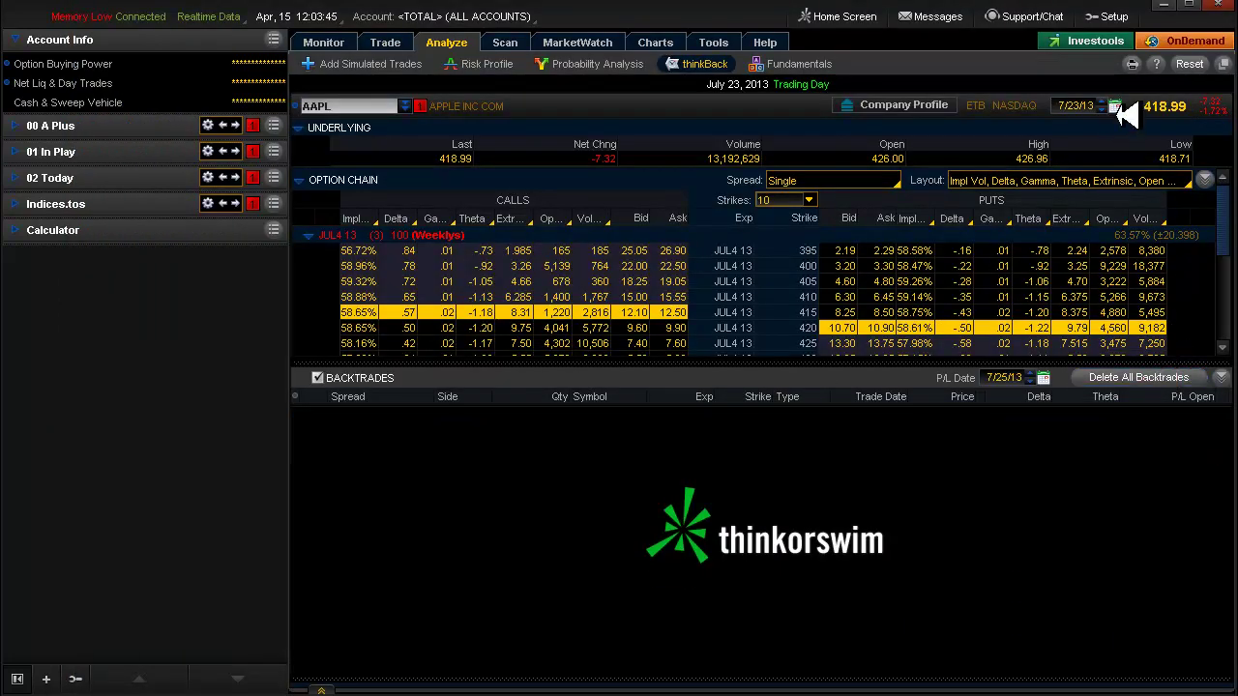
pyautogui.click(1117, 107)
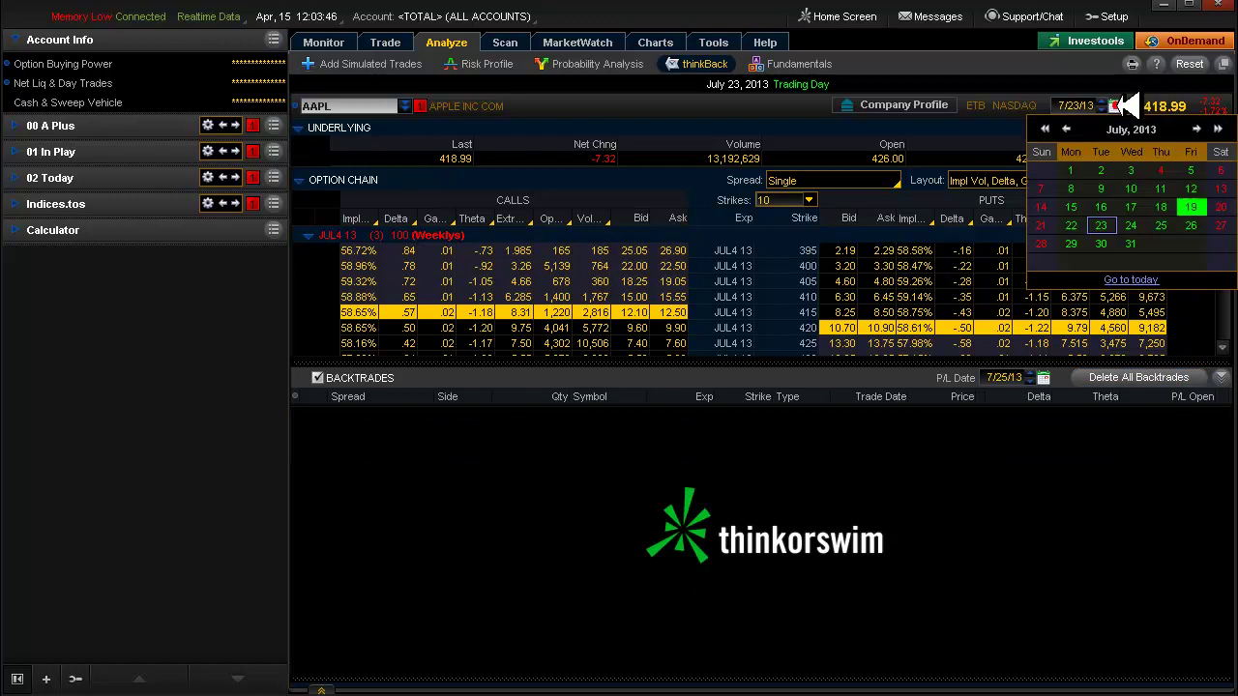
pyautogui.click(1070, 129)
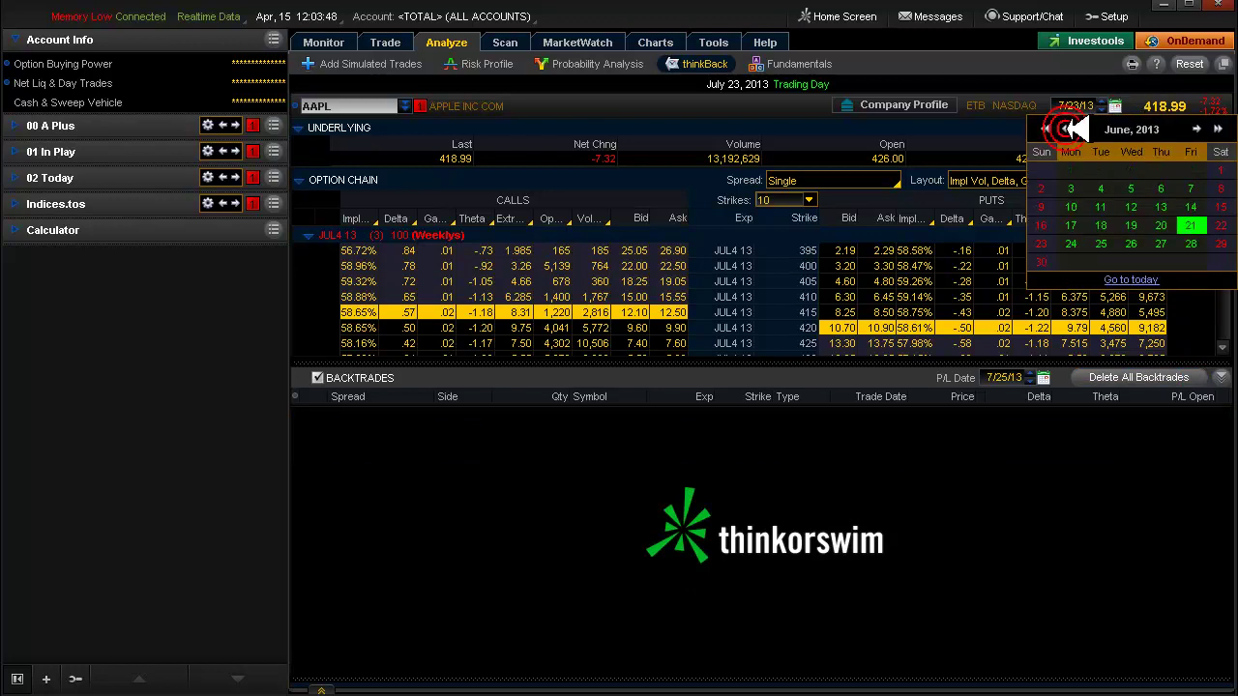
pyautogui.click(1069, 129)
pyautogui.click(1069, 129)
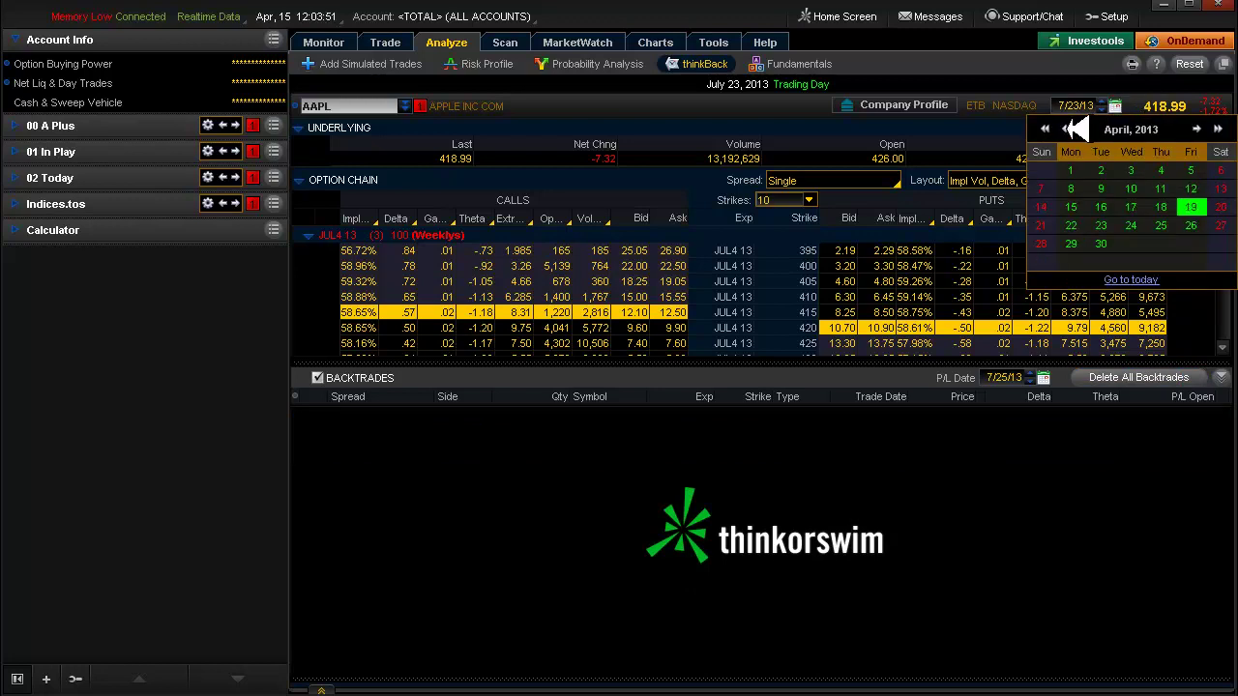
pyautogui.click(1097, 228)
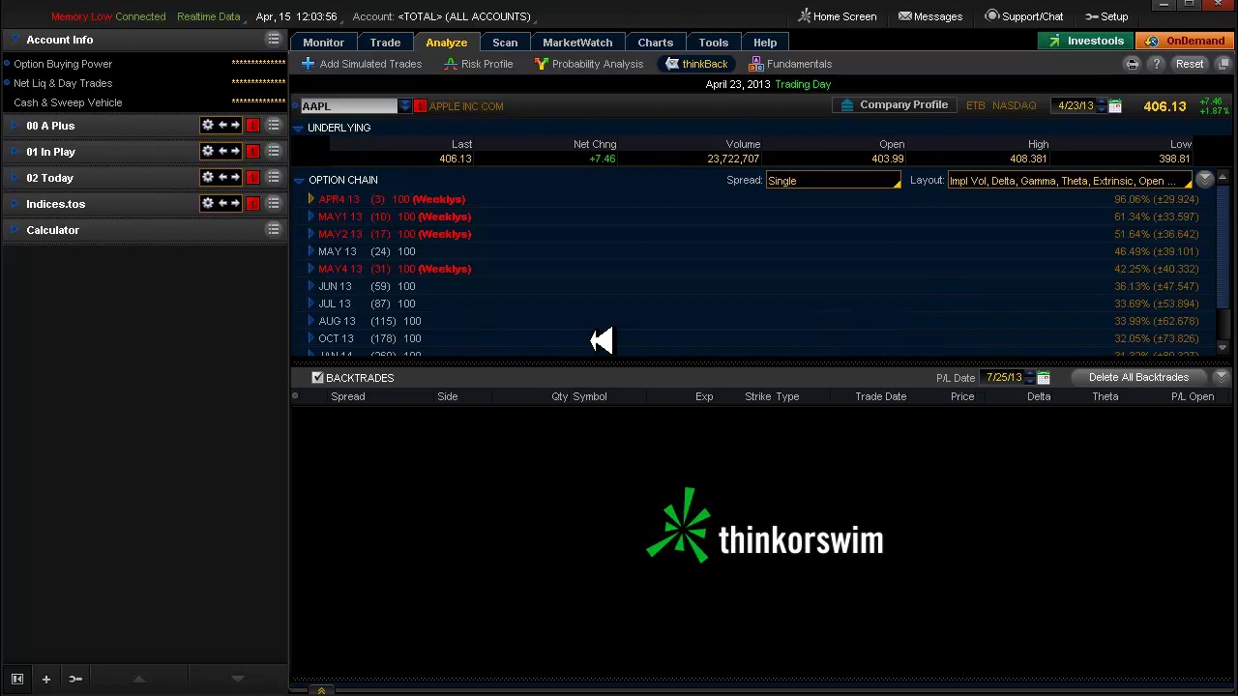
# - Expand the APR4 13 strikes, try a 410 put backtrade, then delete all backtrades
pyautogui.click(681, 311)
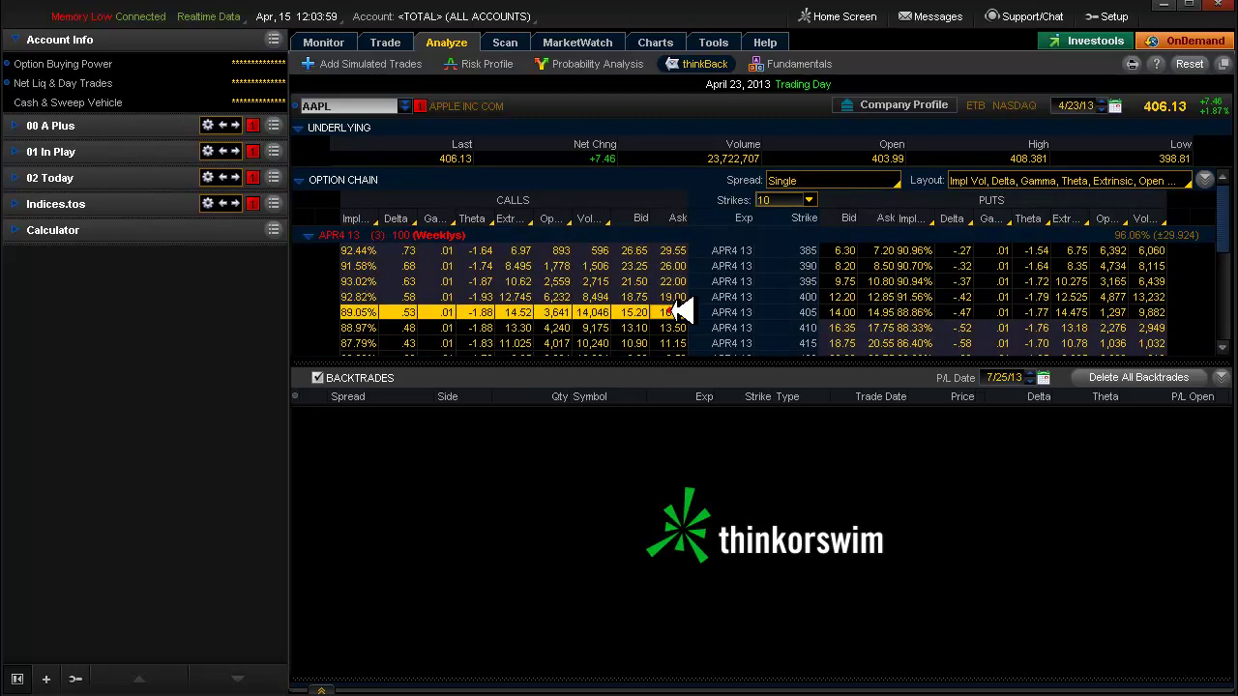
pyautogui.click(890, 327)
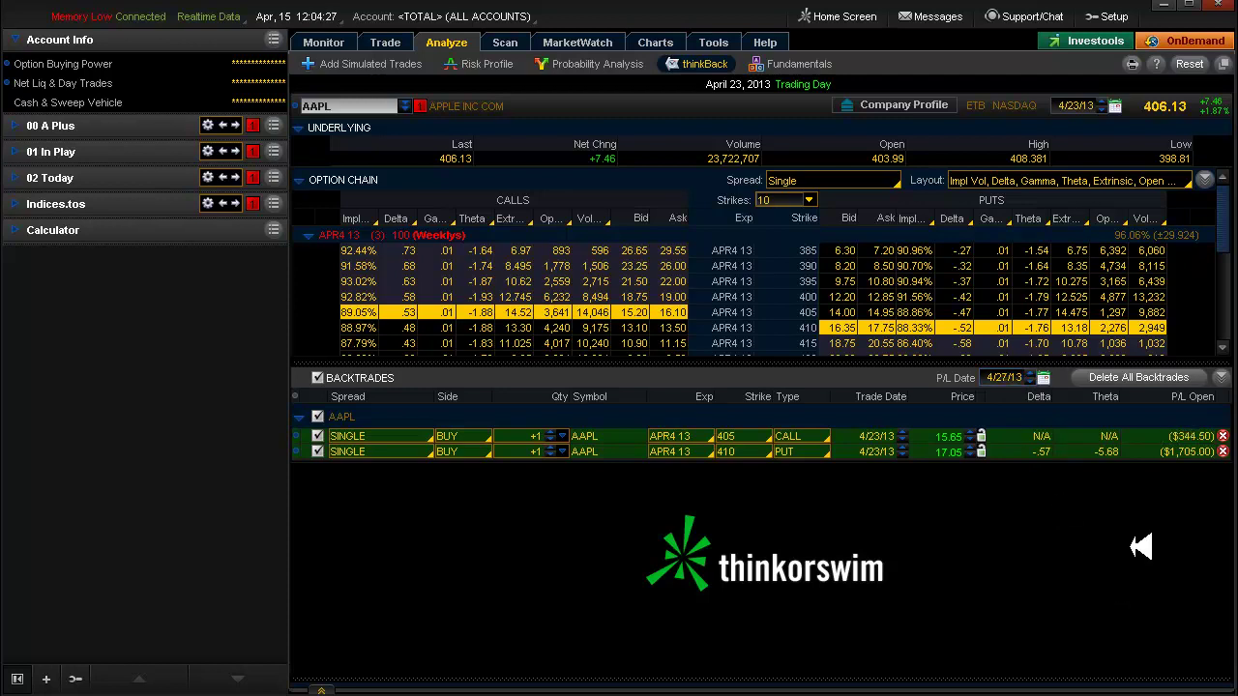
pyautogui.click(1151, 377)
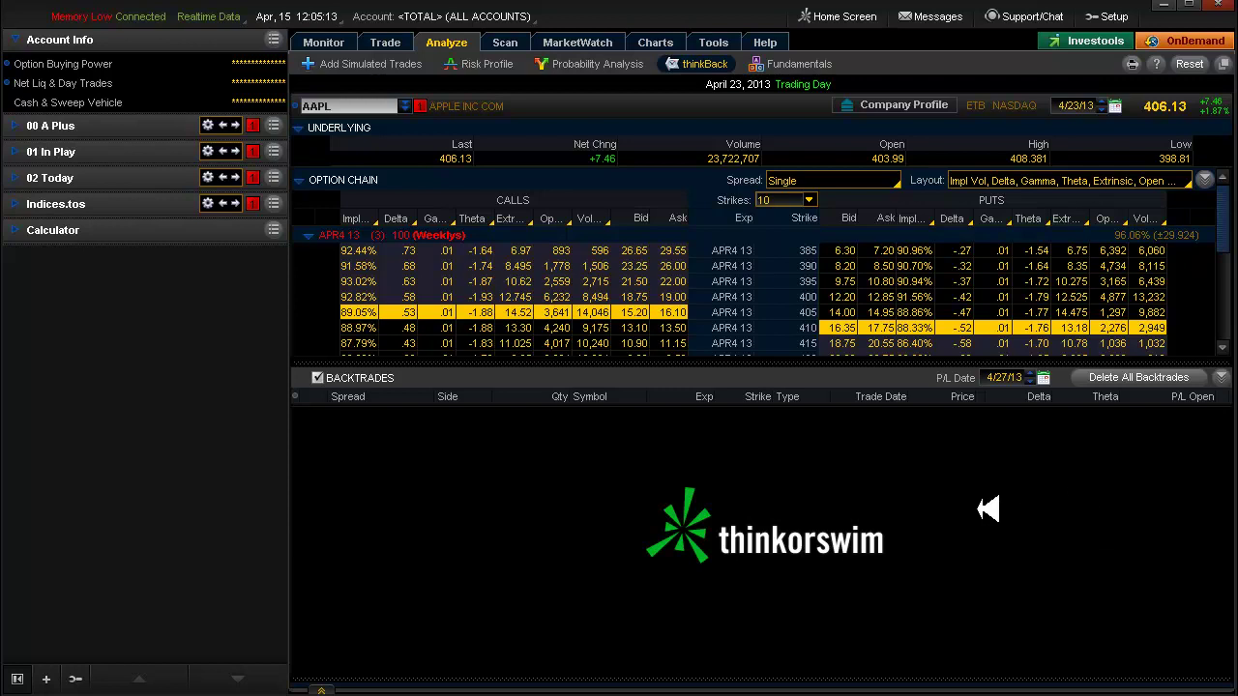
# - Backtrade buying the APR4 13 405 straddle, check its P/L on 4/24/13, then delete it
pyautogui.rightClick(673, 314)
pyautogui.moveTo(703, 321)
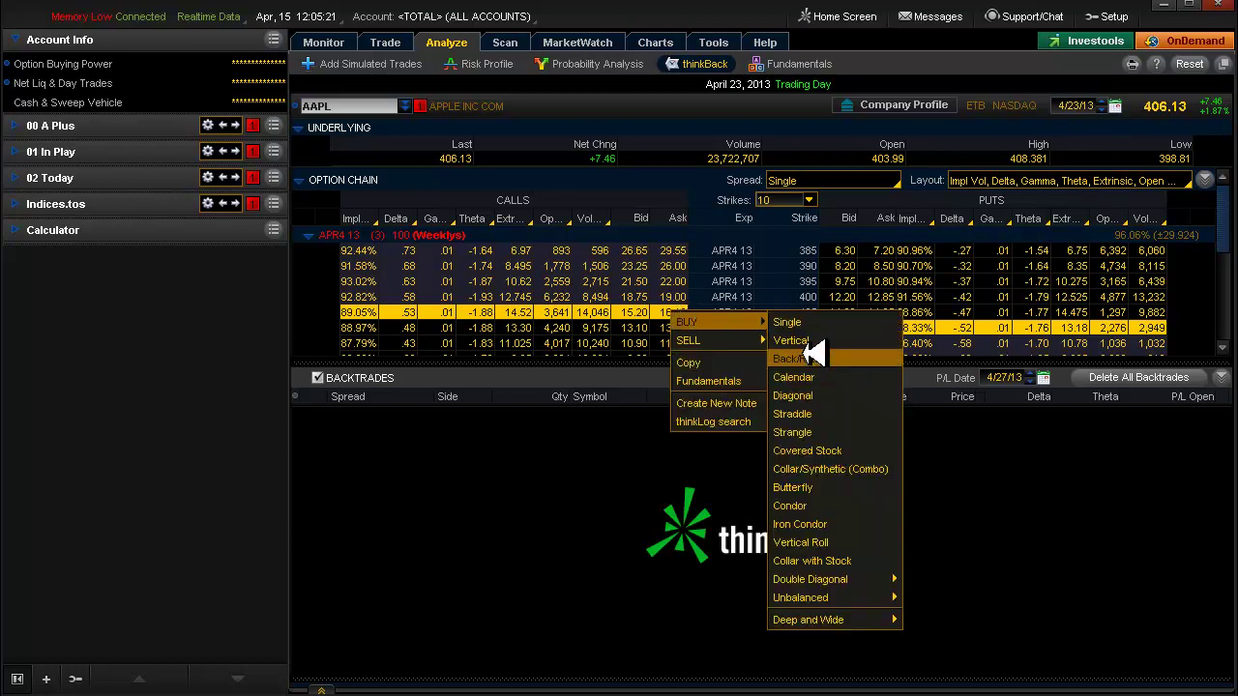
pyautogui.click(817, 413)
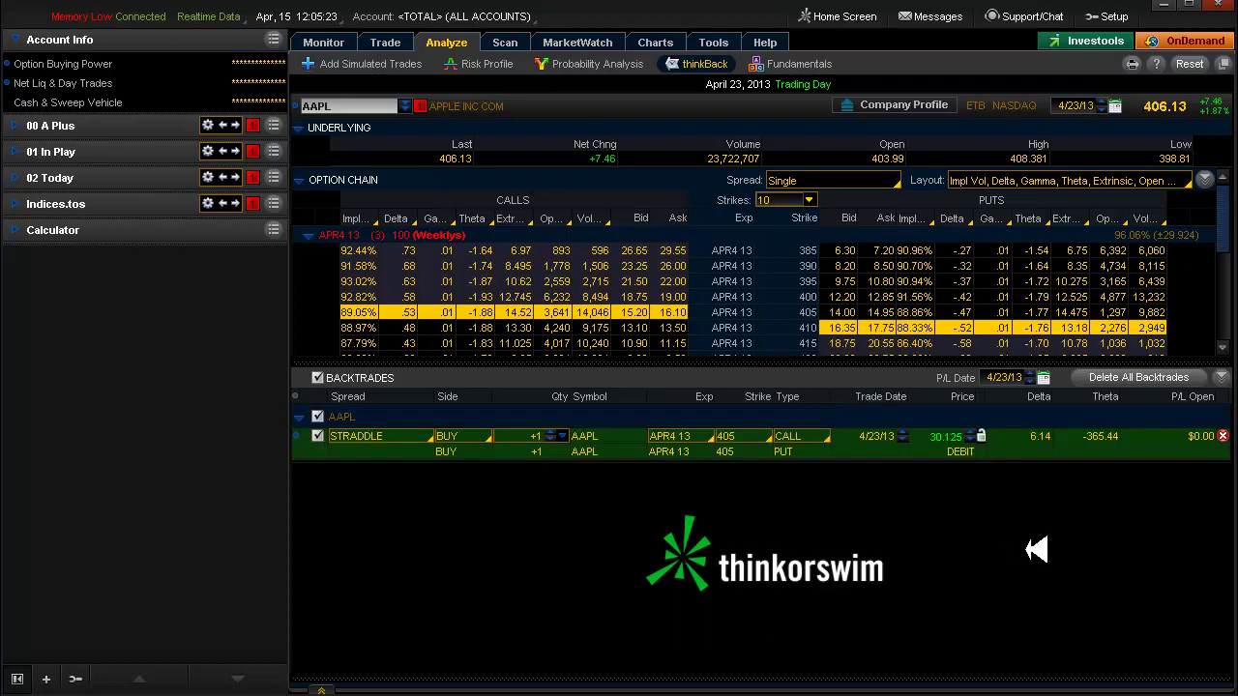
pyautogui.click(1031, 374)
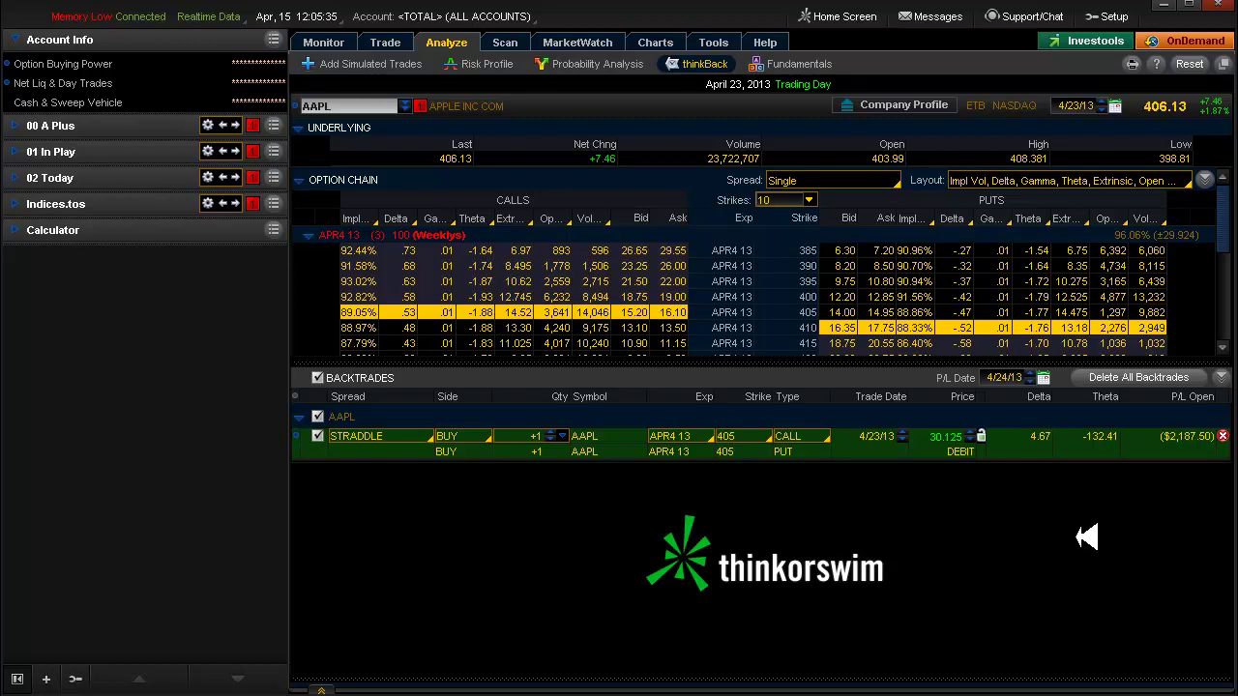
pyautogui.click(1222, 436)
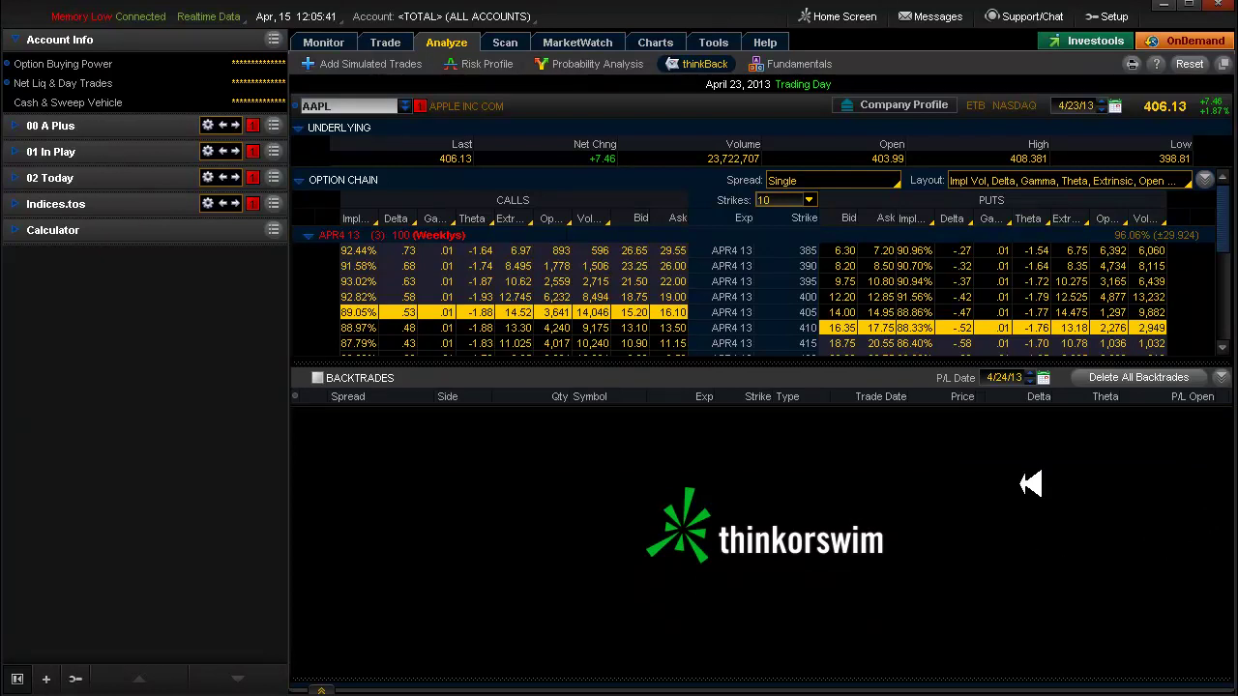
# - Re-enter the bought APR4 13 405 straddle backtrade at a 30.125 debit
pyautogui.rightClick(686, 313)
pyautogui.moveTo(769, 319)
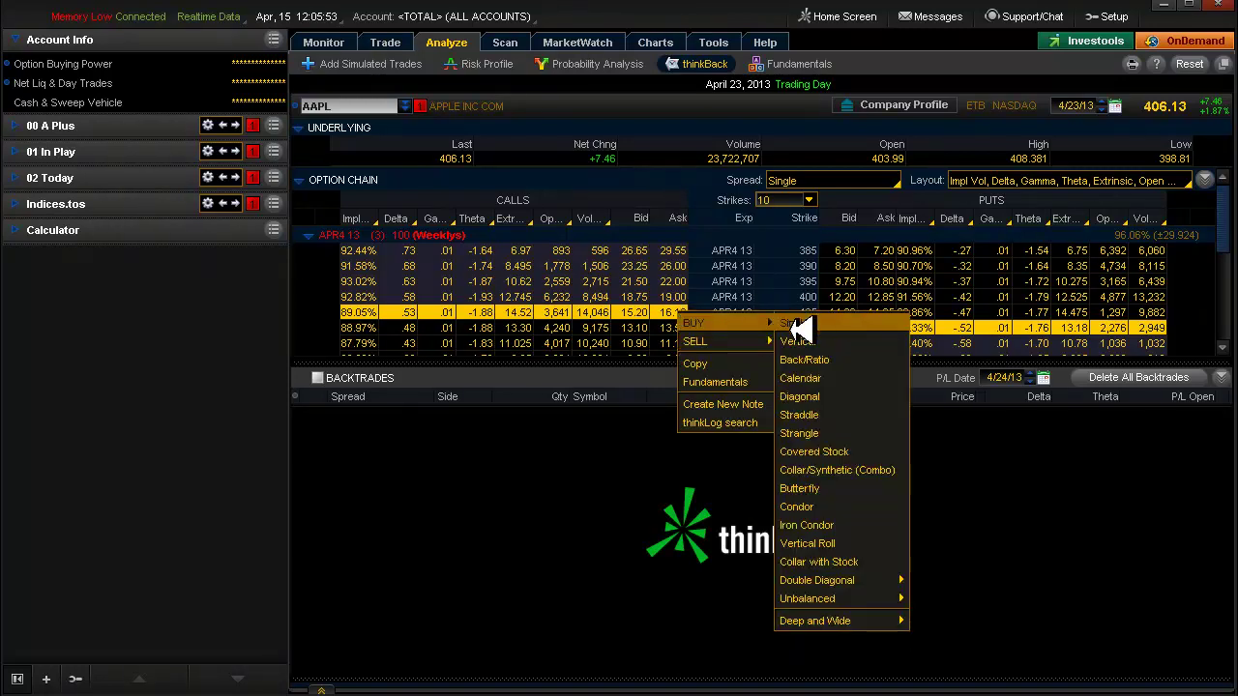
pyautogui.click(803, 415)
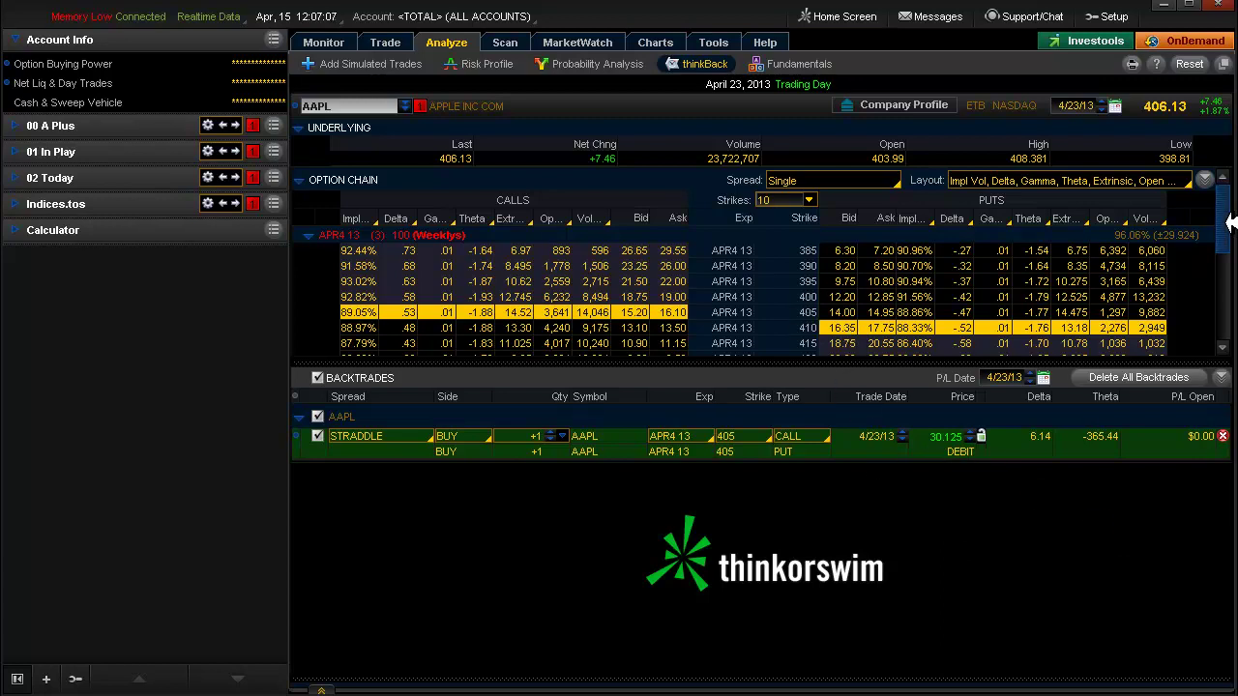
# - Add a 390 put calendar backtrade buying MAY1 13 over APR4 13, then duplicate it
pyautogui.scroll(-3, 1230, 224)
pyautogui.scroll(3, 1230, 225)
pyautogui.rightClick(883, 266)
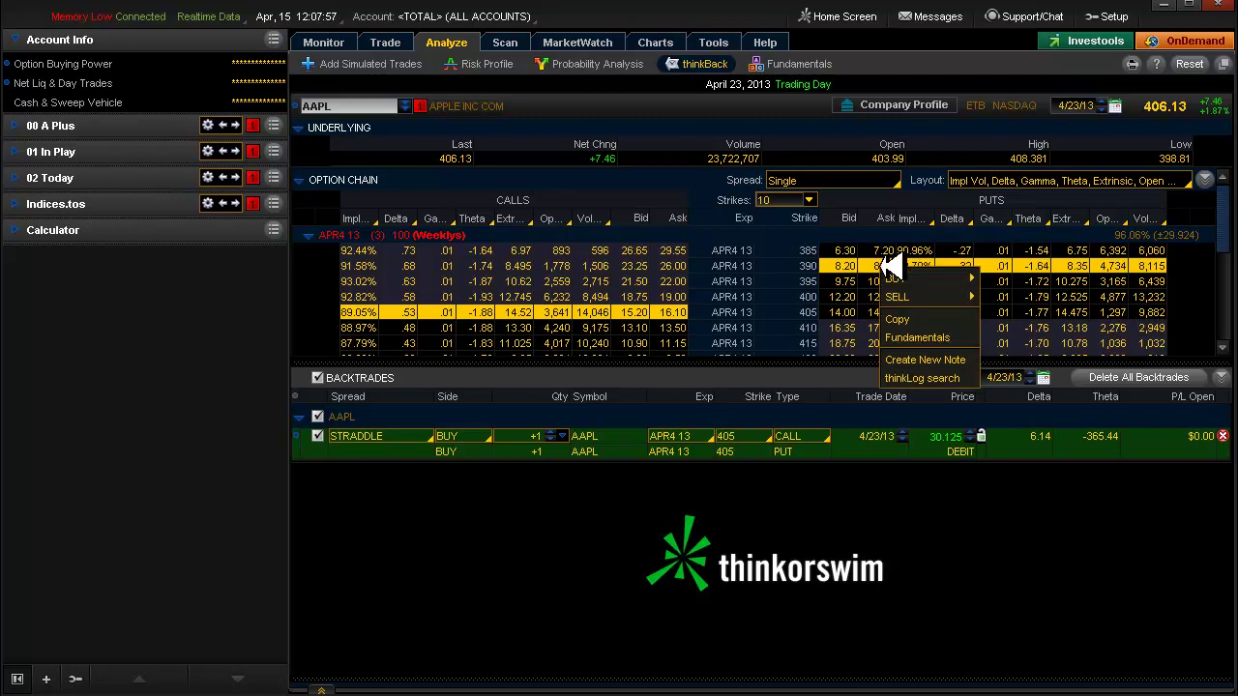
pyautogui.moveTo(909, 279)
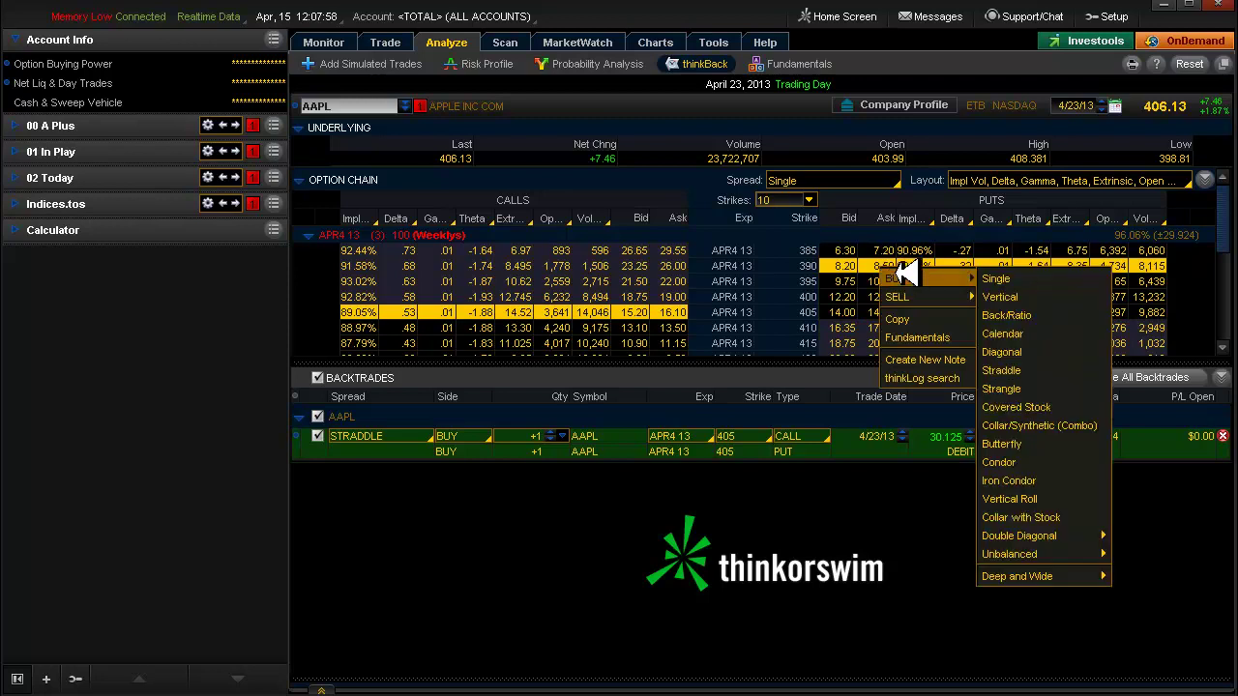
pyautogui.click(998, 332)
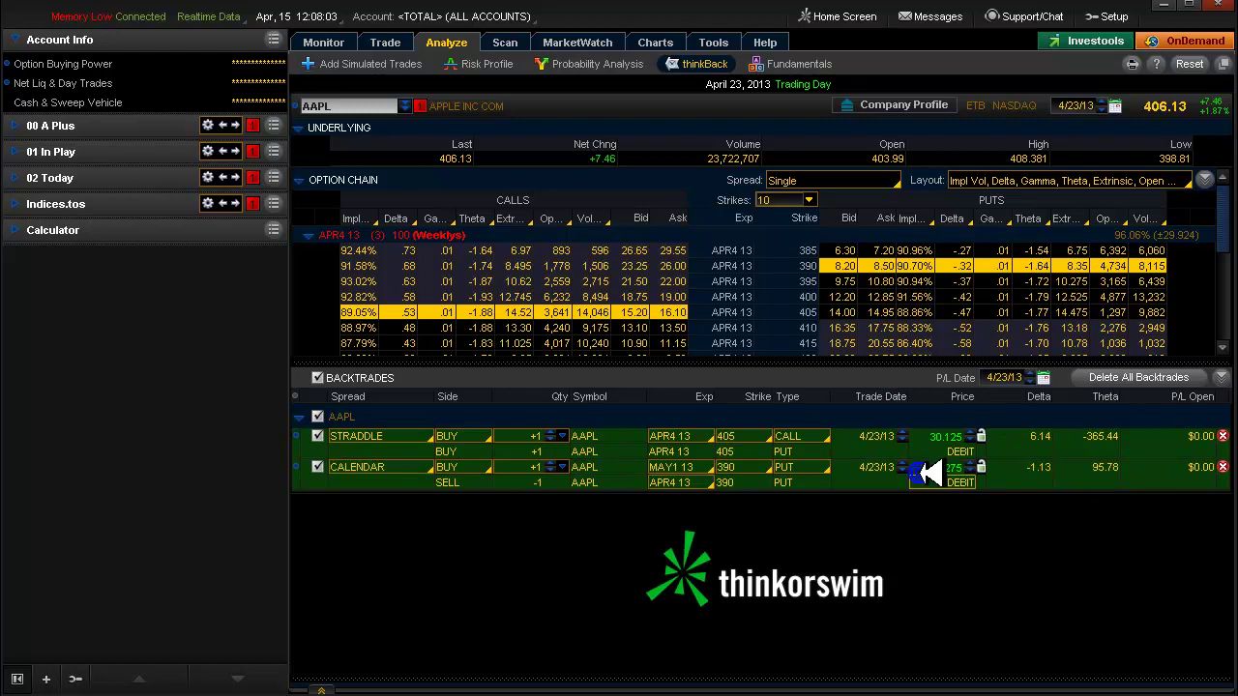
pyautogui.rightClick(1013, 469)
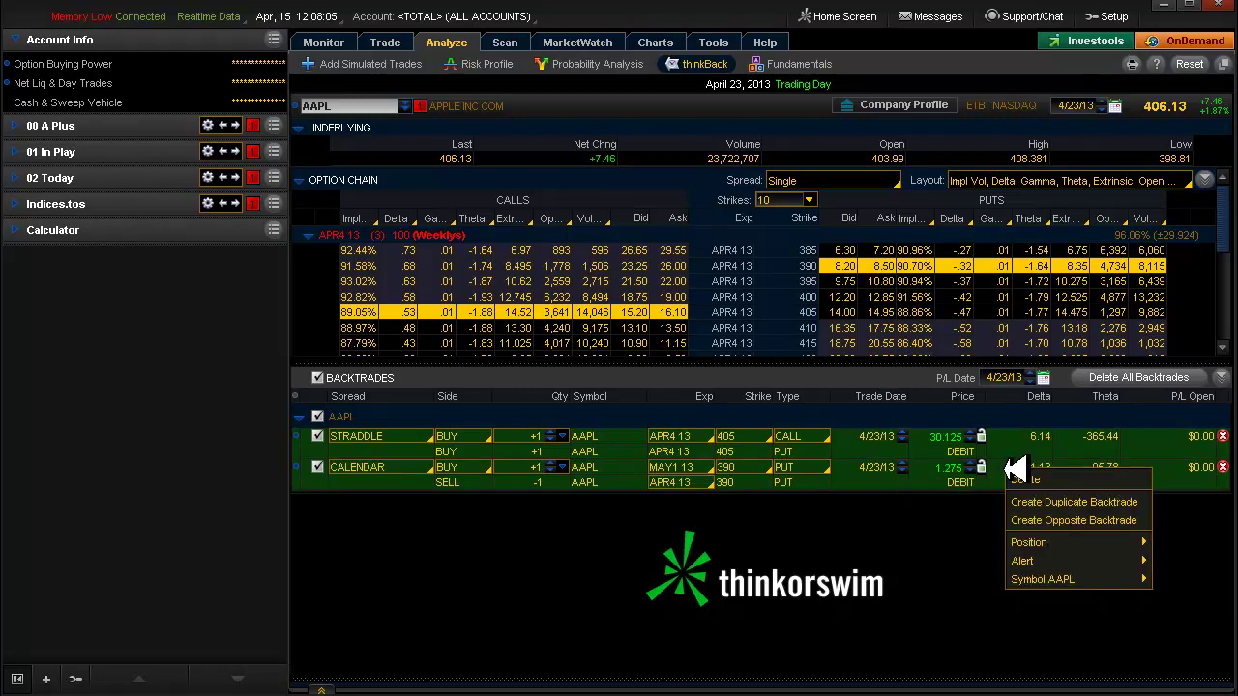
pyautogui.click(1051, 501)
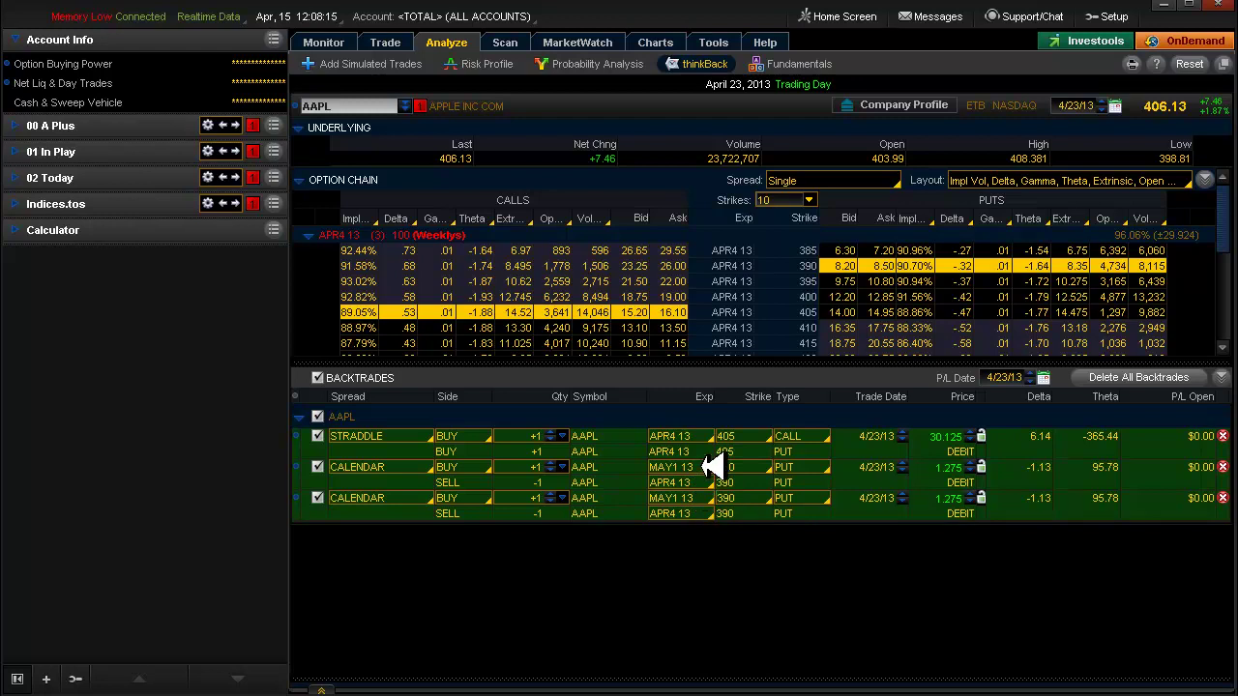
# - Move the duplicate calendar's long leg to JUN 13 and set the P/L date to 4/24/13
pyautogui.click(709, 497)
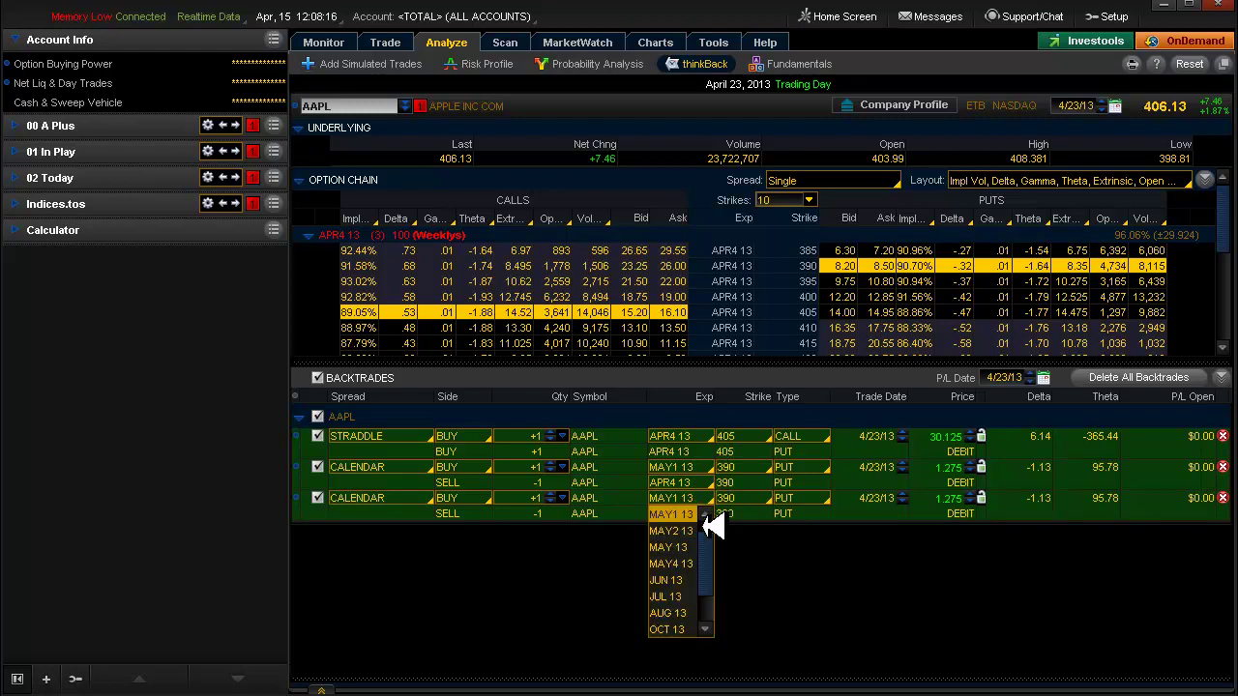
pyautogui.click(667, 580)
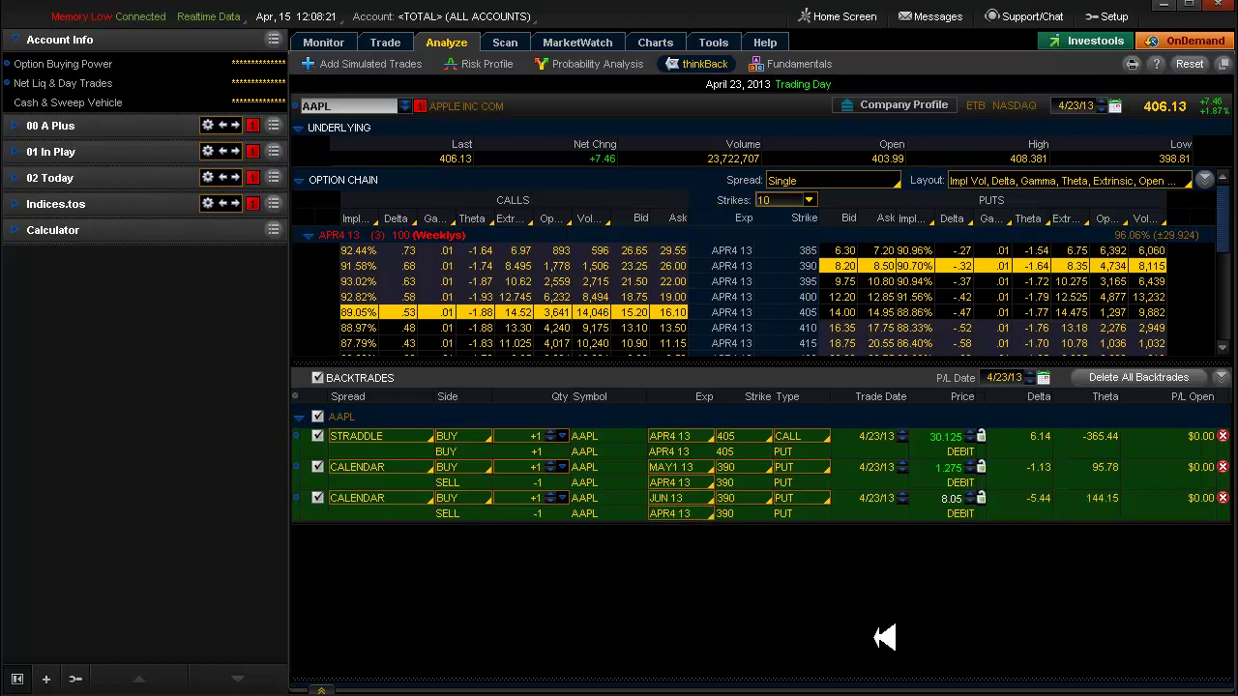
pyautogui.click(1032, 373)
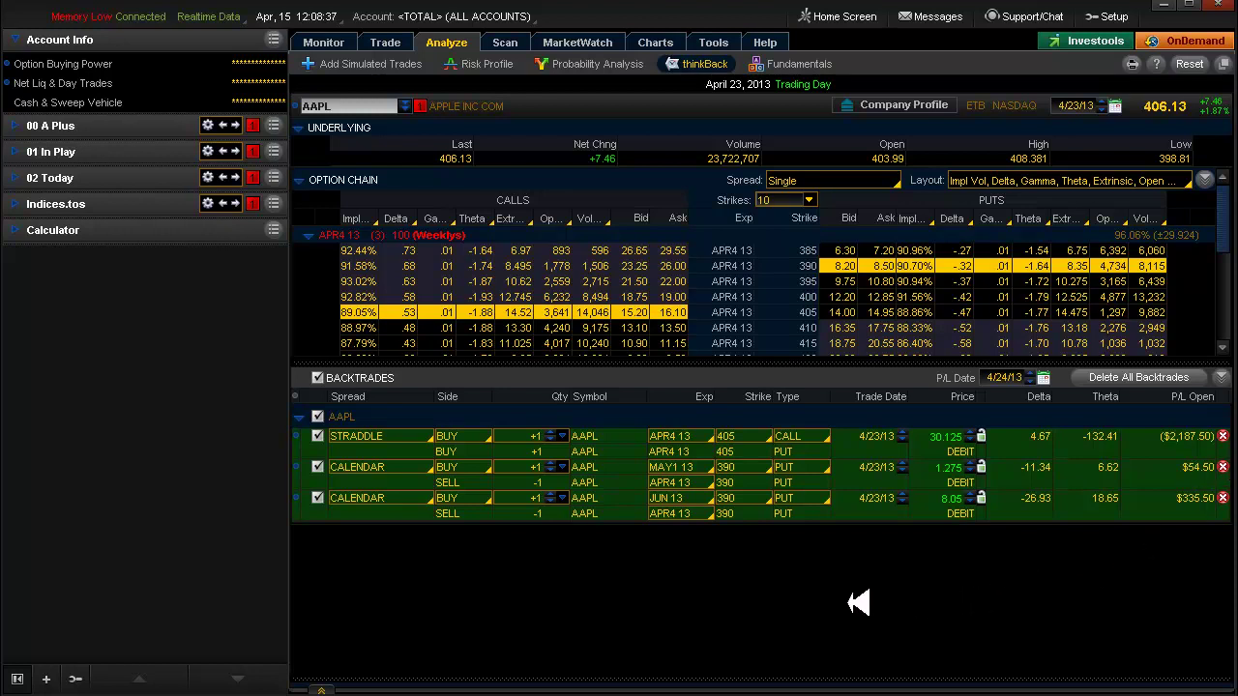
# - Switch to the detached AAPL Charts window using Alt+Tab
pyautogui.hotkey('alt', 'Tab')
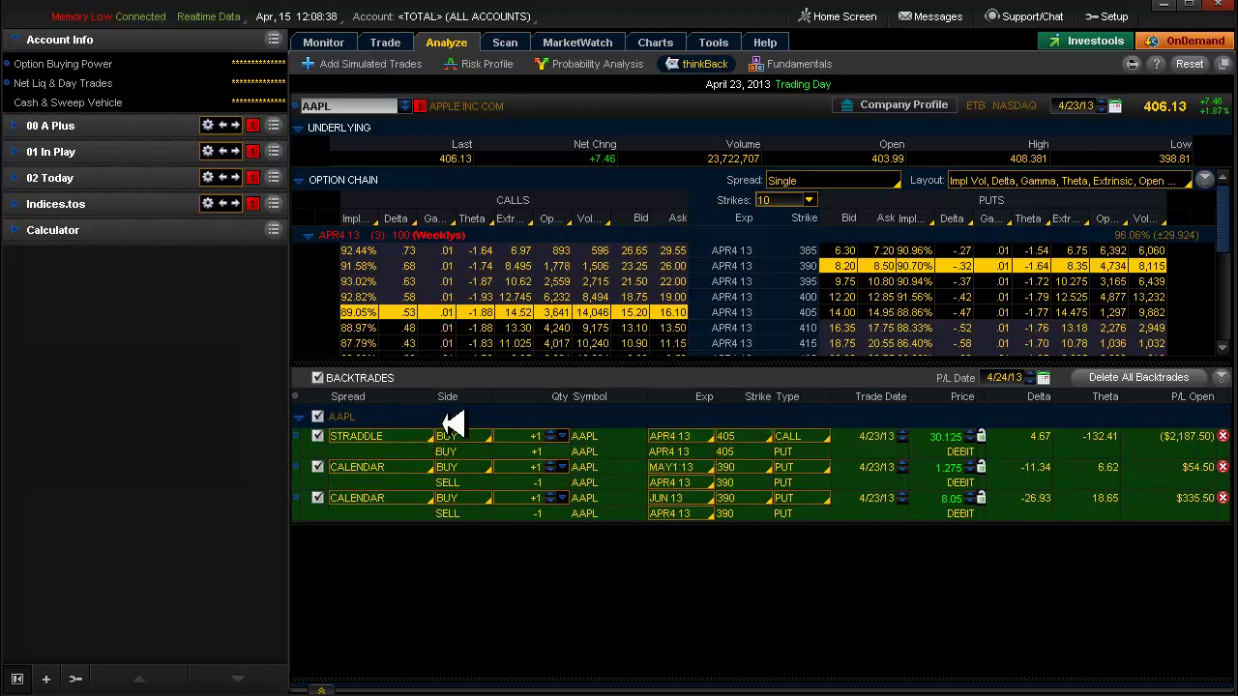
pyautogui.hotkey('alt', 'Tab')
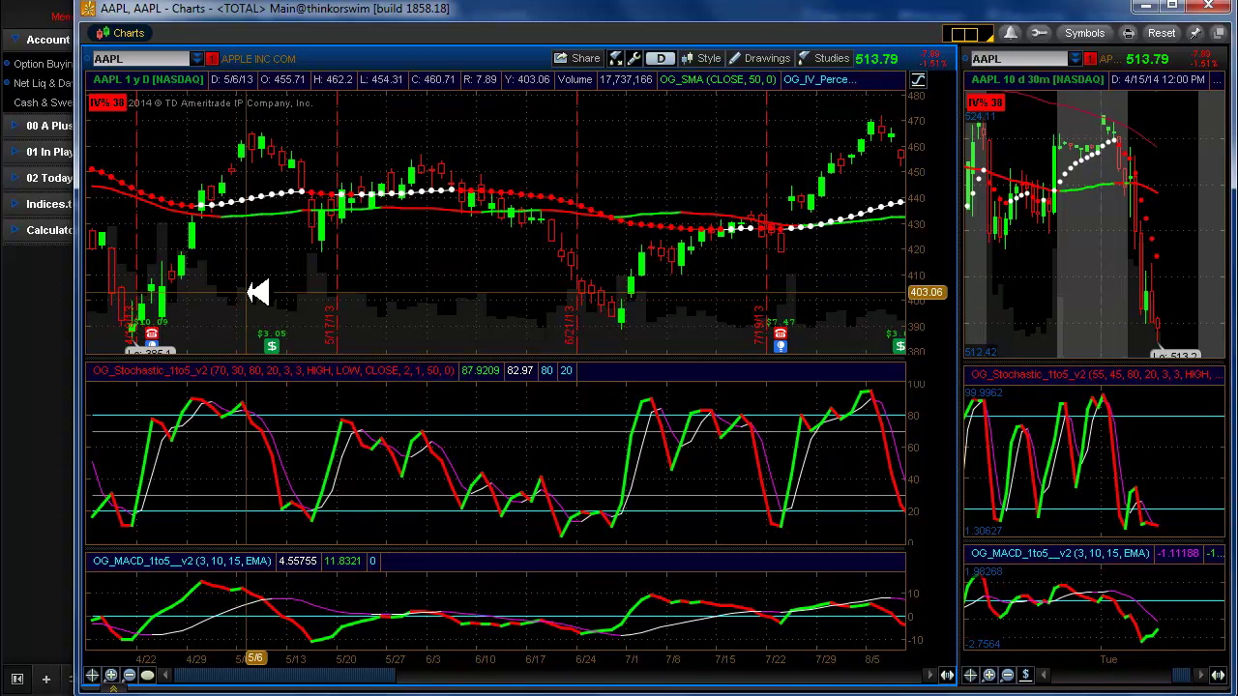
# - Alternate between the AAPL chart and thinkBack, ending on thinkBack dated April 24, 2013
pyautogui.hotkey('alt', 'Tab')
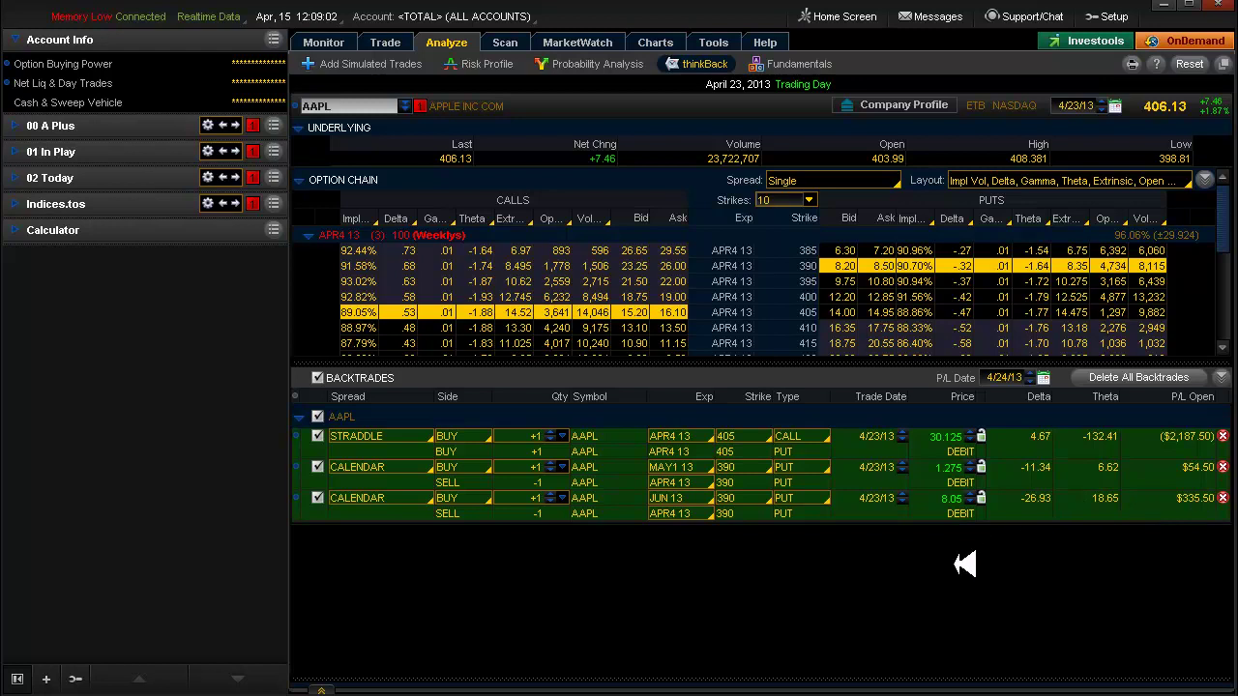
pyautogui.hotkey('alt', 'Tab')
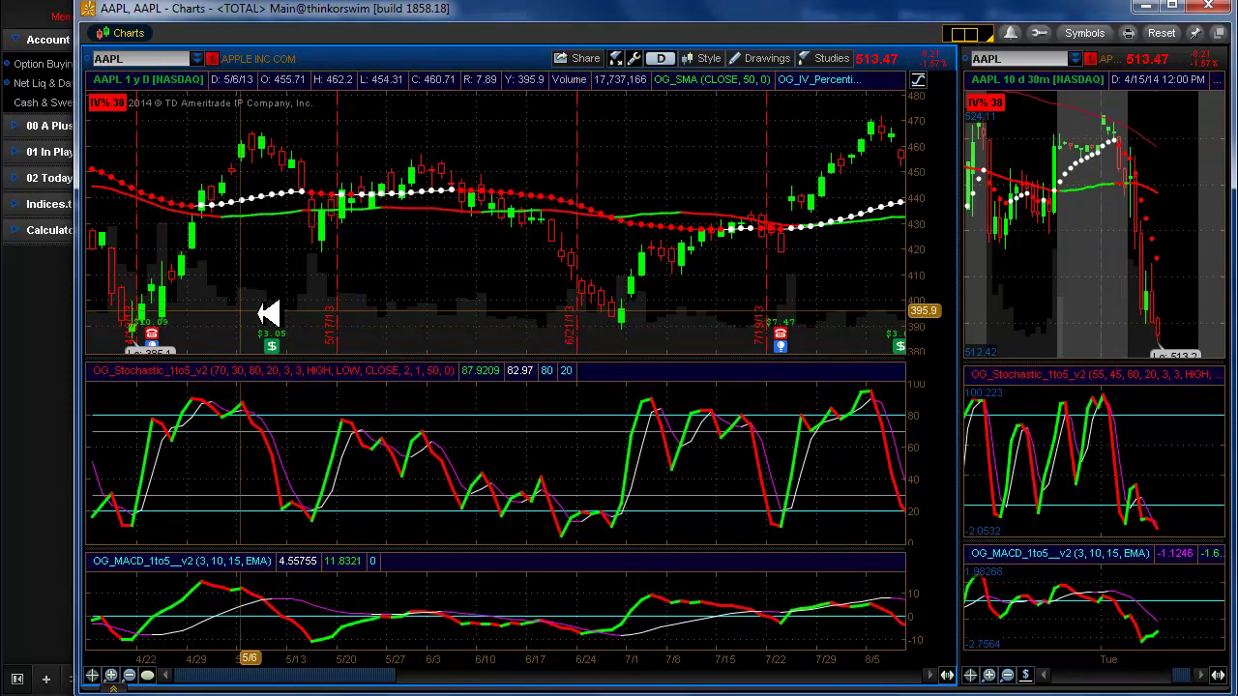
pyautogui.hotkey('alt', 'Tab')
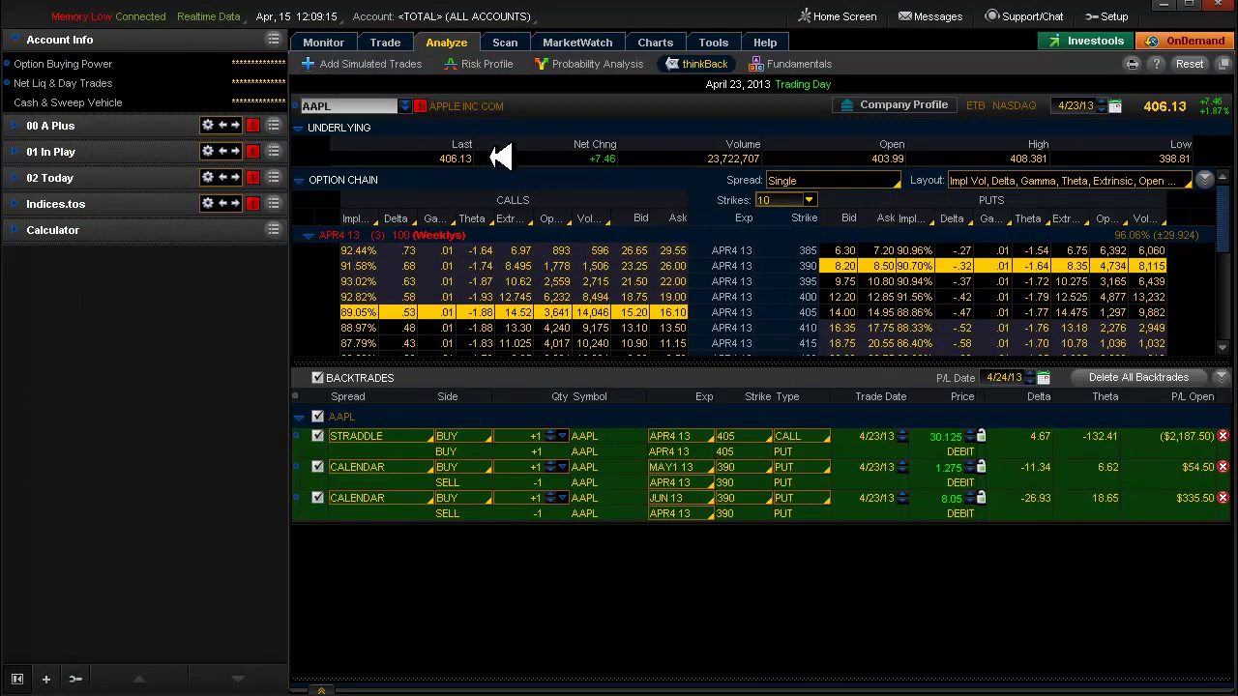
pyautogui.hotkey('alt', 'Tab')
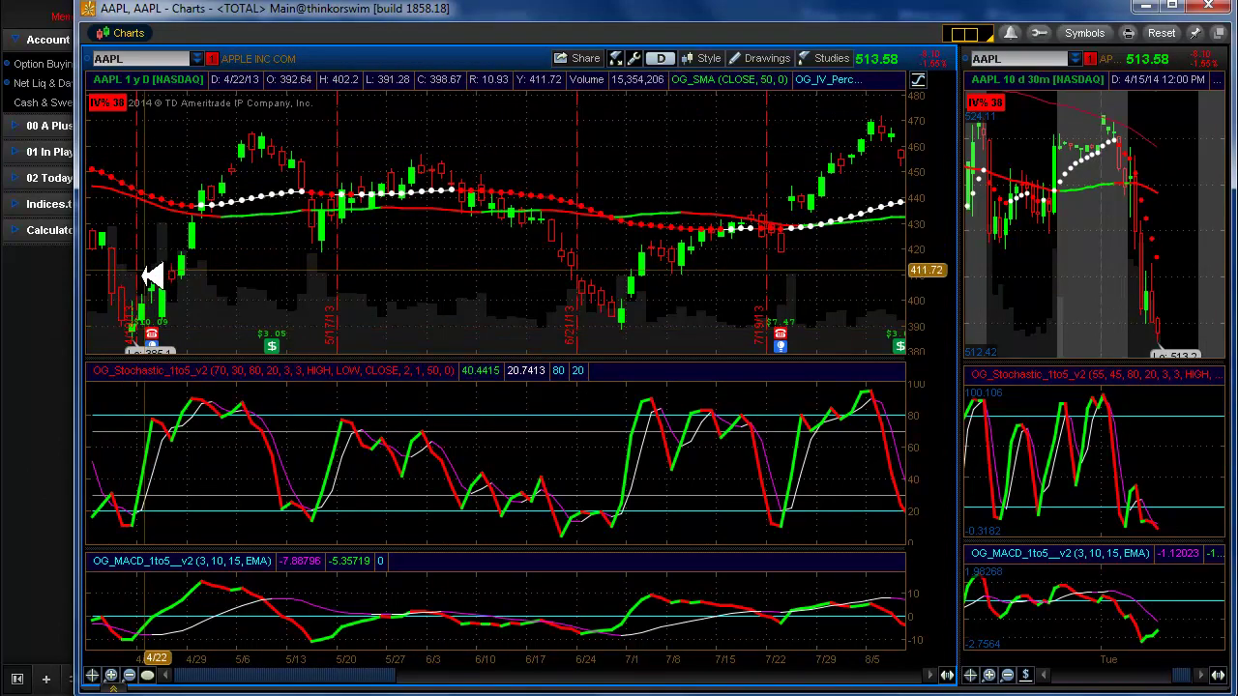
pyautogui.hotkey('alt', 'Tab')
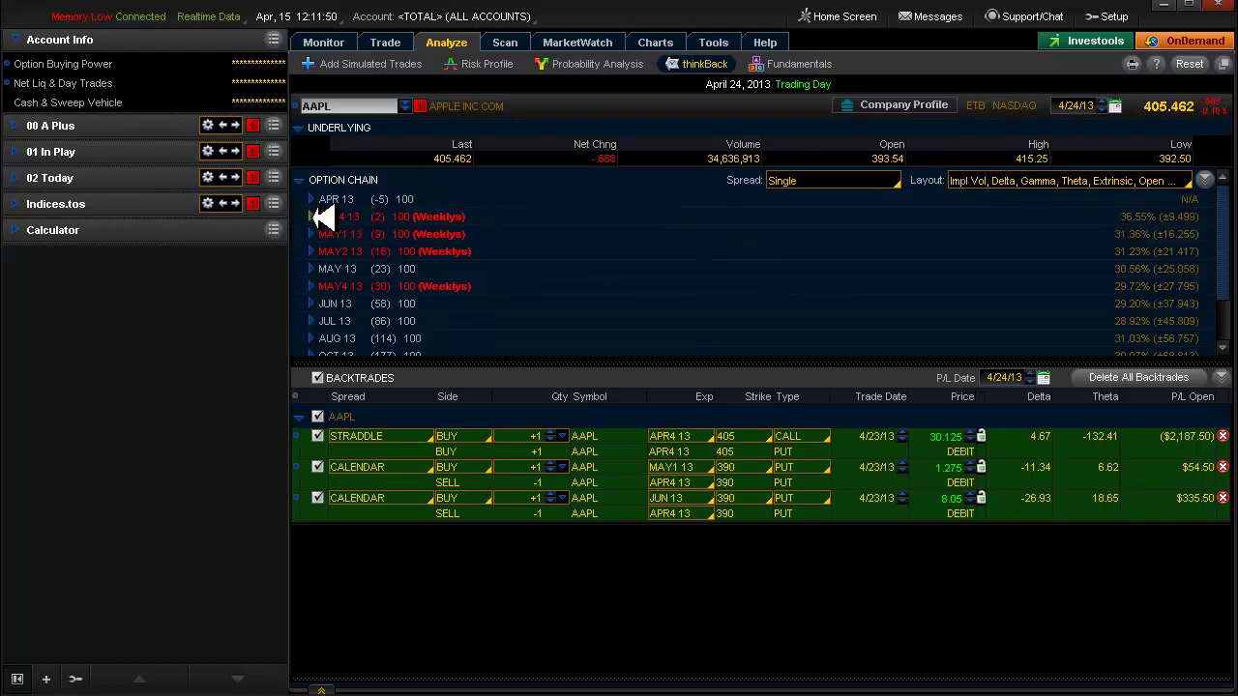
pyautogui.click(310, 217)
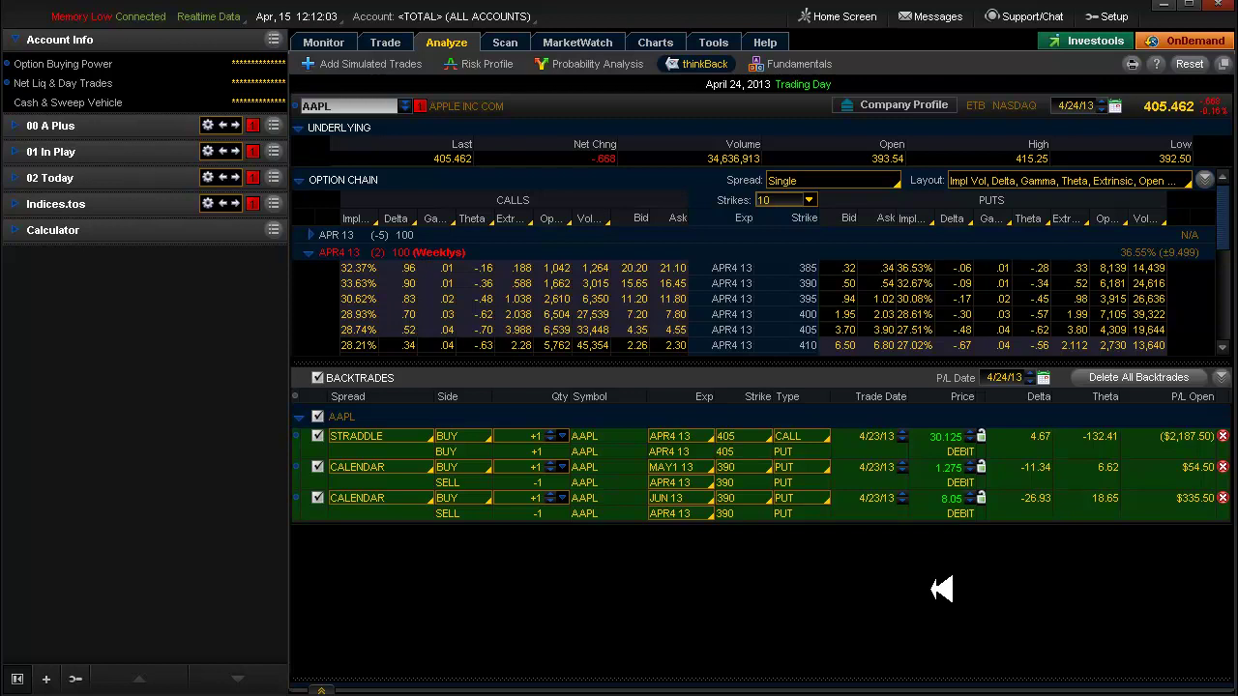
pyautogui.click(1107, 106)
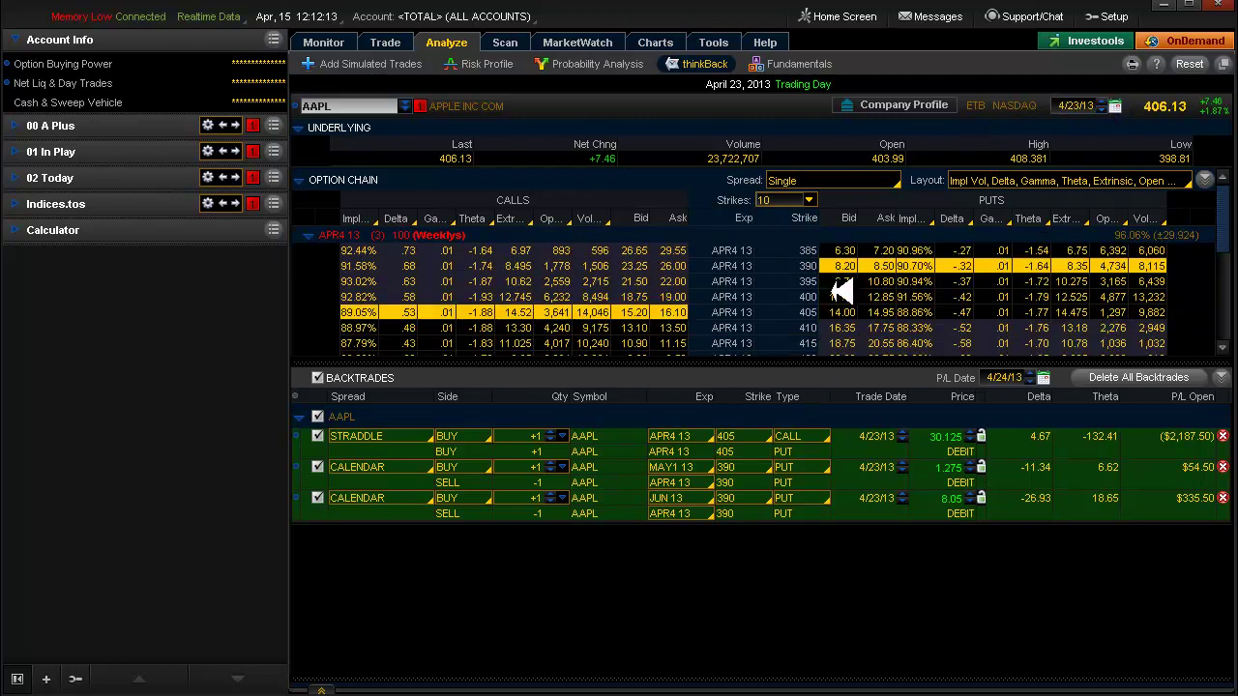
pyautogui.click(1103, 101)
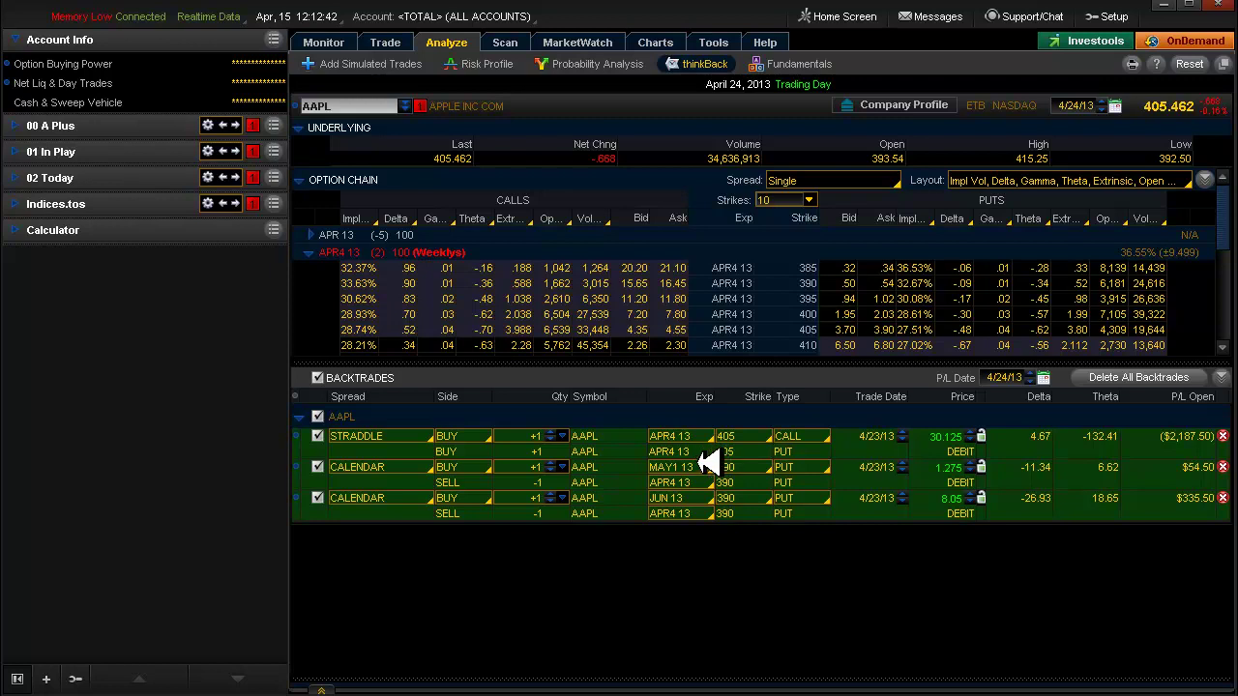
pyautogui.click(314, 252)
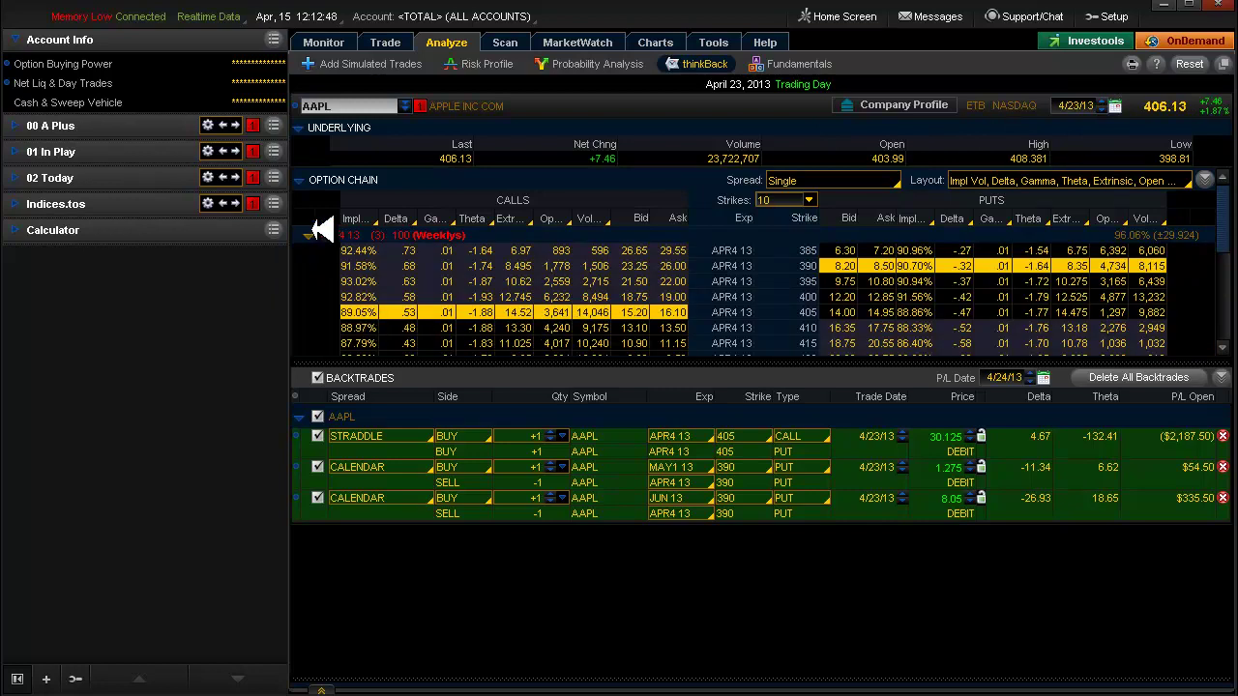
pyautogui.click(314, 235)
pyautogui.click(312, 252)
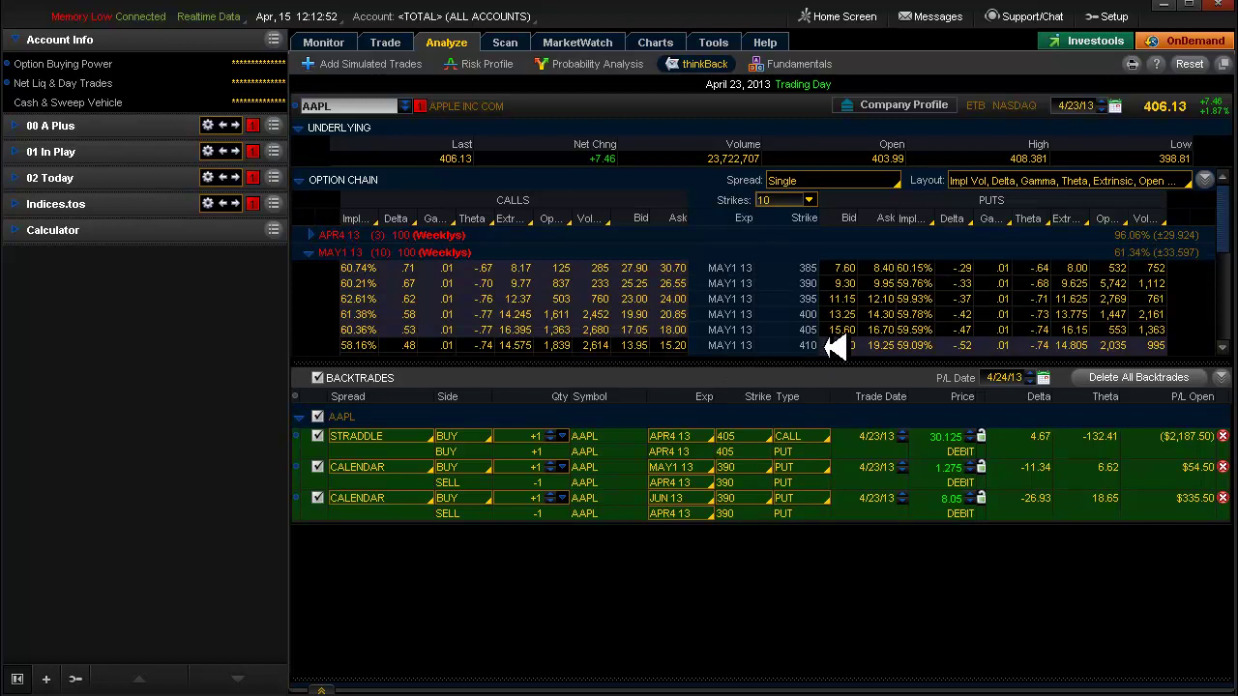
pyautogui.click(1103, 101)
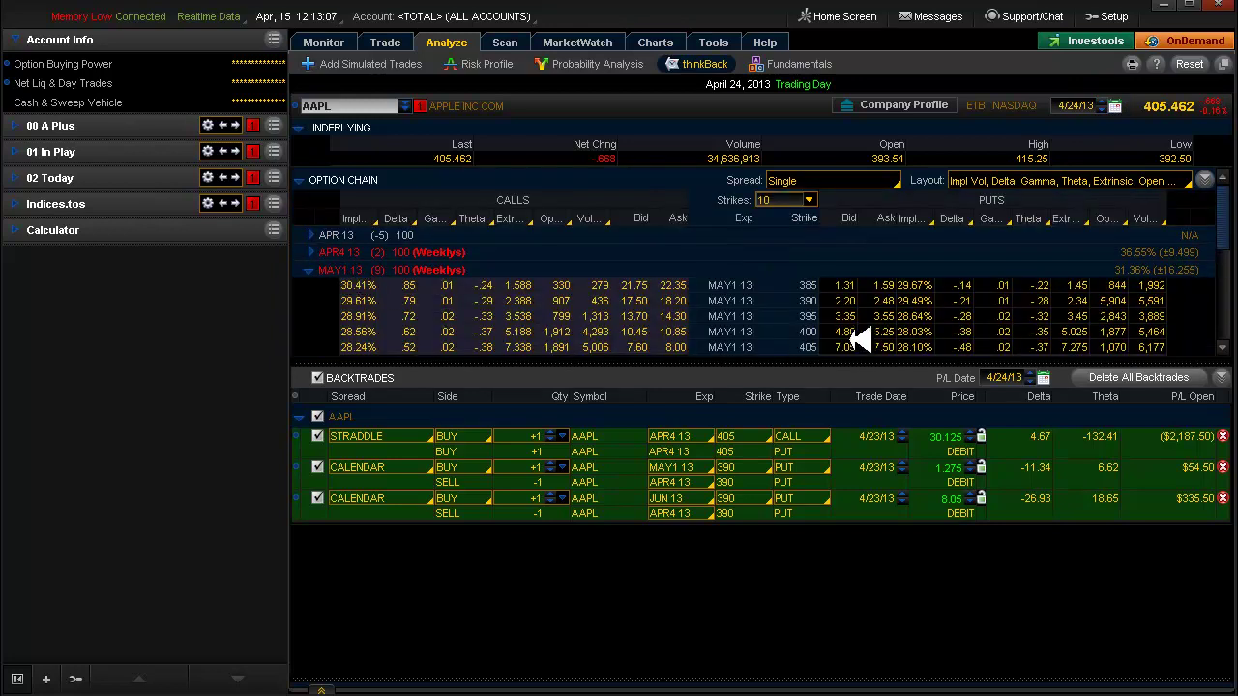
pyautogui.rightClick(911, 305)
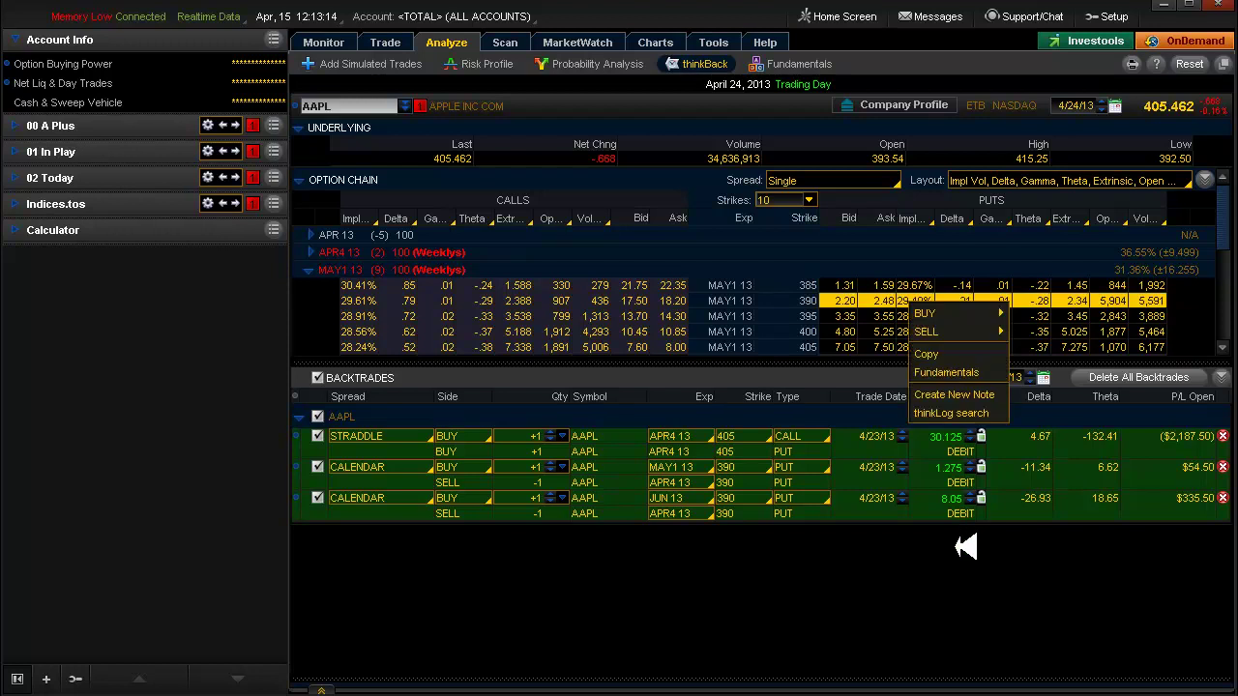
pyautogui.click(860, 664)
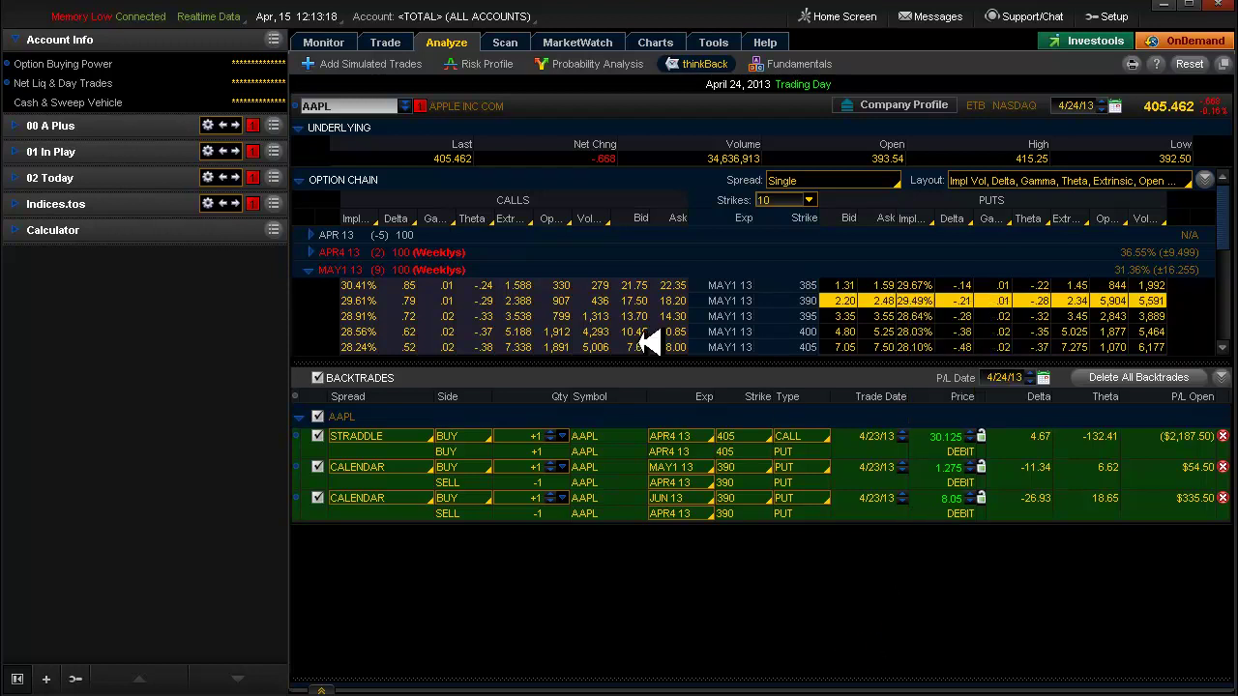
pyautogui.click(312, 270)
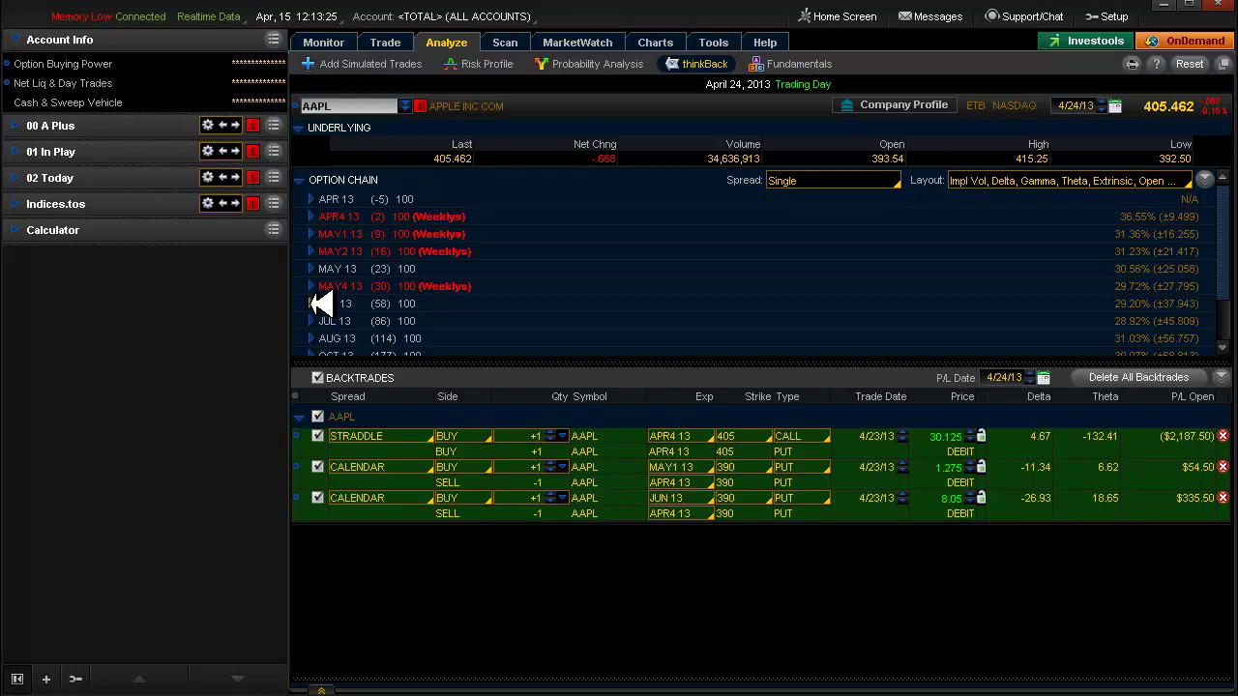
# - Expand the JUN 13 series and compare its strikes on 4/23/13 and 4/24/13, ending on April 23
pyautogui.click(311, 304)
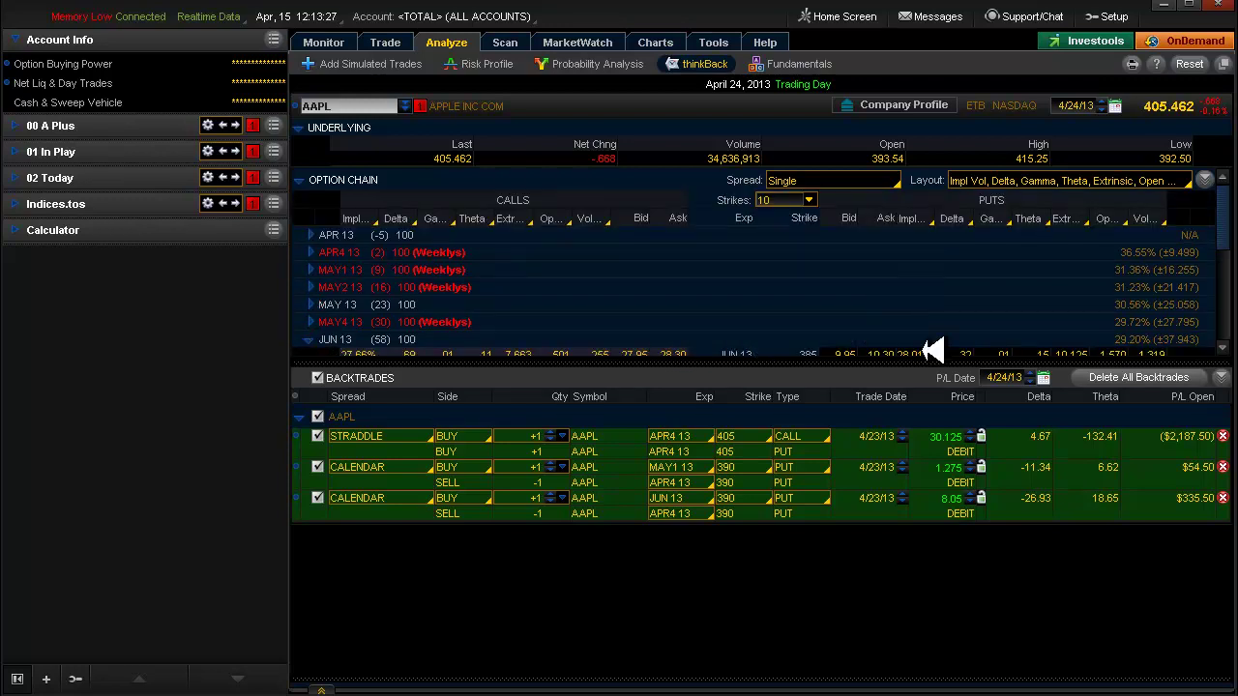
pyautogui.scroll(-2, 1217, 211)
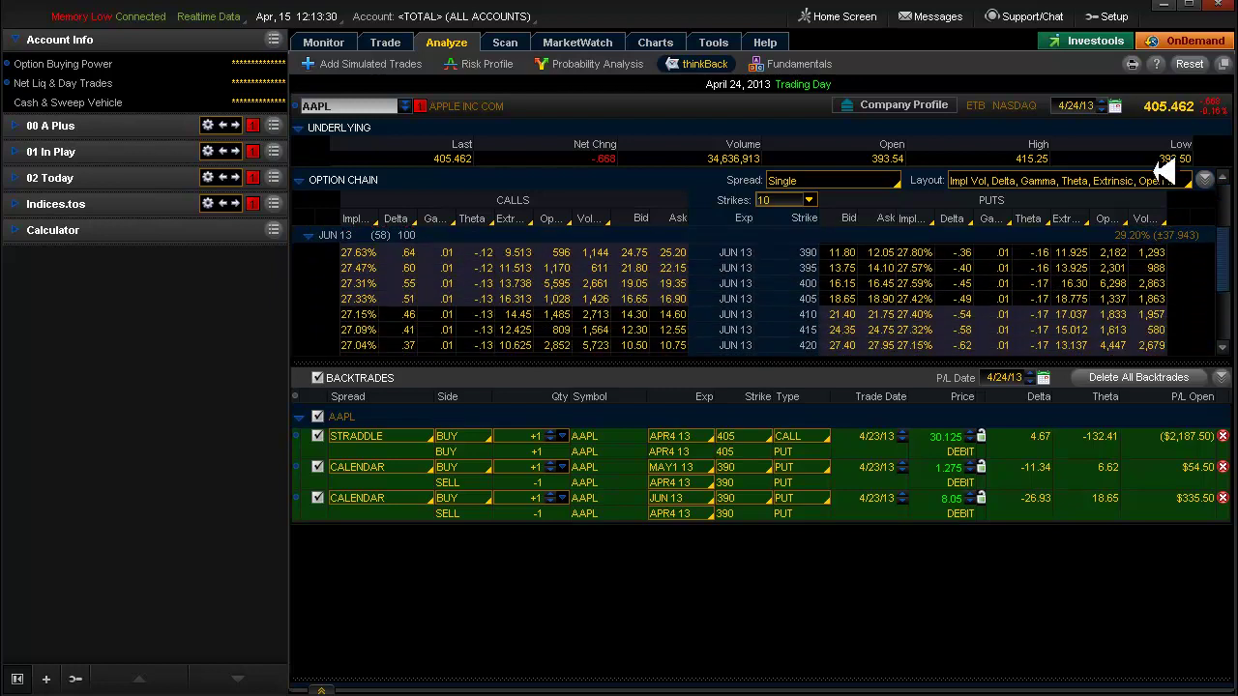
pyautogui.scroll(-1, 1110, 111)
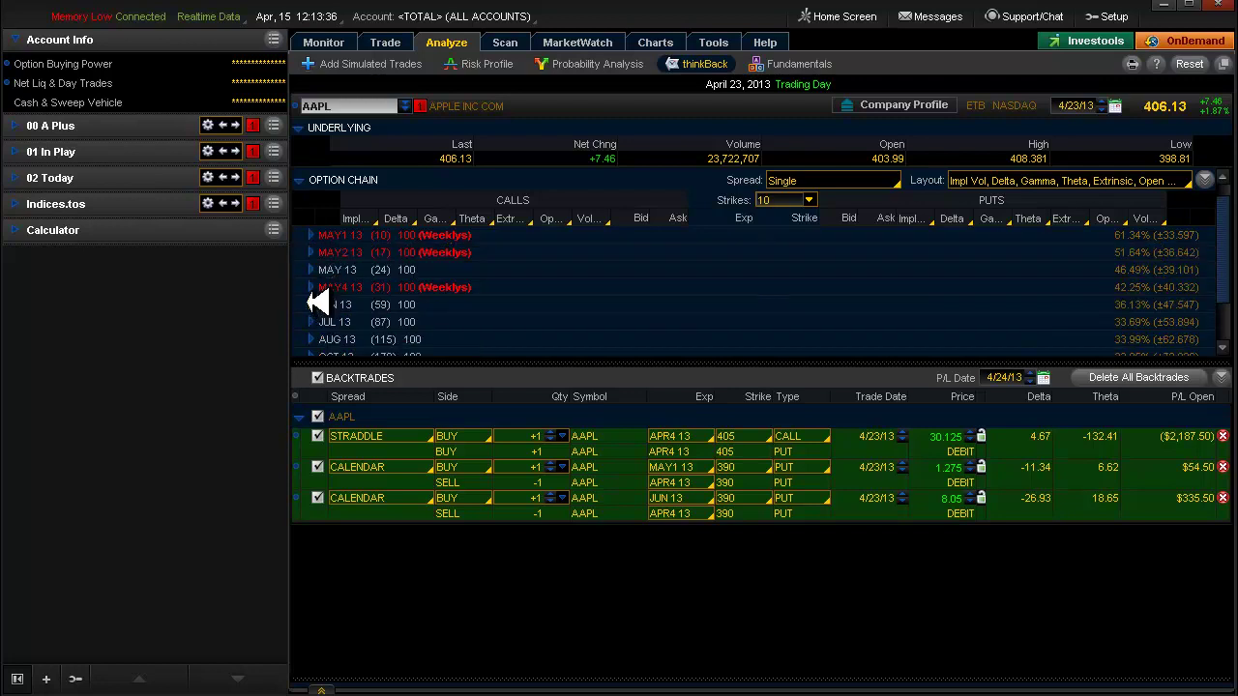
pyautogui.click(313, 304)
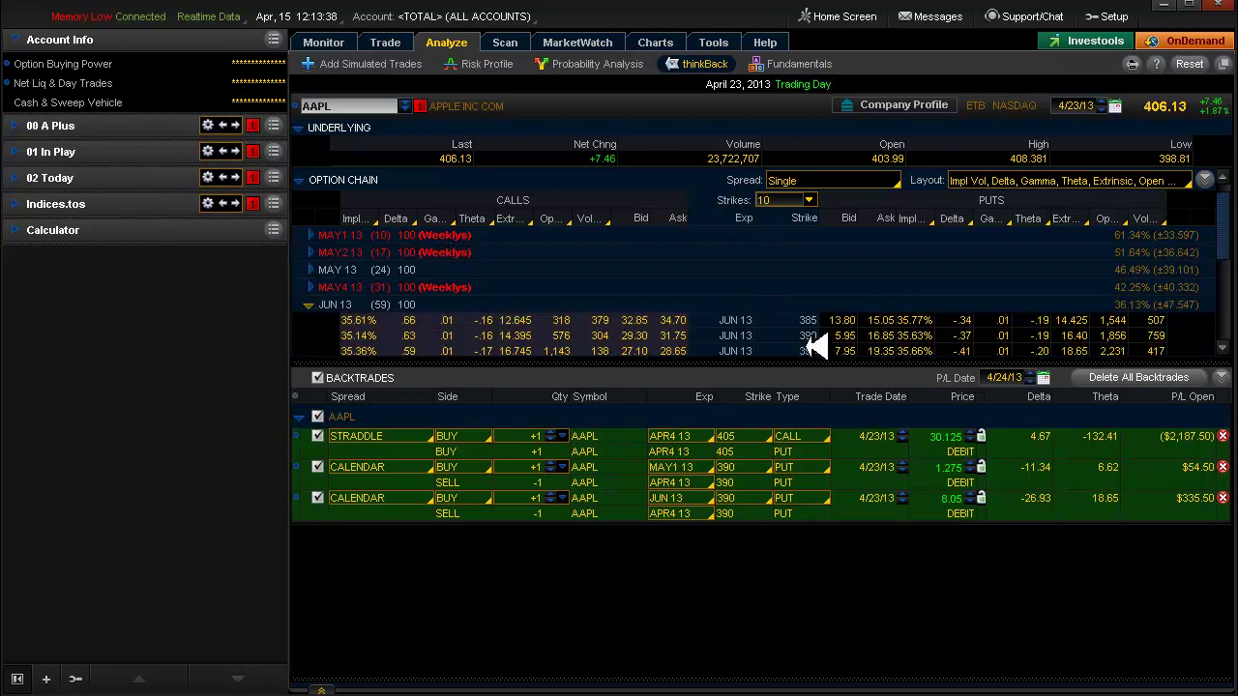
pyautogui.click(1103, 101)
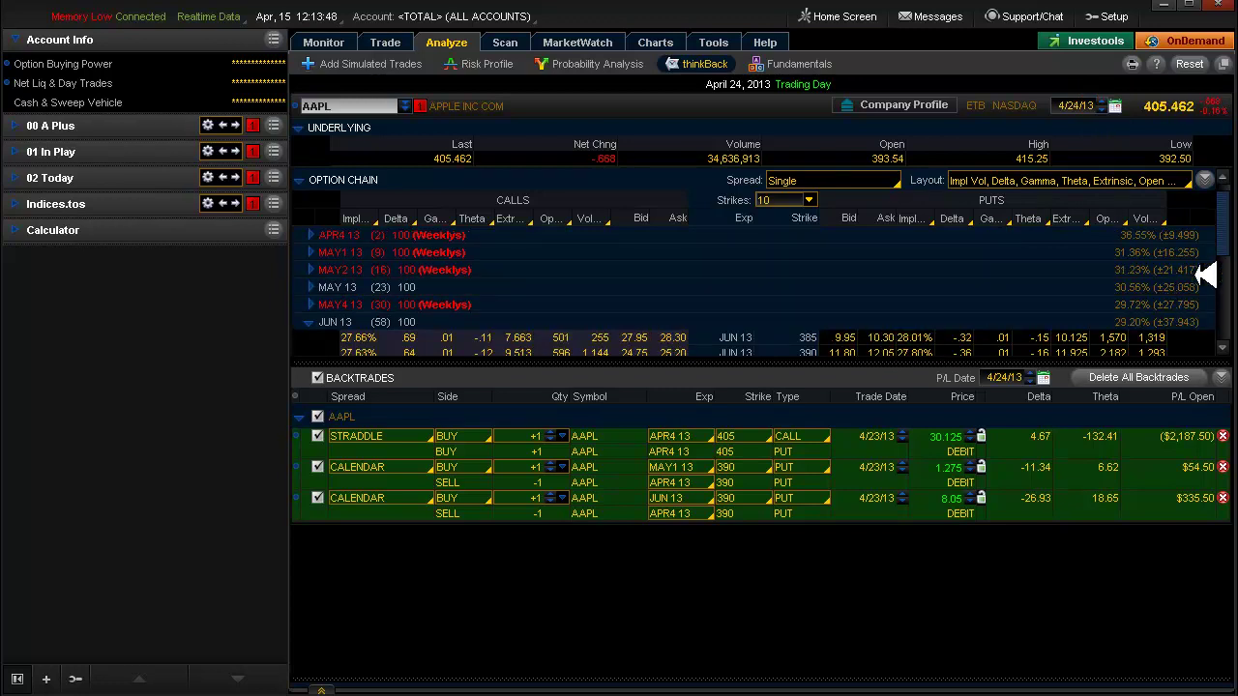
pyautogui.click(1223, 347)
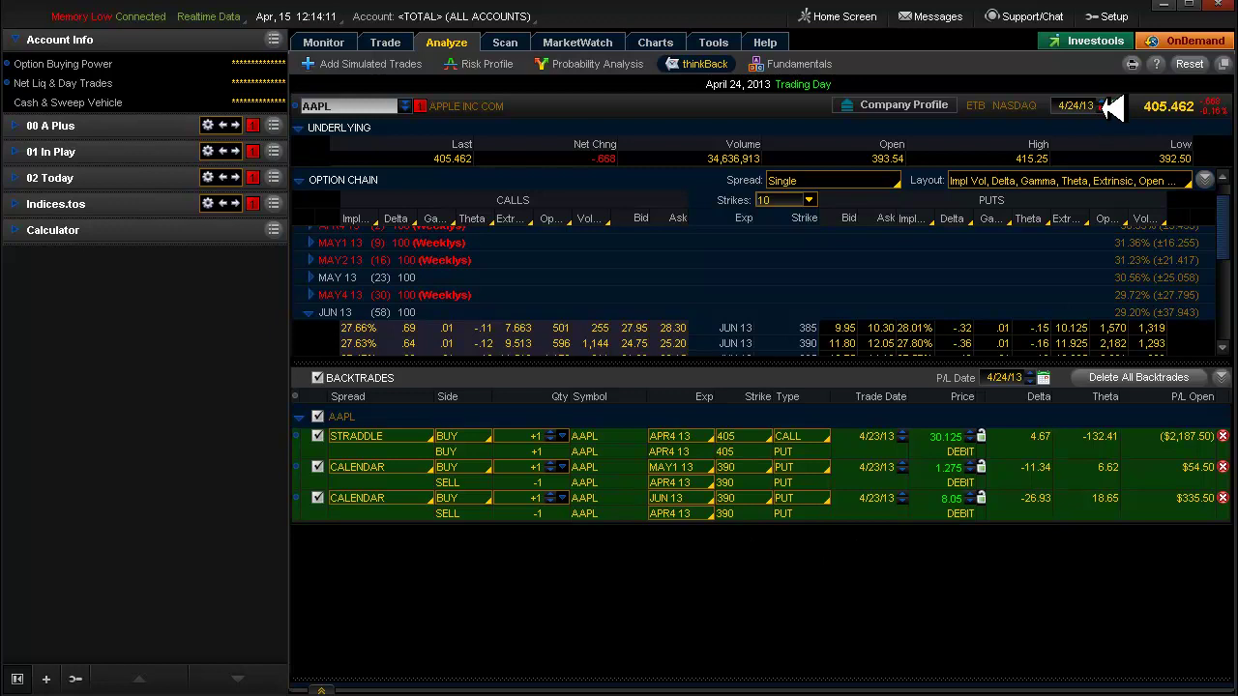
pyautogui.scroll(-1, 1103, 109)
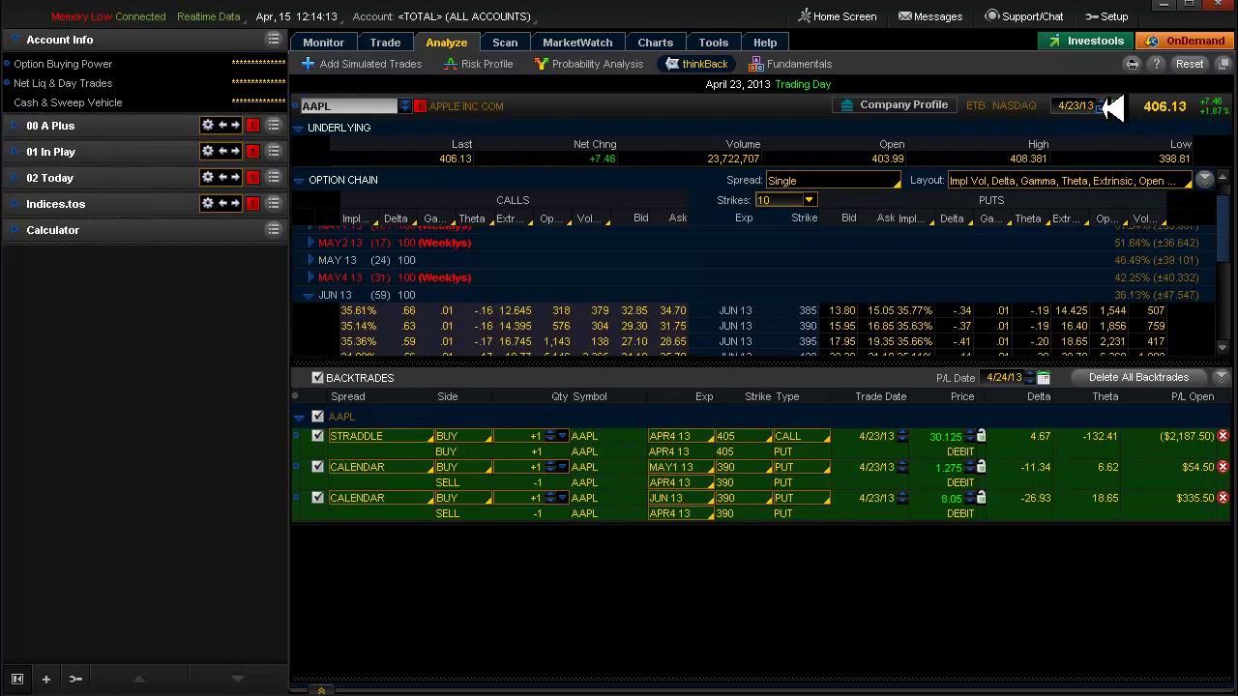
# - Collapse the JUN 13 series and expand the APR4 13 weekly strikes
pyautogui.click(309, 294)
pyautogui.moveTo(1220, 254); pyautogui.dragTo(1231, 199)
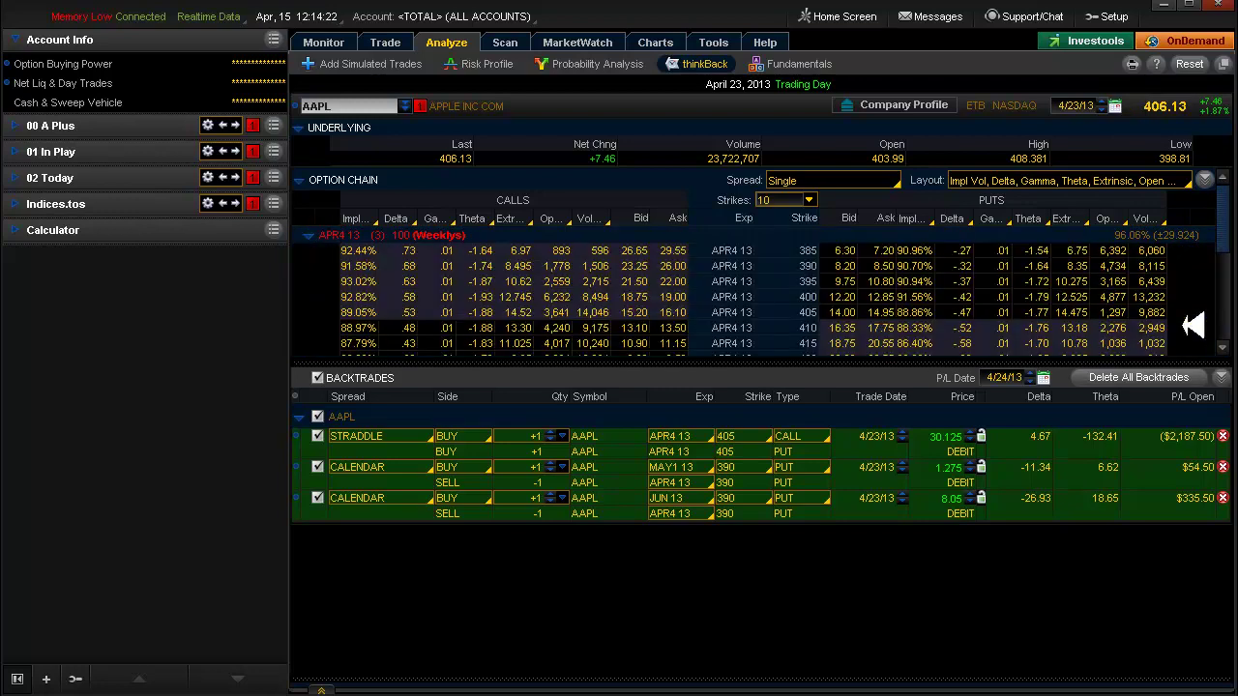
pyautogui.moveTo(1223, 224); pyautogui.dragTo(1221, 199)
pyautogui.scroll(2, 1192, 248)
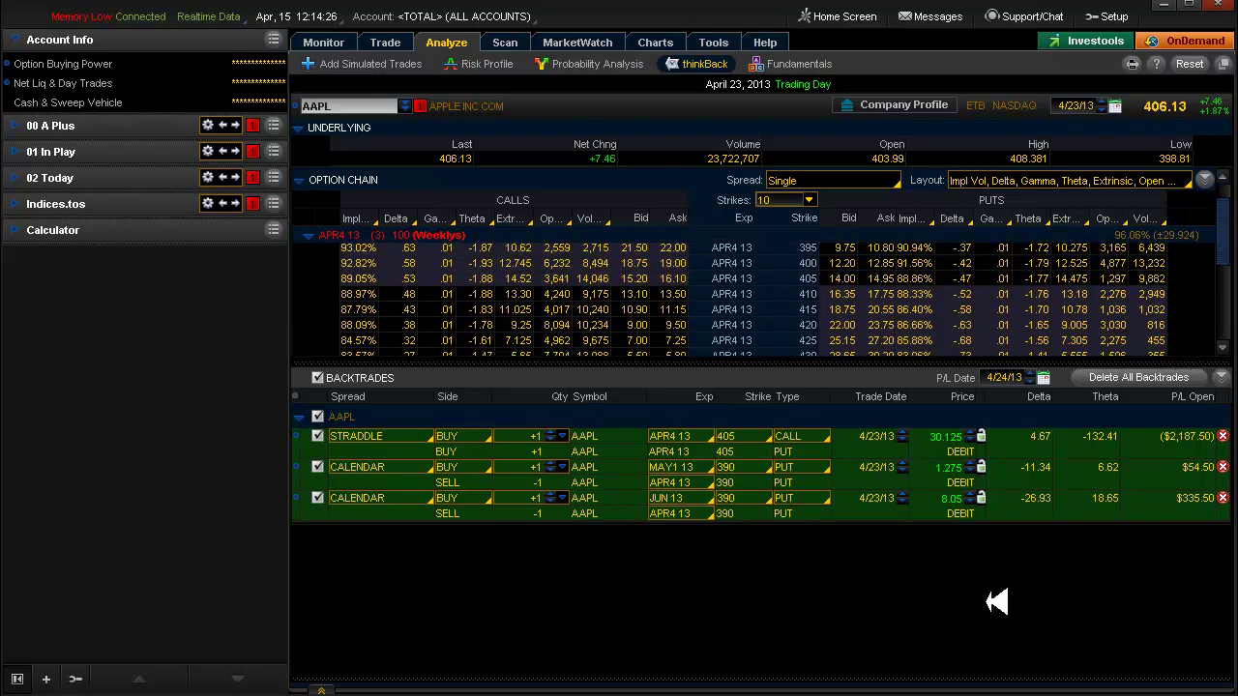
# - Add a call calendar backtrade selling APR4 13 and buying MAY1 13, with strike 435
pyautogui.rightClick(682, 325)
pyautogui.moveTo(726, 337)
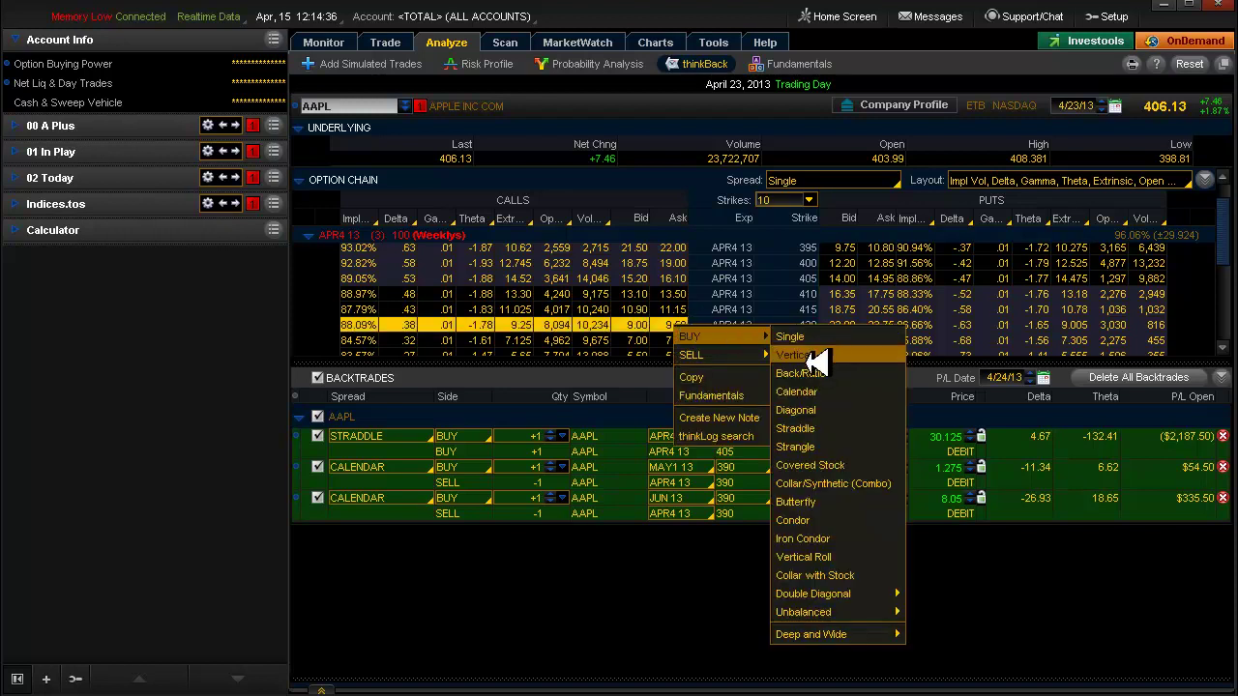
pyautogui.click(805, 392)
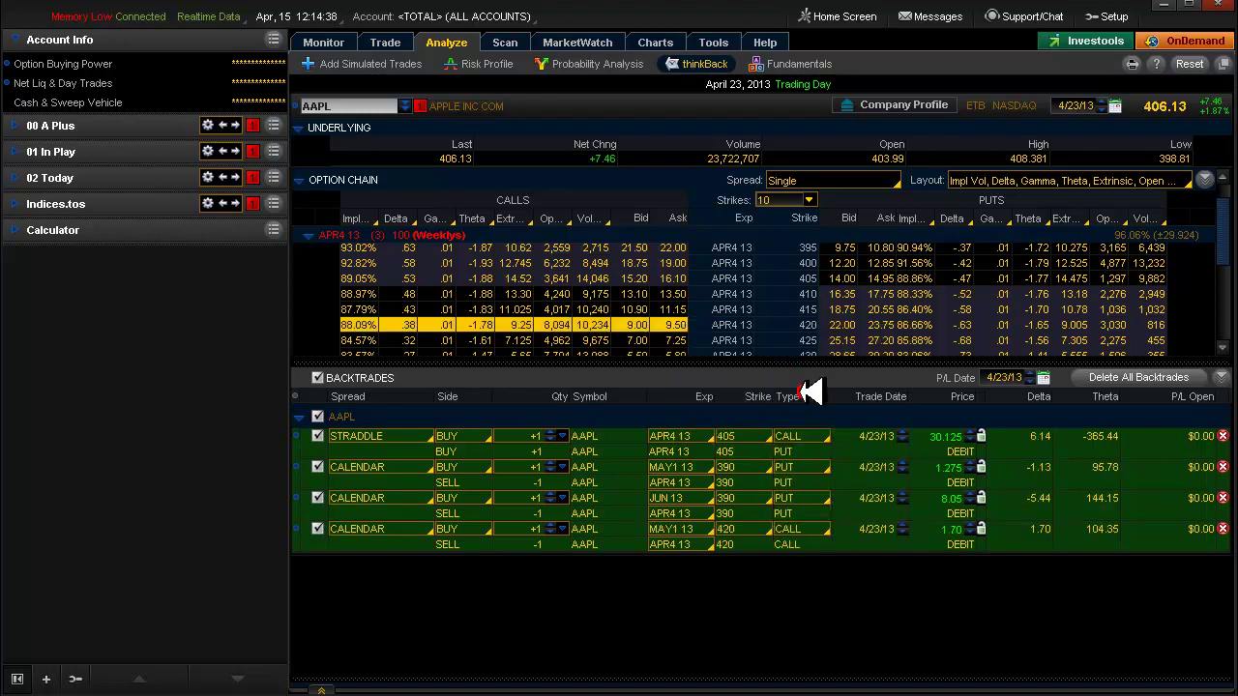
pyautogui.click(761, 527)
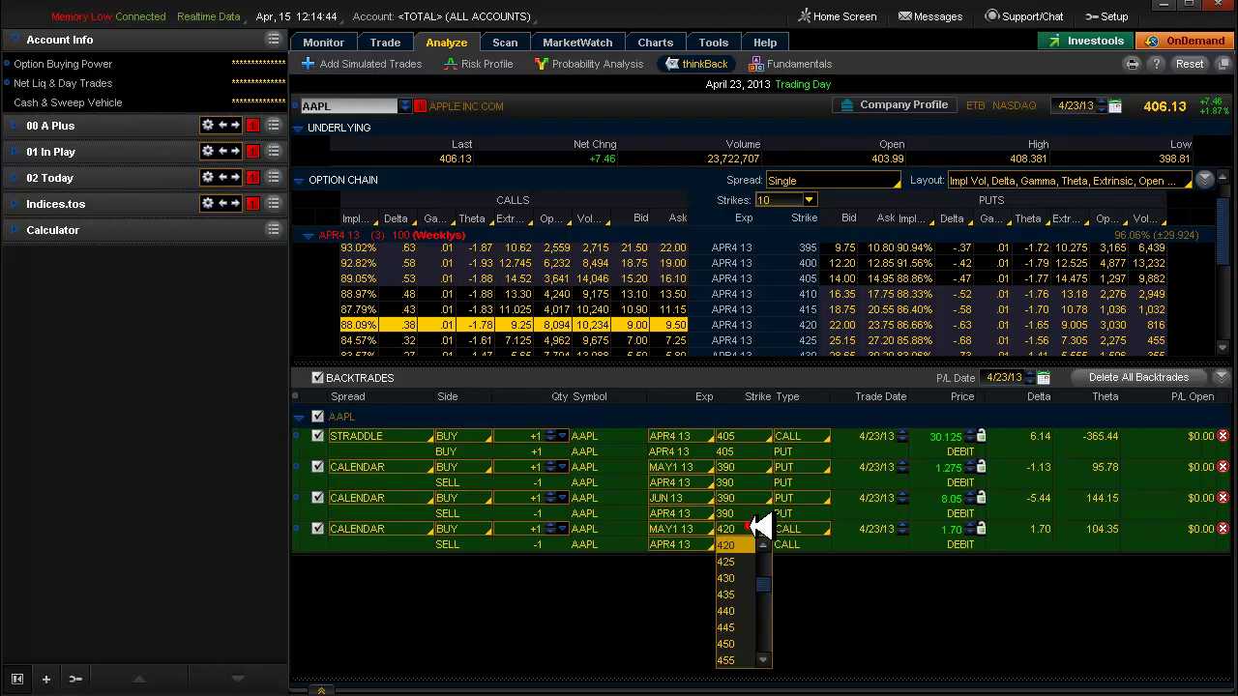
pyautogui.click(735, 594)
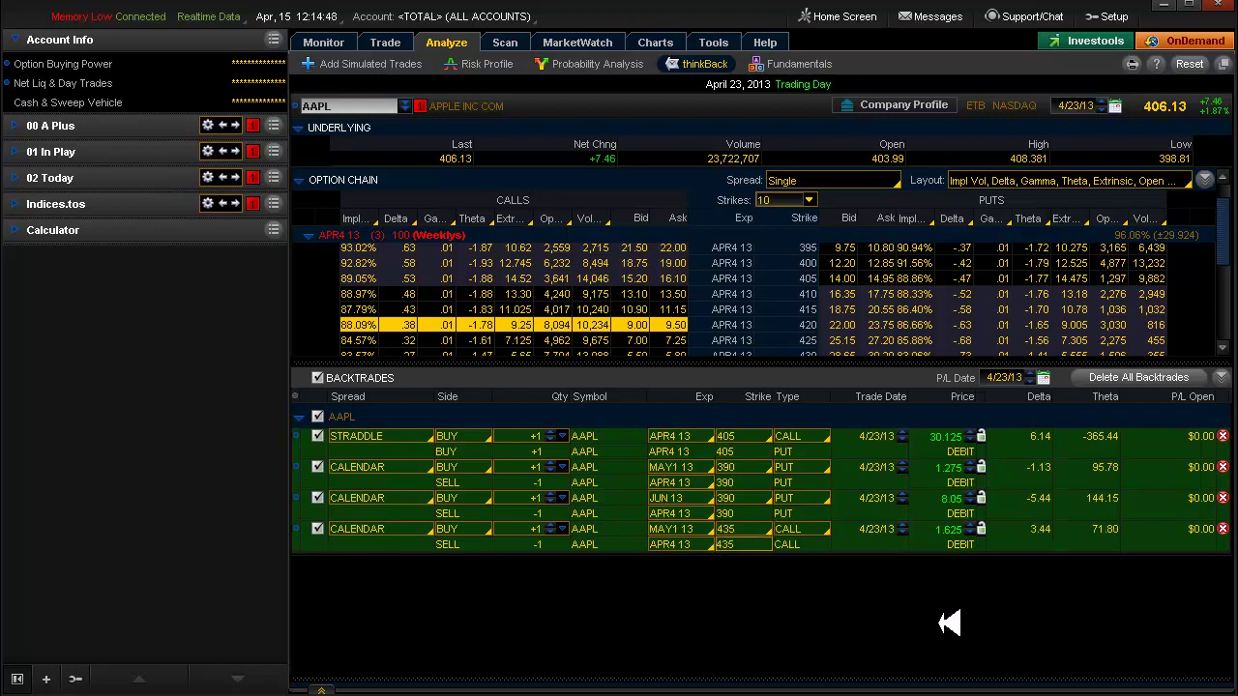
# - Duplicate the 435 call calendar and move the copy's long leg to JUN 13
pyautogui.rightClick(853, 543)
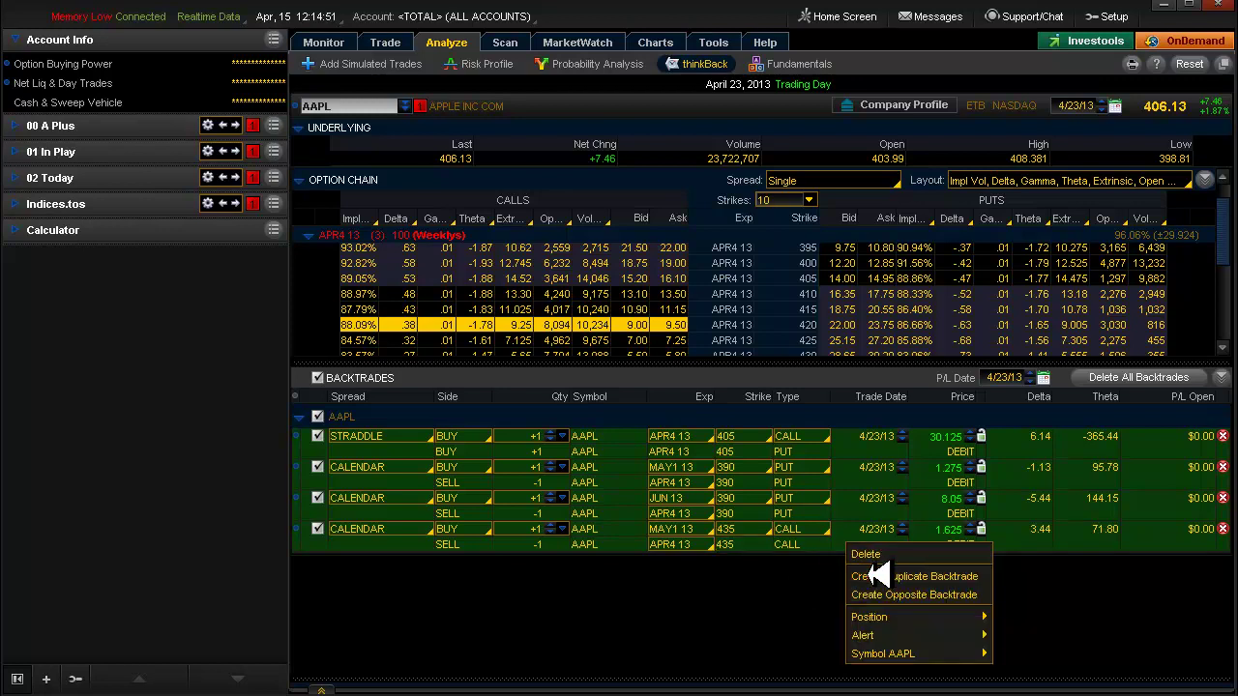
pyautogui.click(876, 576)
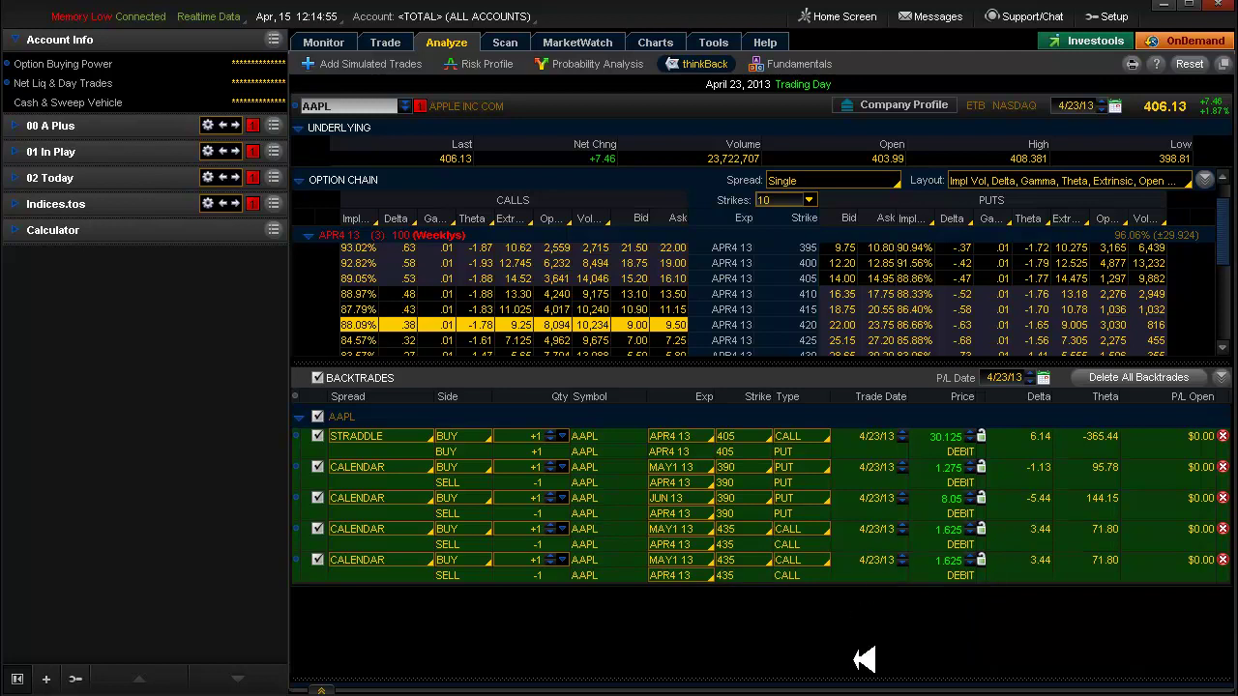
pyautogui.click(712, 560)
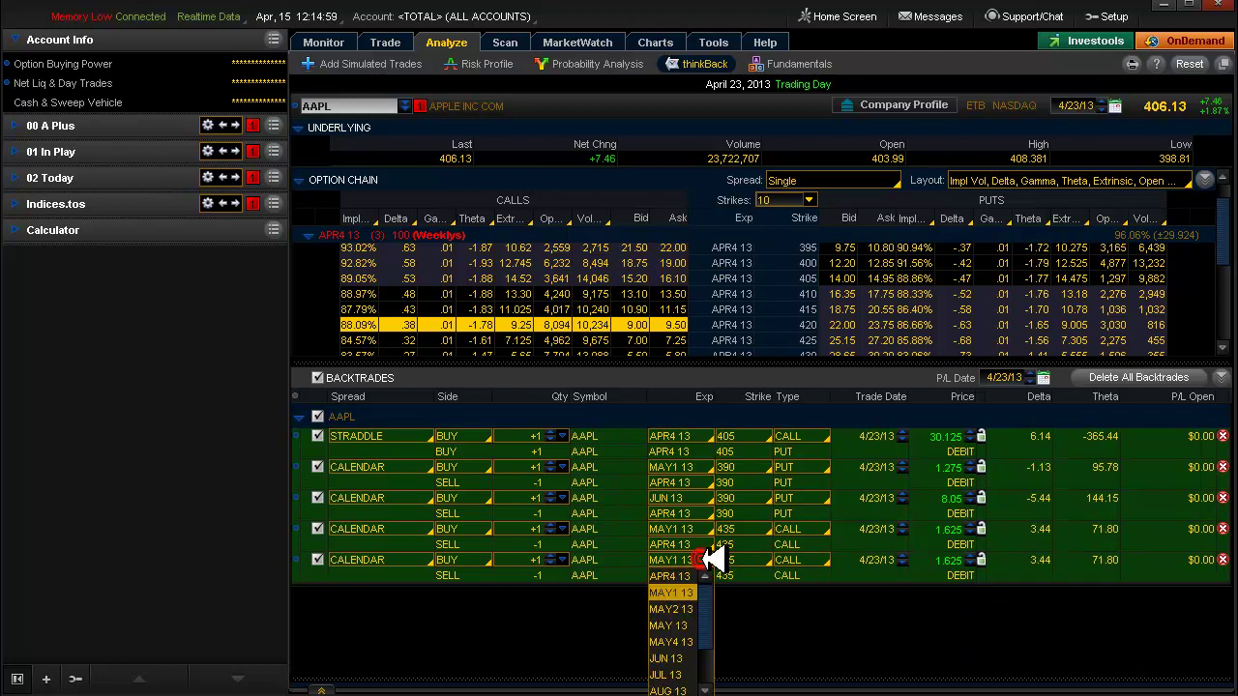
pyautogui.click(698, 655)
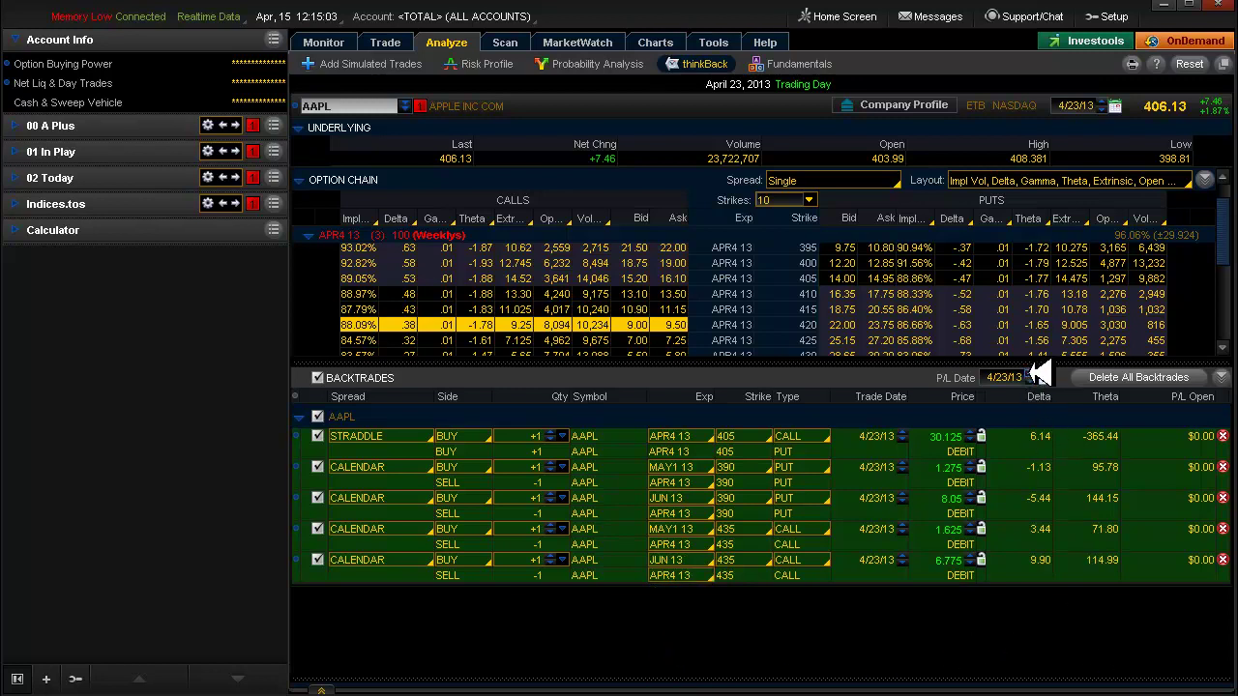
# - Advance the P/L date to 4/24/13 to compare the five backtrades' next-day results
pyautogui.click(1031, 372)
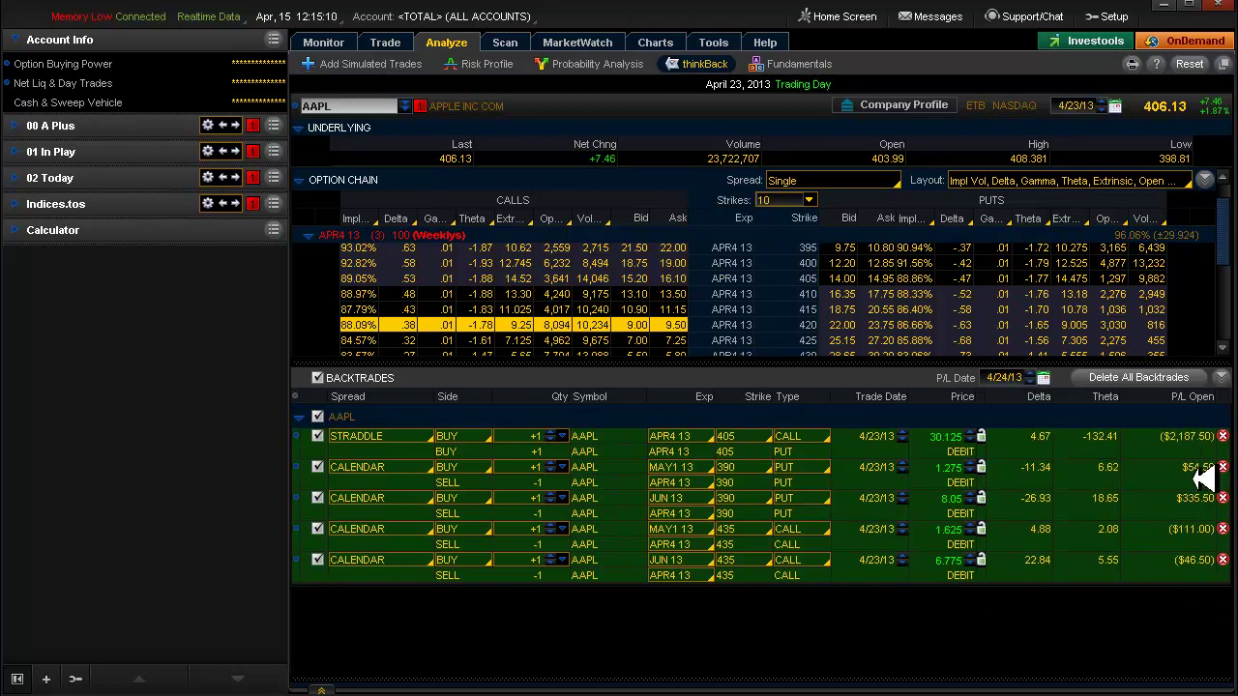
pyautogui.rightClick(1188, 532)
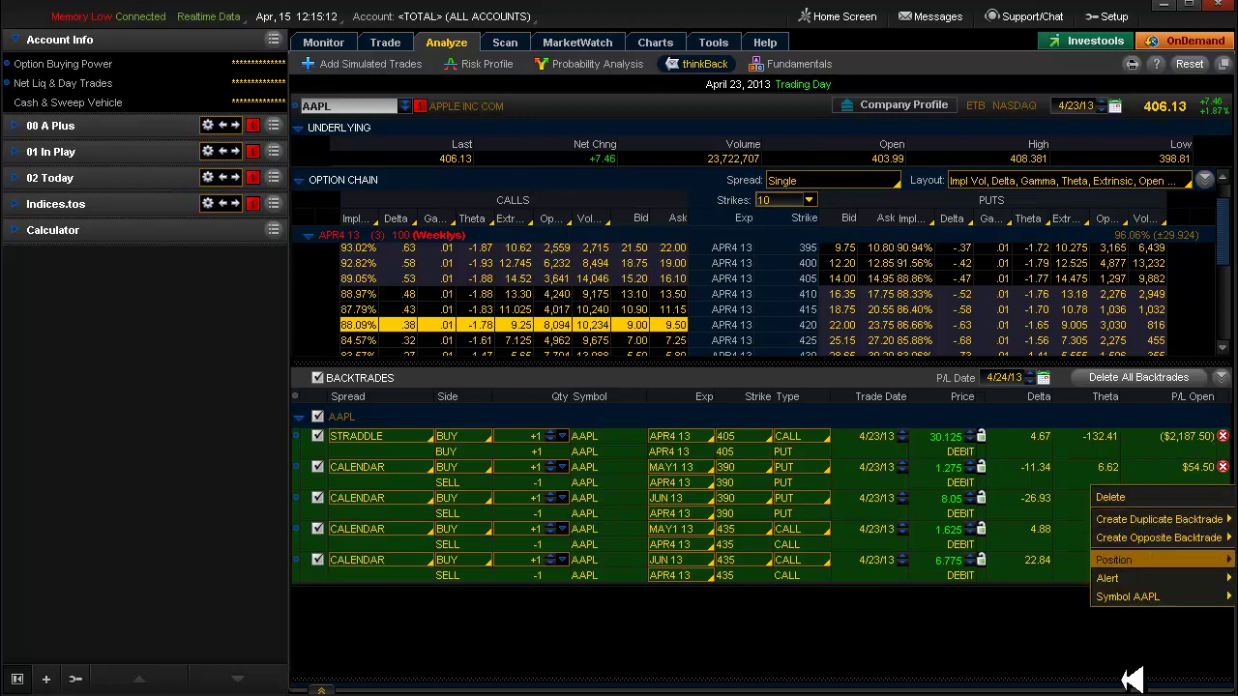
pyautogui.click(1042, 633)
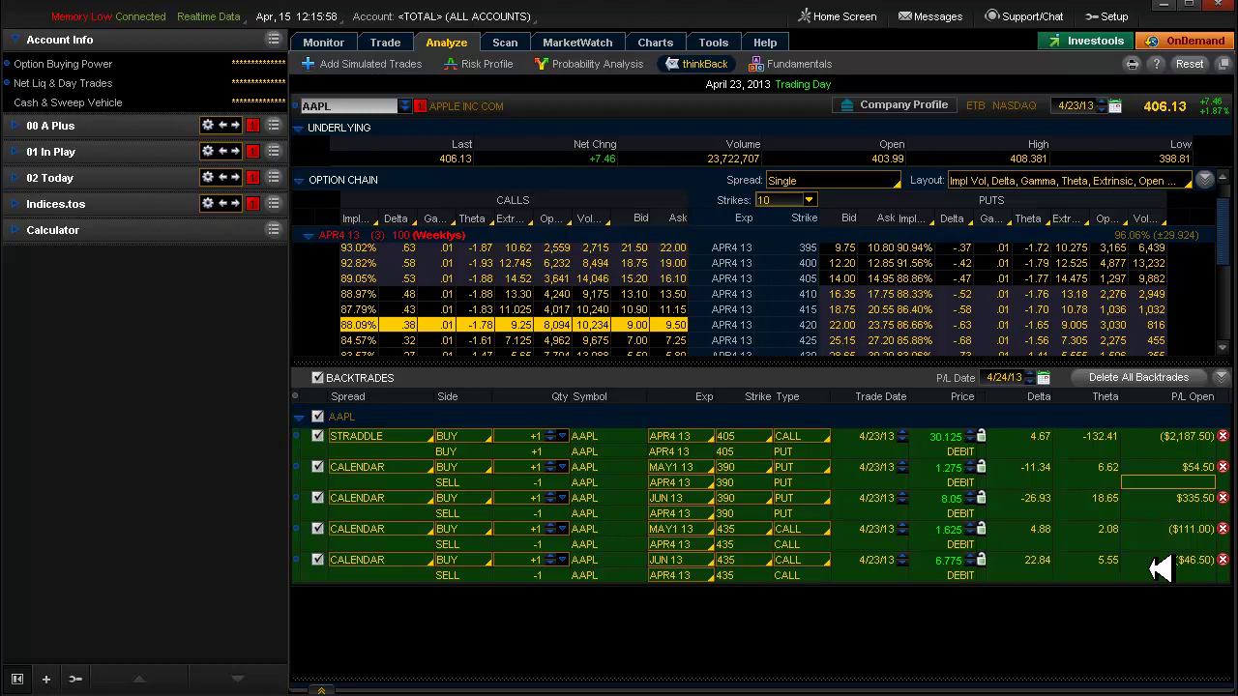
# - Delete all backtrades, collapse the APR4 13 series and return to the thinkBack window
pyautogui.click(1175, 380)
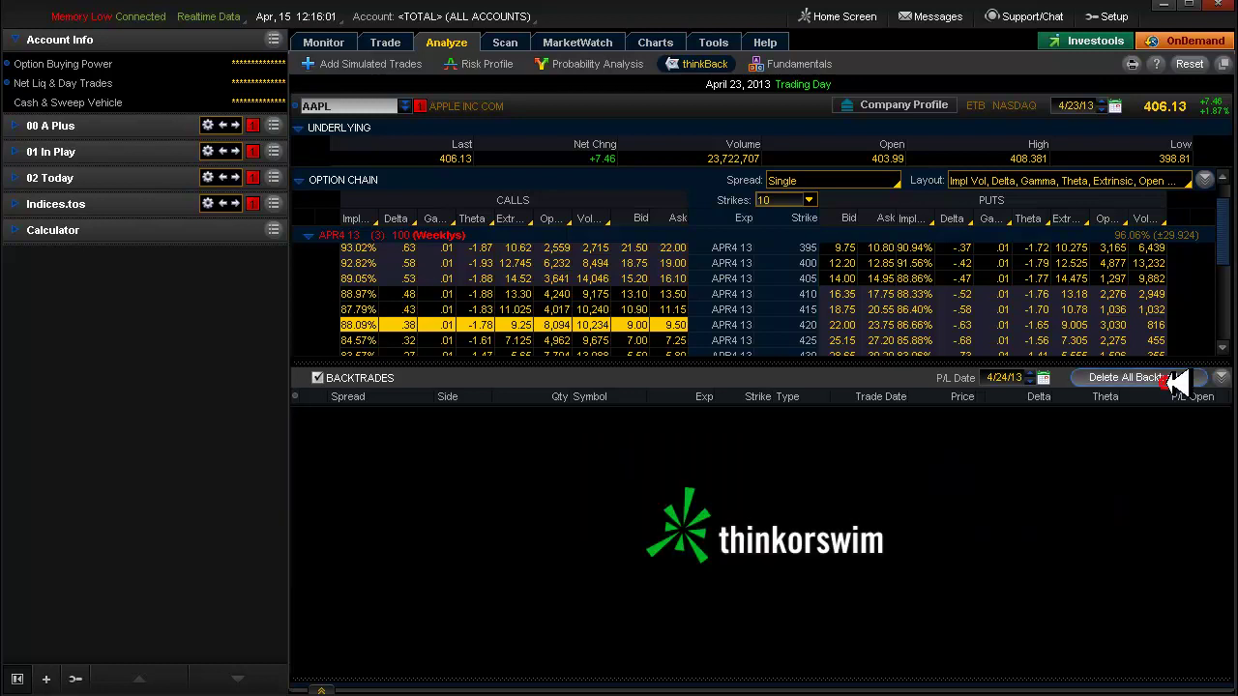
pyautogui.click(309, 235)
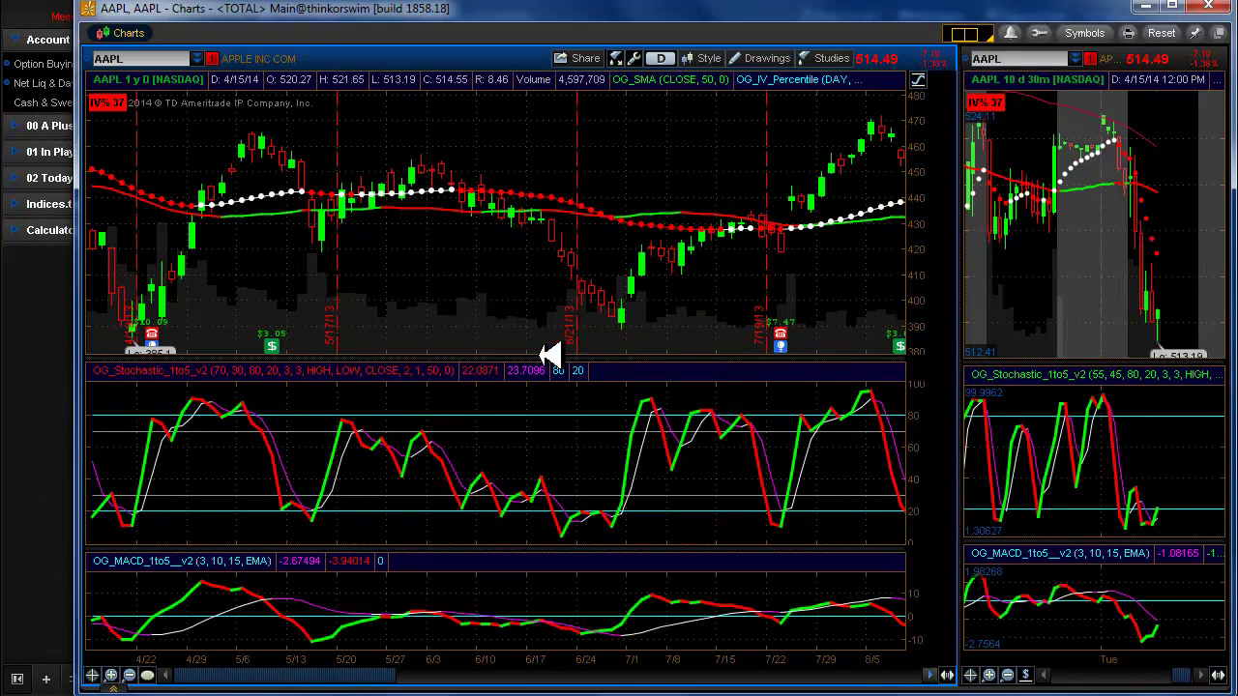
pyautogui.hotkey('alt', 'Tab')
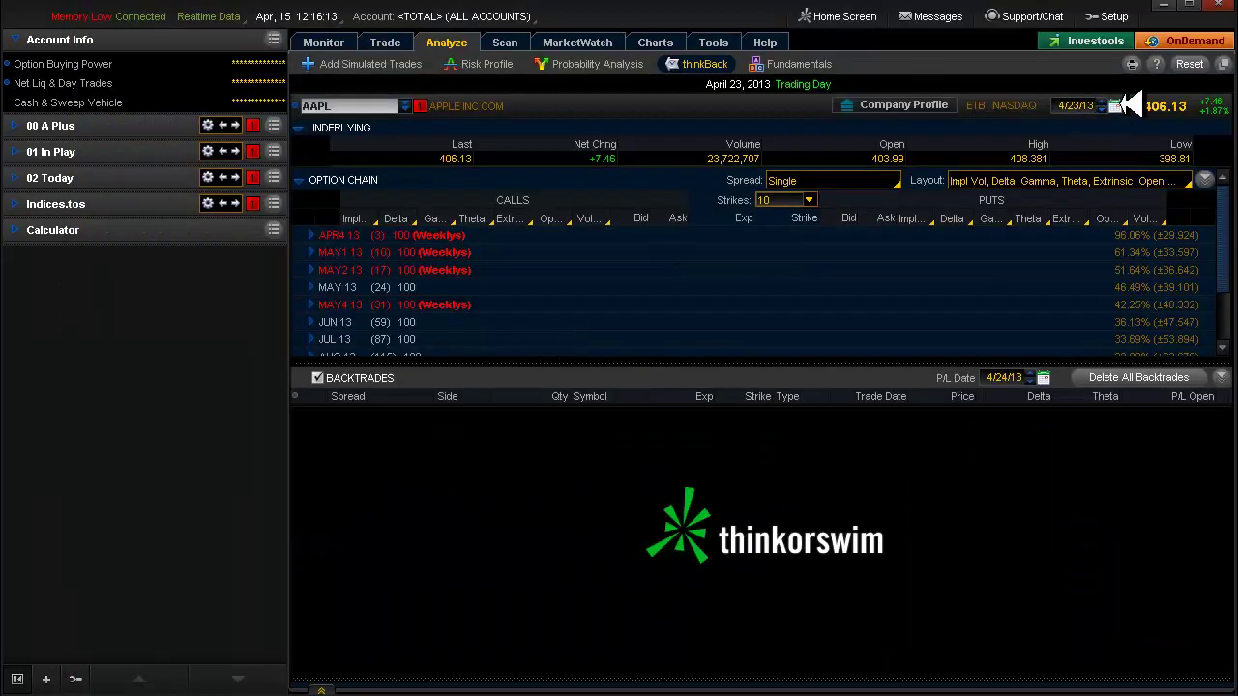
# - Set the thinkBack date to January 27, 2014 in the date picker
pyautogui.click(1117, 105)
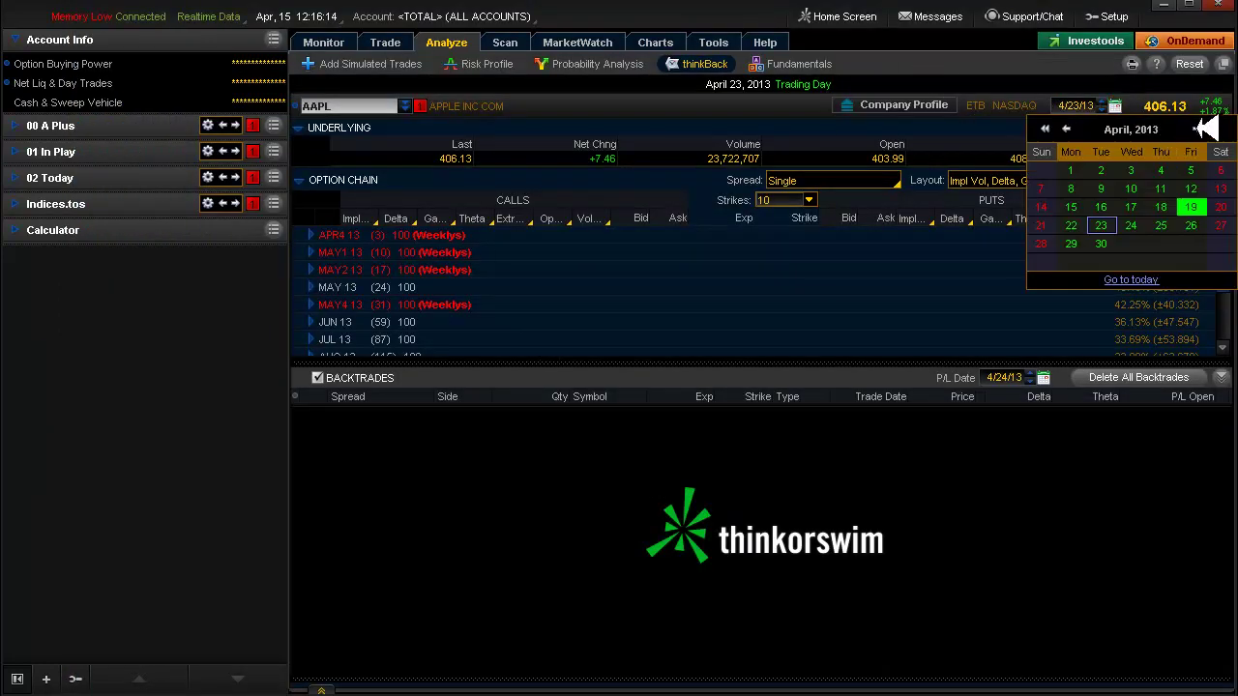
pyautogui.doubleClick(1200, 129)
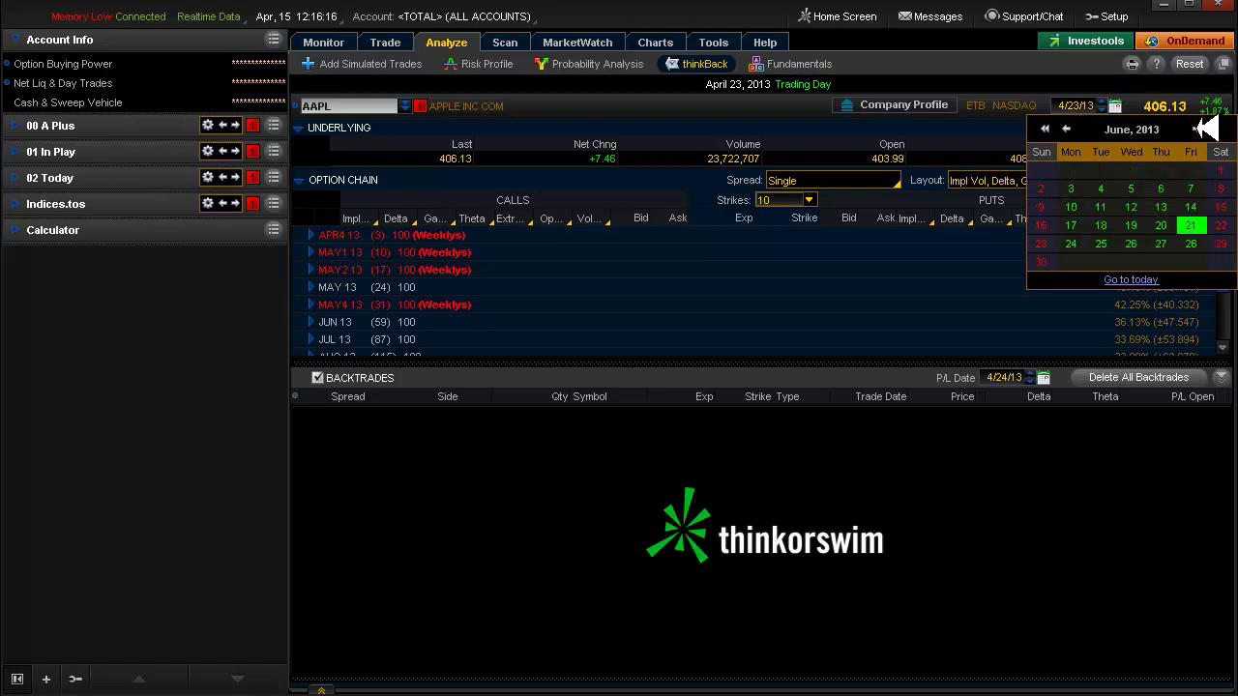
pyautogui.click(1200, 128)
pyautogui.click(1200, 129)
pyautogui.click(1200, 129)
pyautogui.click(1200, 129)
pyautogui.click(1200, 129)
pyautogui.click(1200, 128)
pyautogui.click(1201, 128)
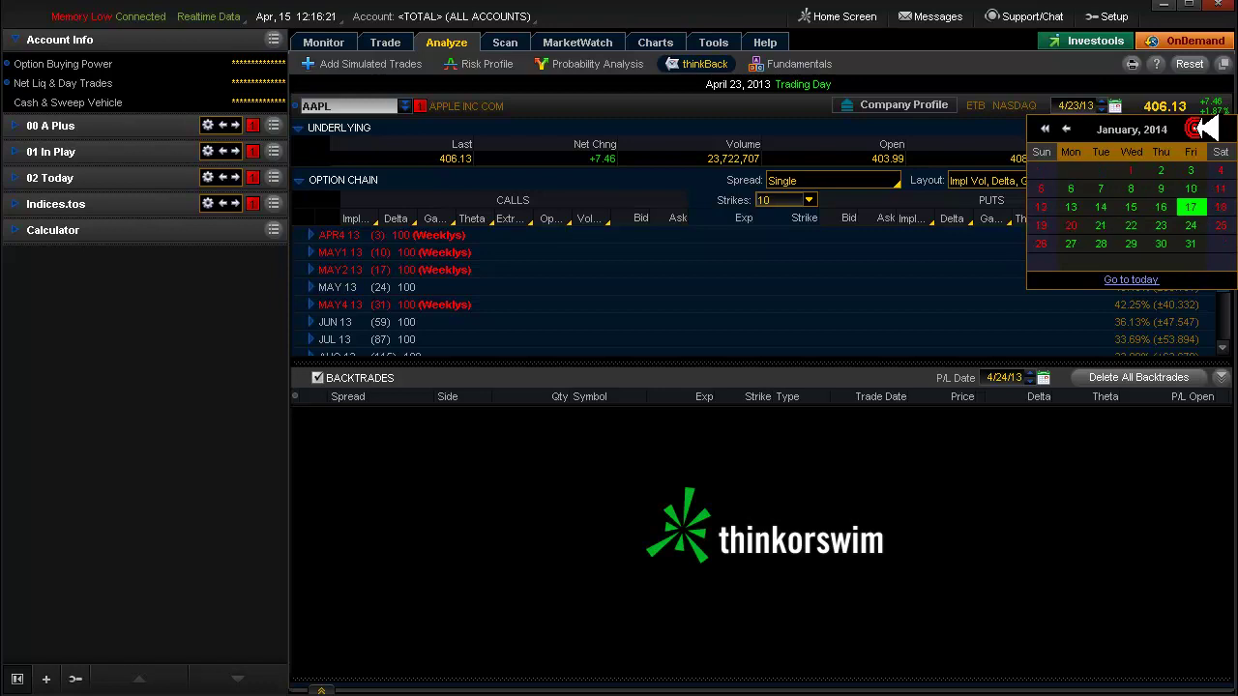
pyautogui.click(1071, 244)
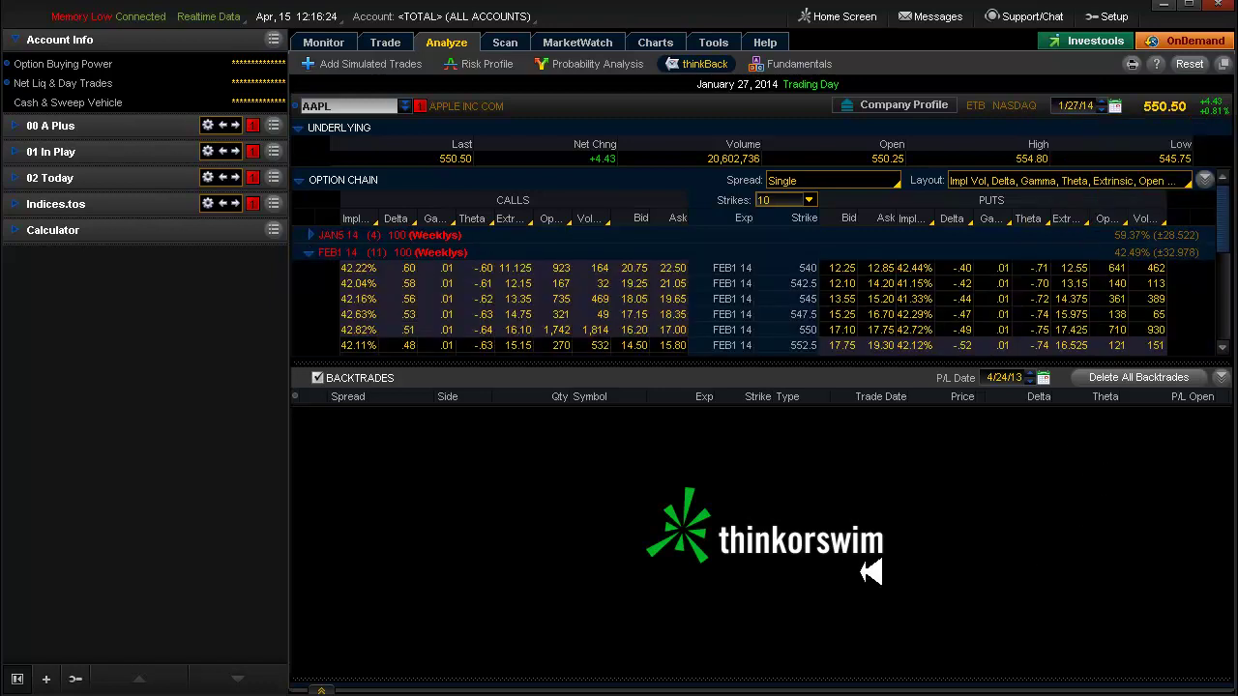
# - Expand the JAN5 14 weekly series and buy the 550 straddle as a backtrade
pyautogui.click(317, 252)
pyautogui.click(311, 235)
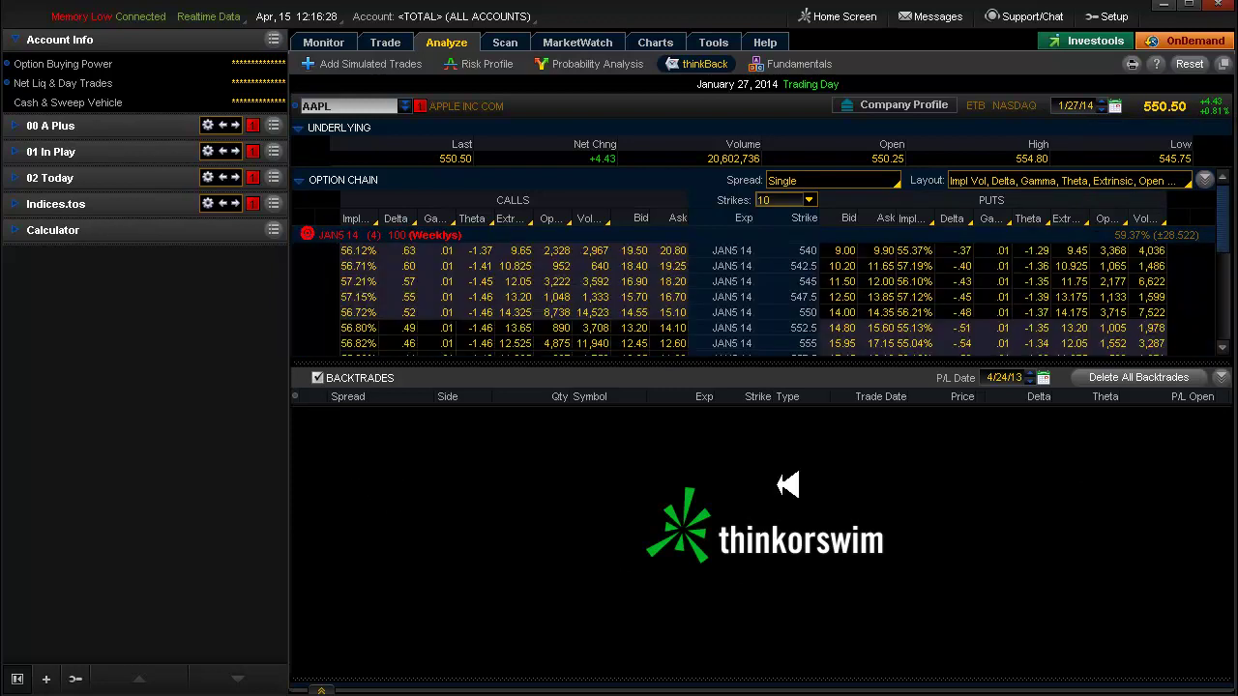
pyautogui.scroll(-1, 1234, 227)
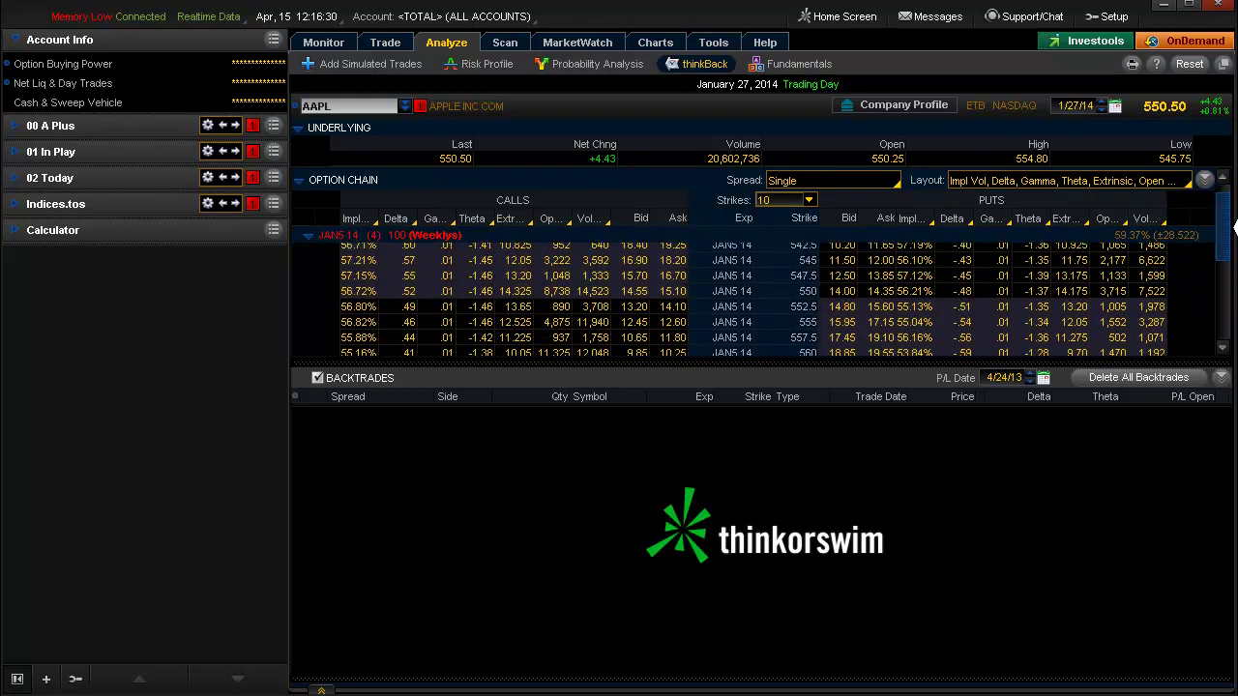
pyautogui.rightClick(689, 288)
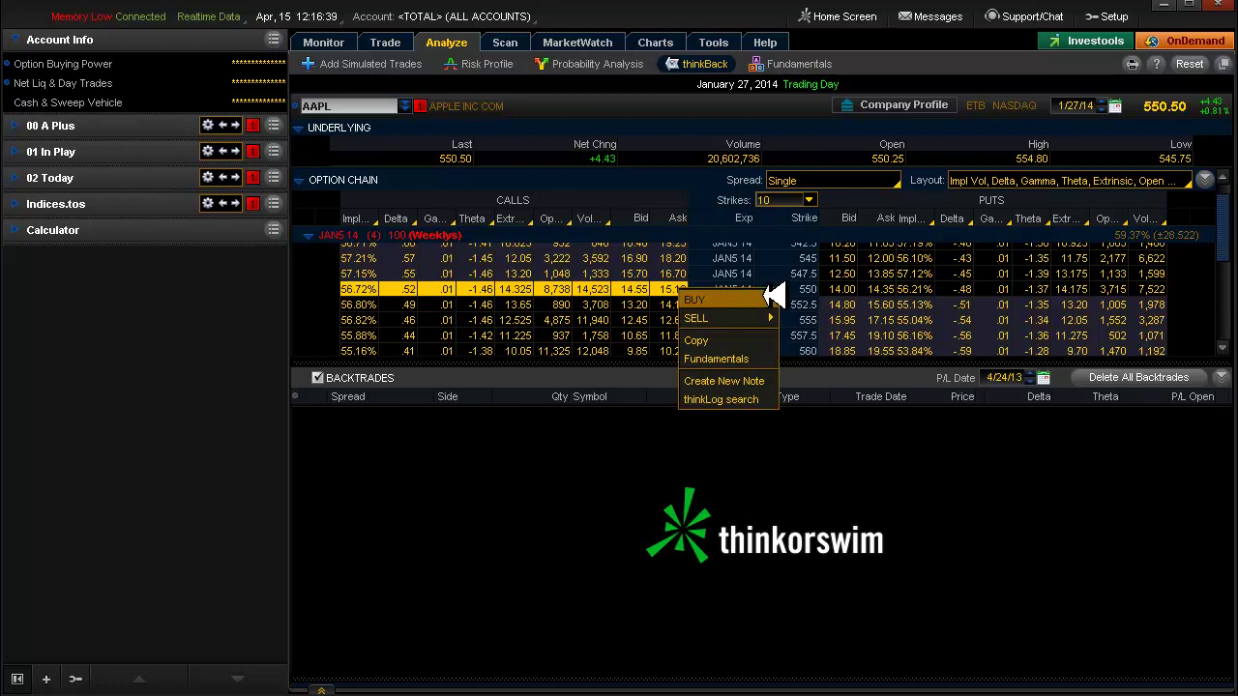
pyautogui.moveTo(774, 295)
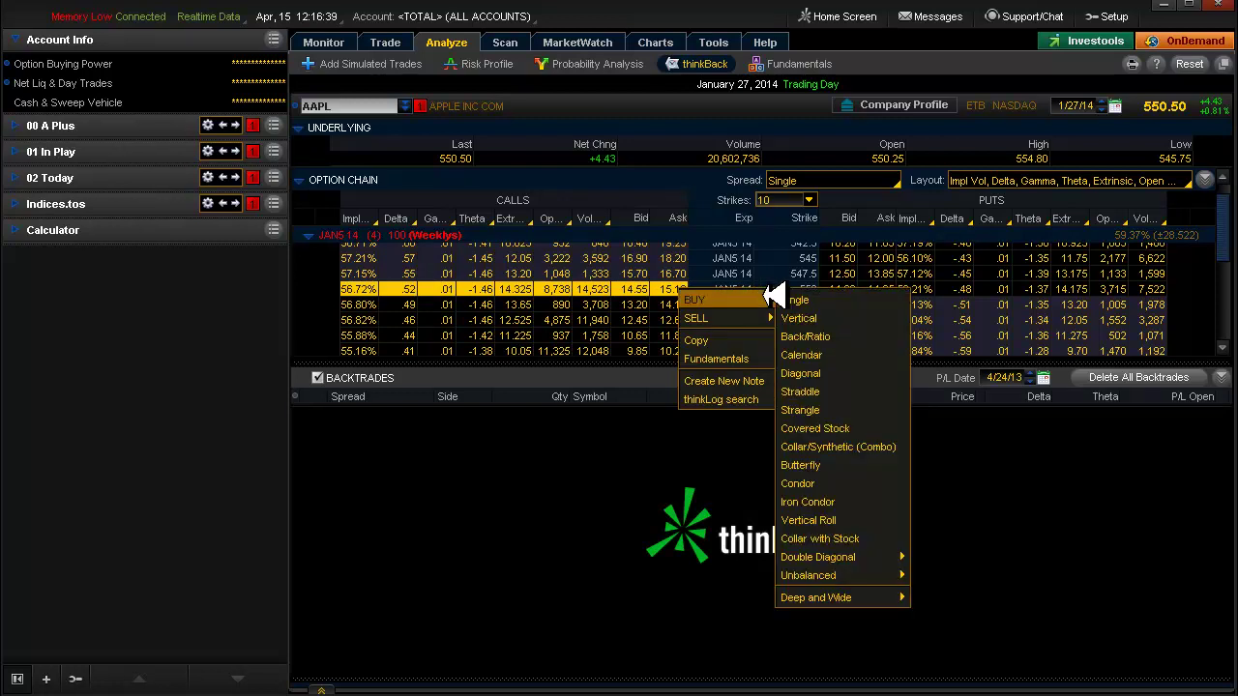
pyautogui.click(816, 392)
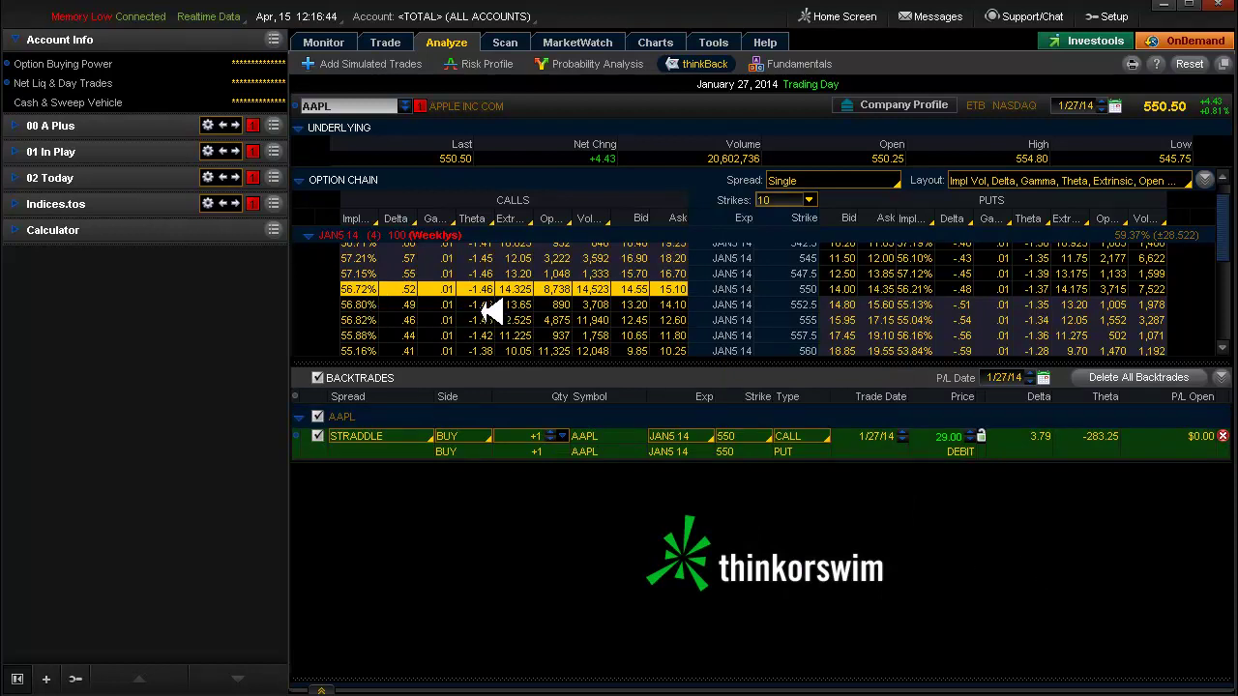
# - Buy a 555 call calendar spread, selling JAN5 14 and buying FEB1 14
pyautogui.rightClick(674, 323)
pyautogui.moveTo(703, 329)
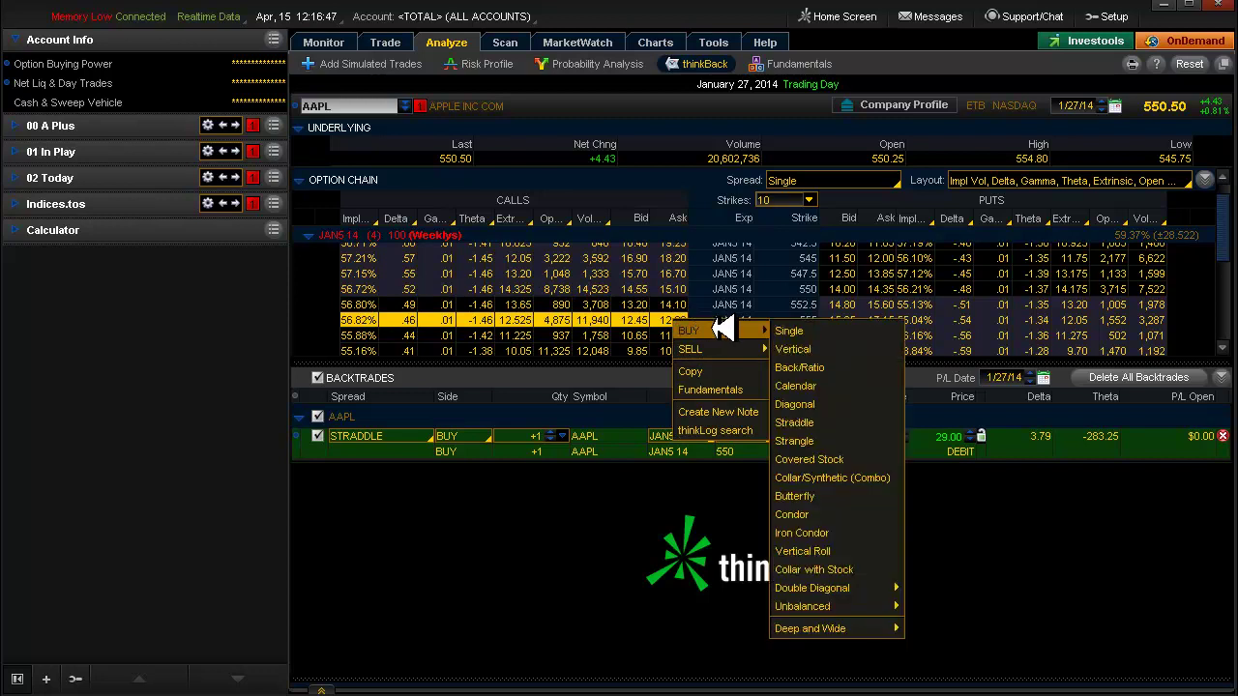
pyautogui.click(802, 385)
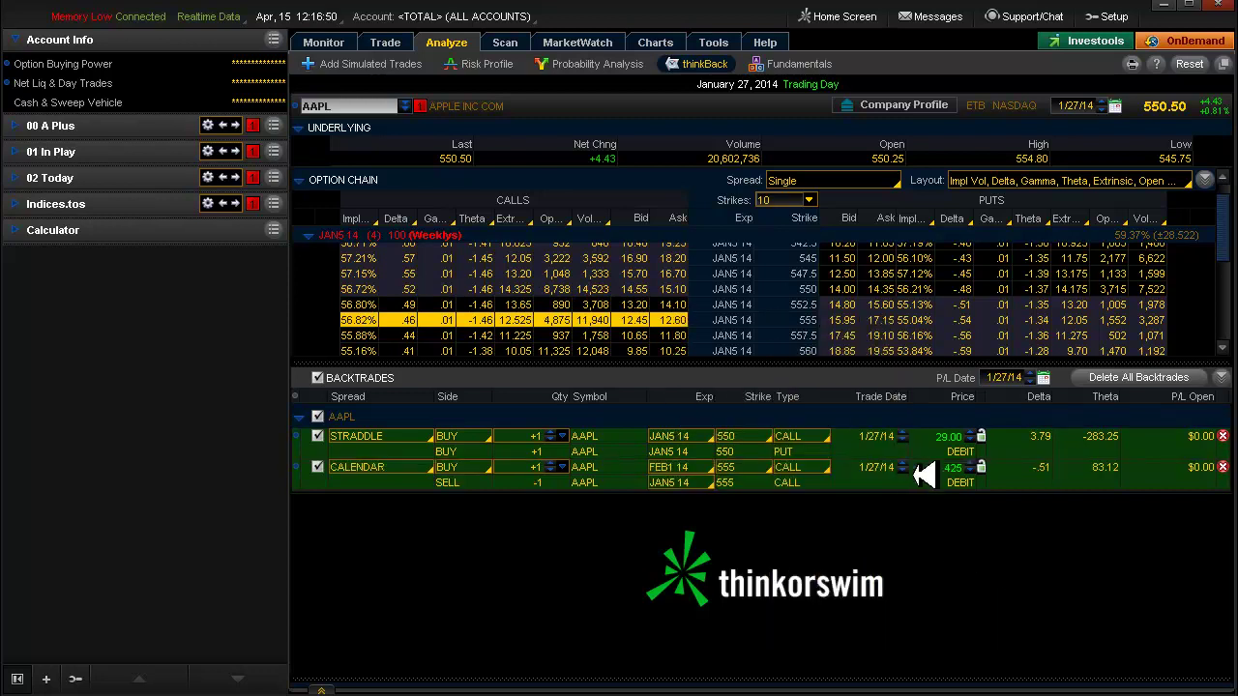
# - Duplicate the 555 call calendar and move the duplicate's long leg to MAR 14
pyautogui.rightClick(935, 473)
pyautogui.click(962, 508)
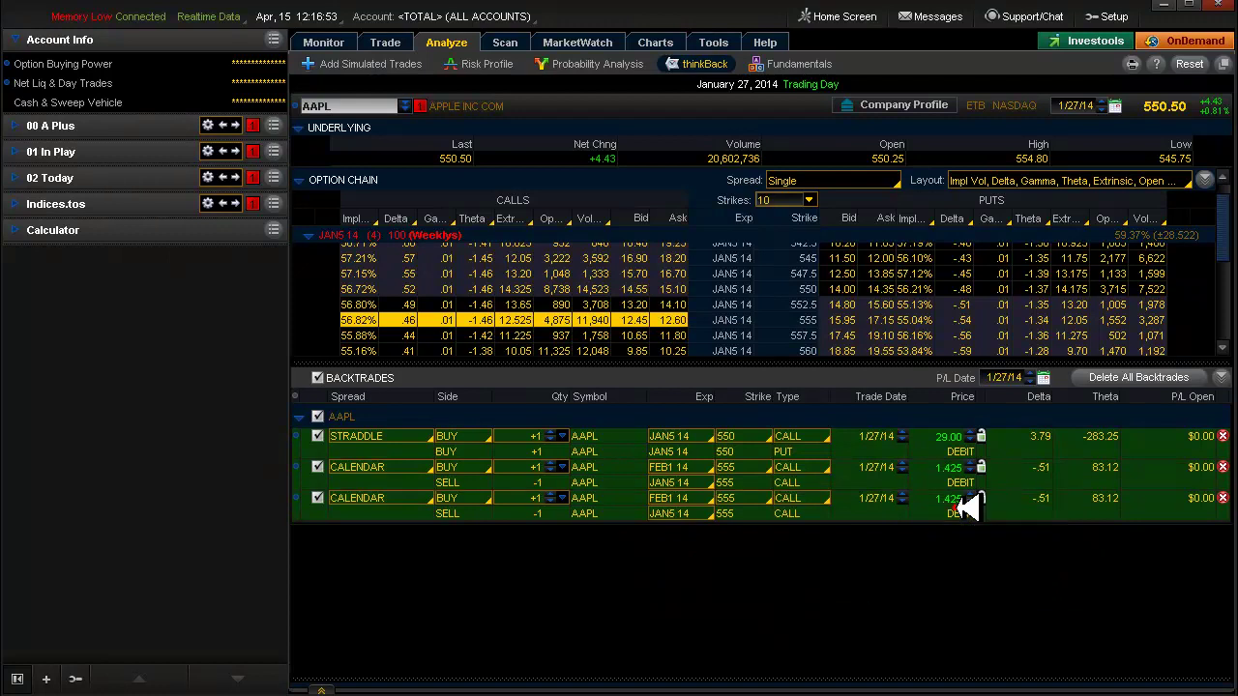
pyautogui.click(709, 498)
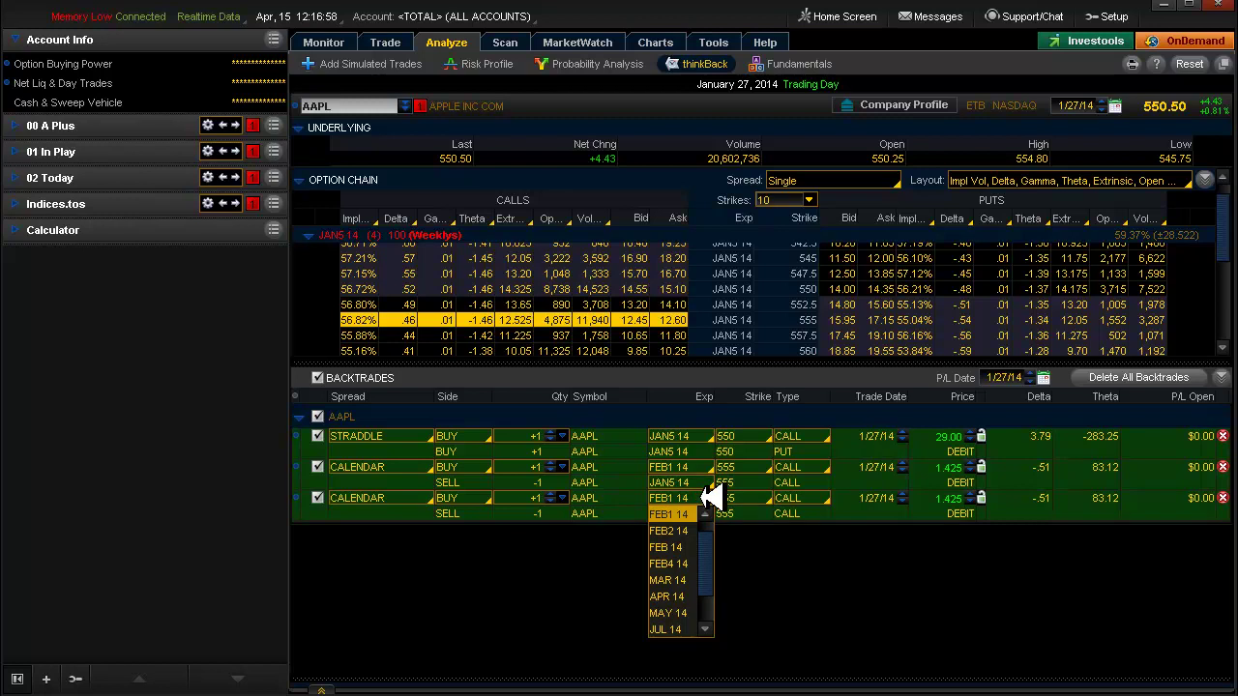
pyautogui.click(696, 578)
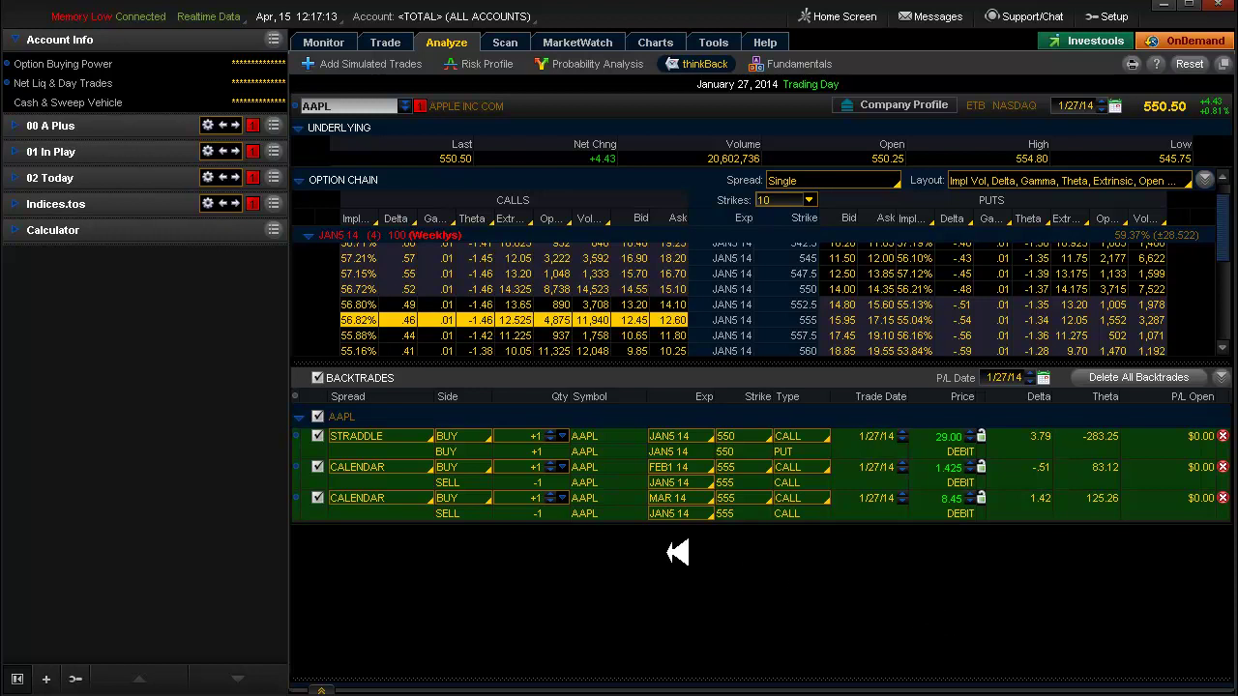
pyautogui.click(703, 498)
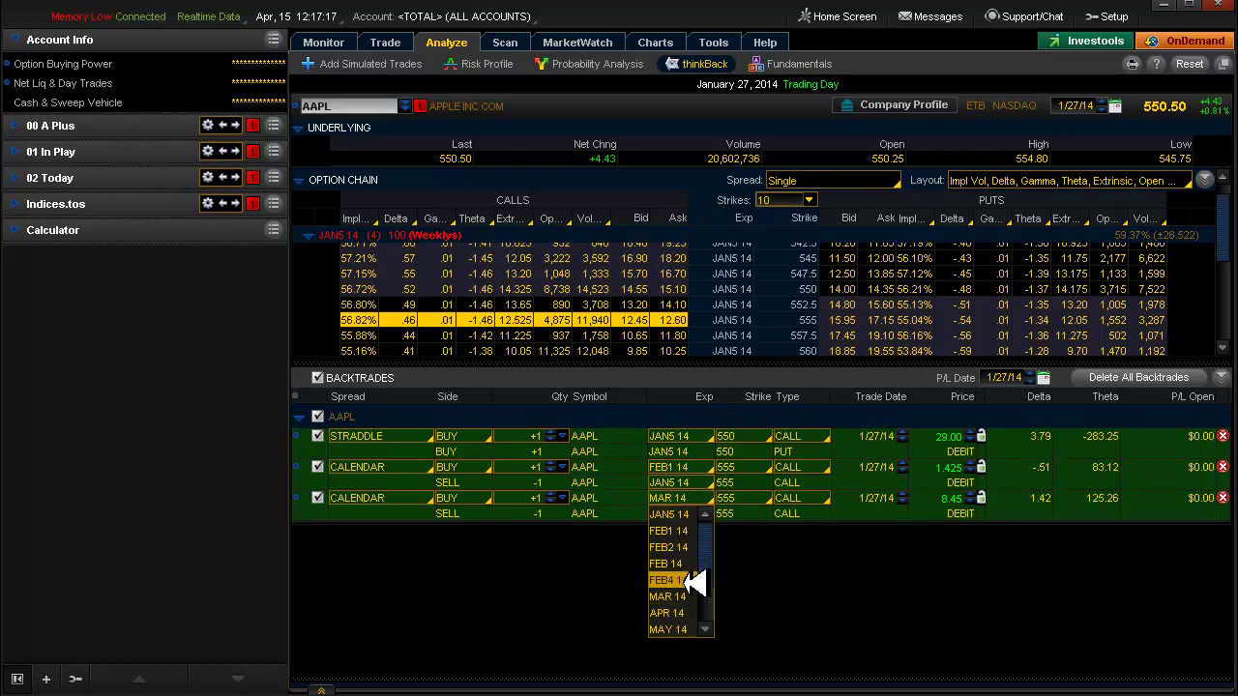
pyautogui.click(689, 613)
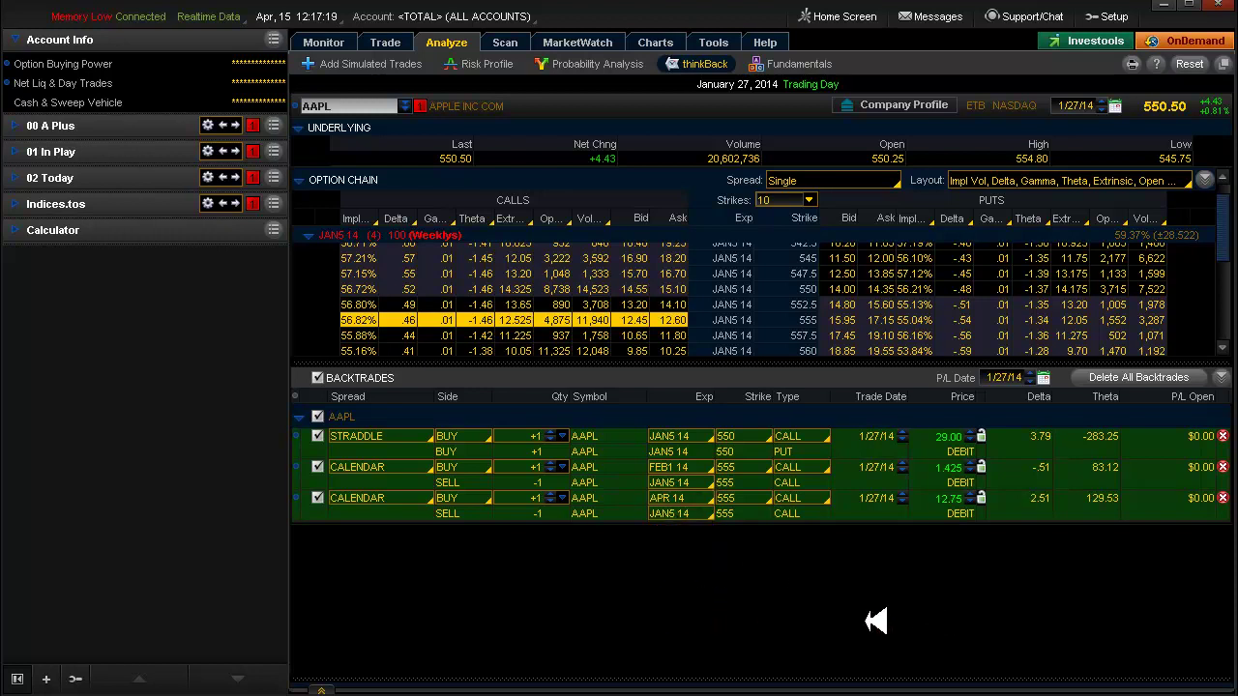
pyautogui.click(709, 497)
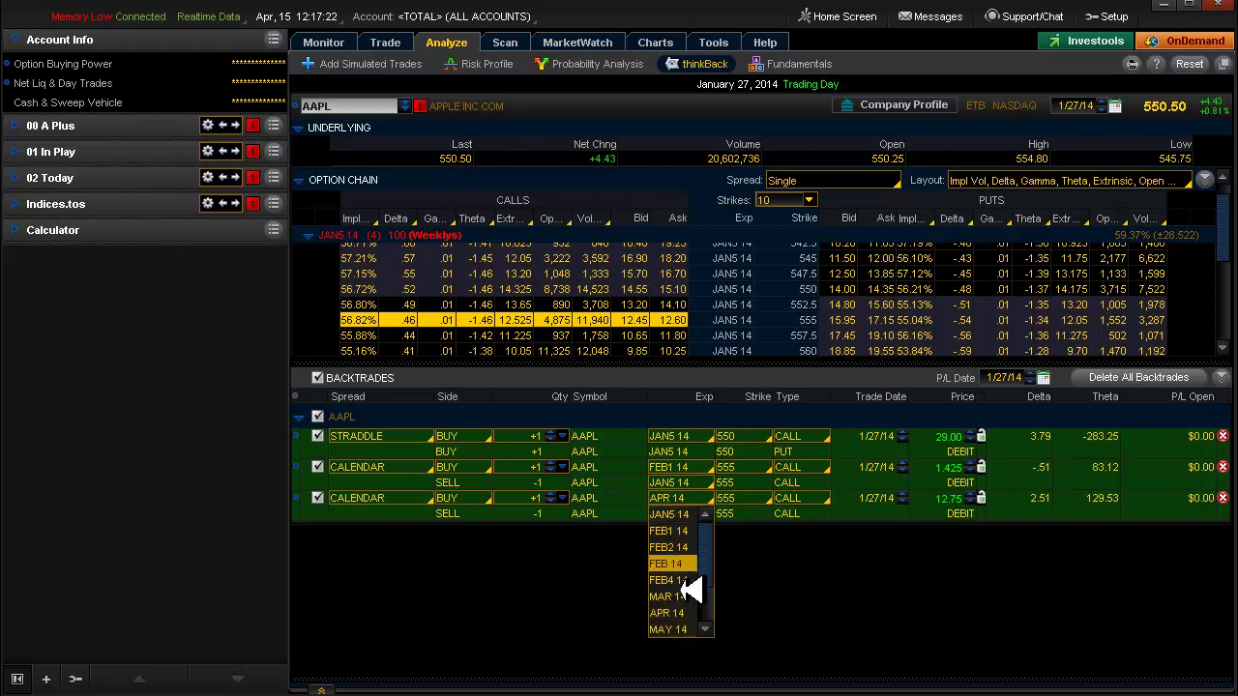
pyautogui.click(685, 597)
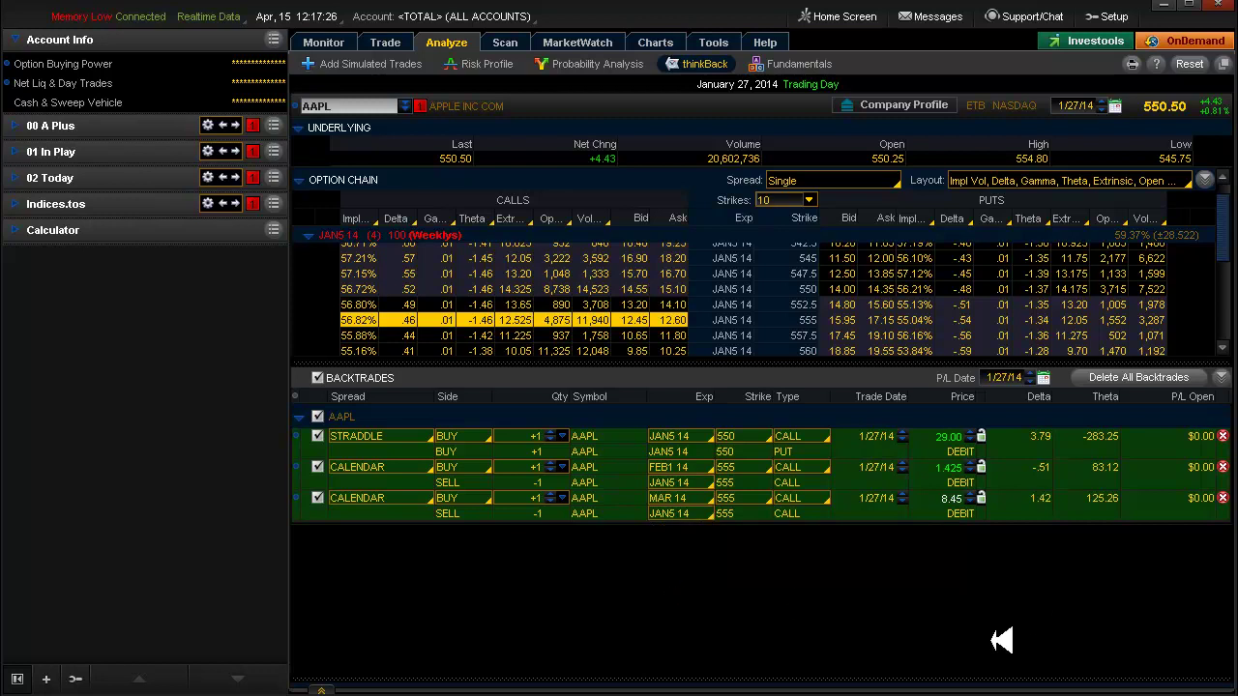
# - Buy a put calendar from the 545 put and change its strike to 520
pyautogui.click(902, 257)
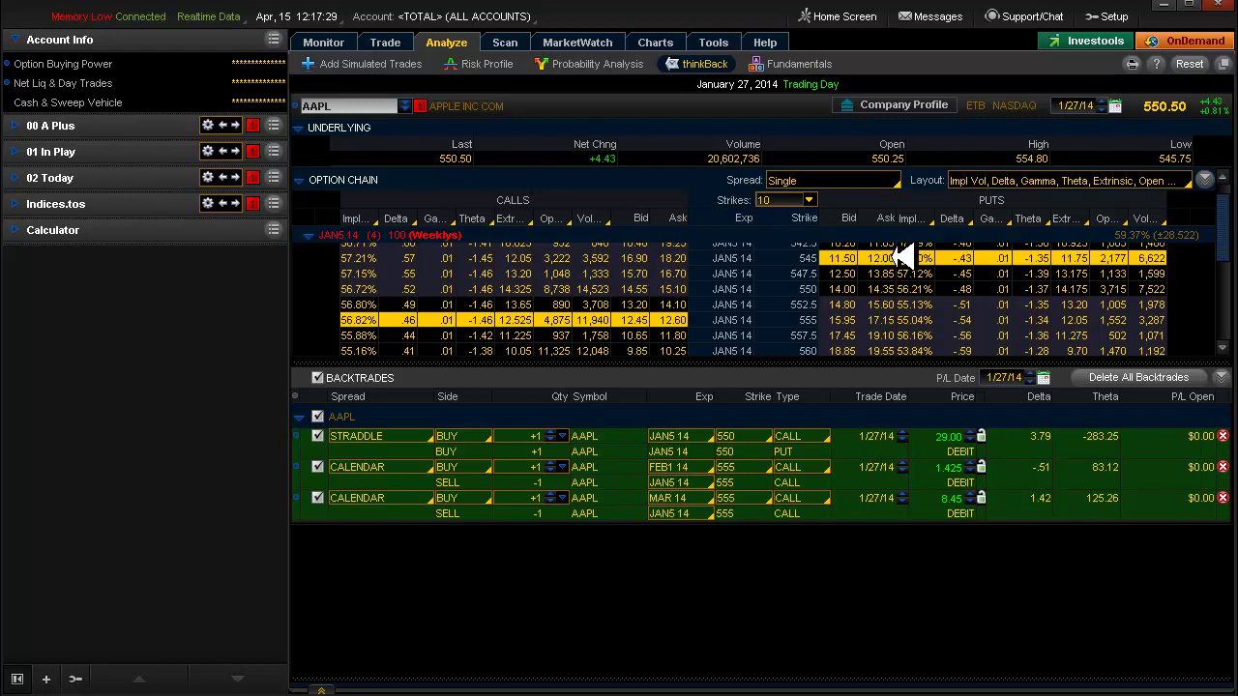
pyautogui.rightClick(903, 256)
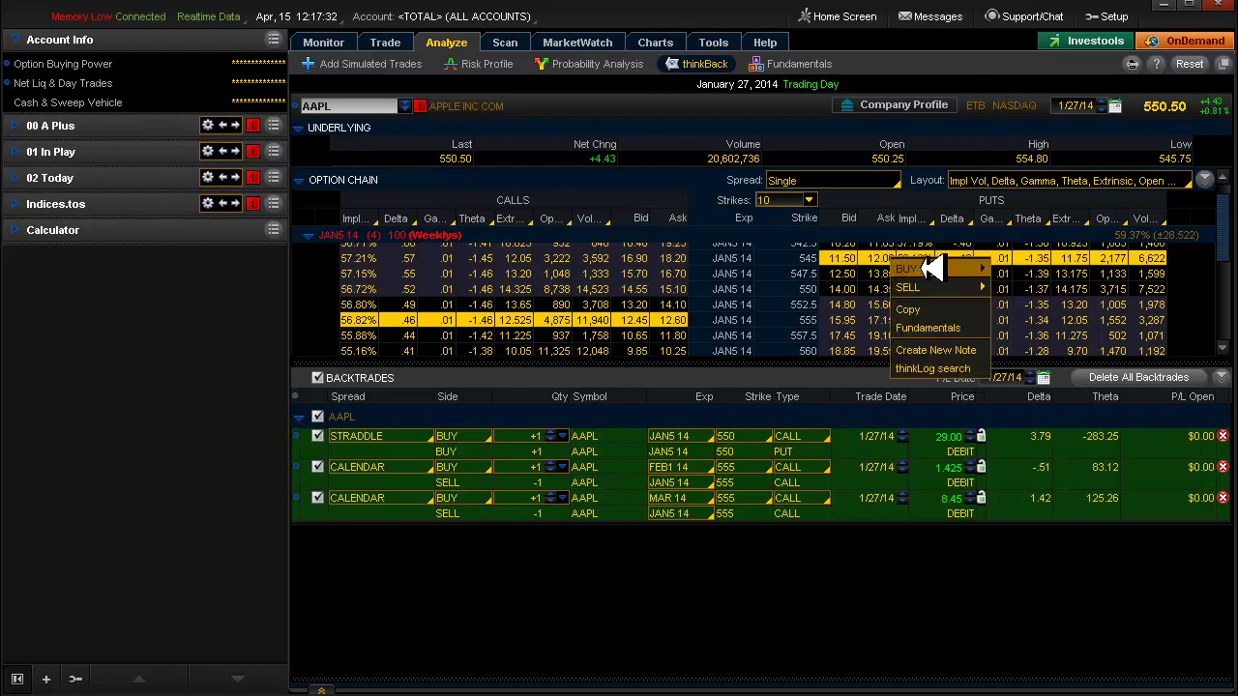
pyautogui.moveTo(938, 267)
pyautogui.click(1026, 324)
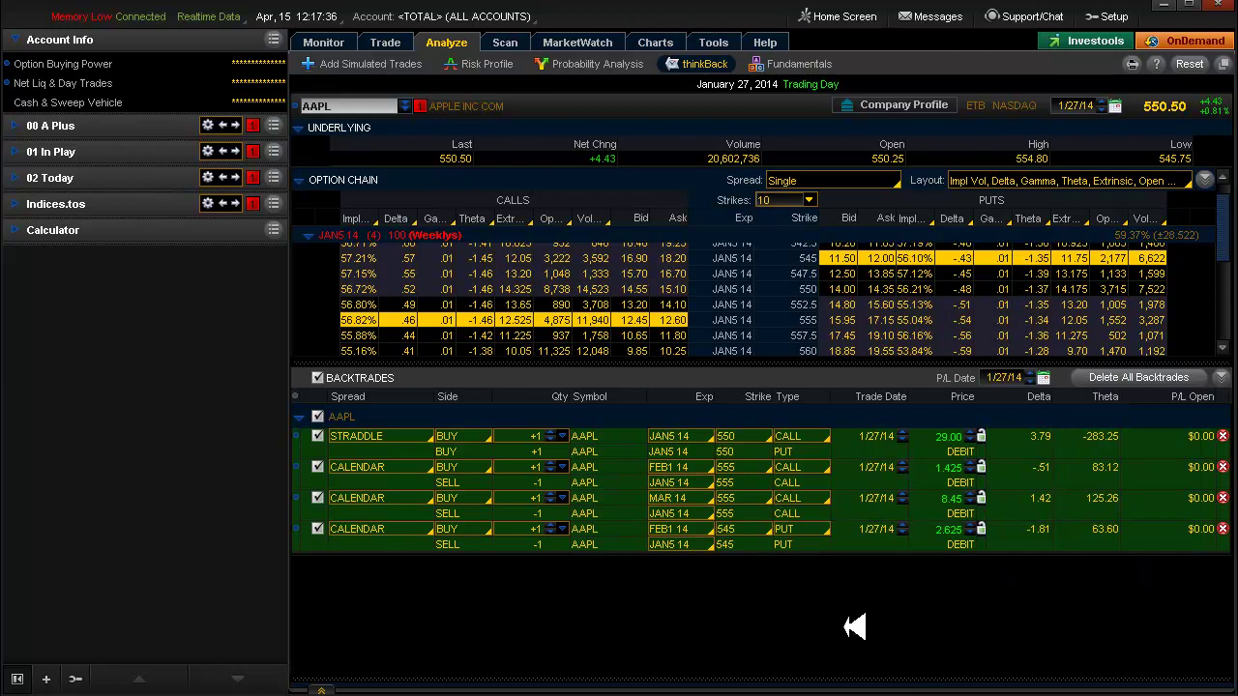
pyautogui.click(754, 529)
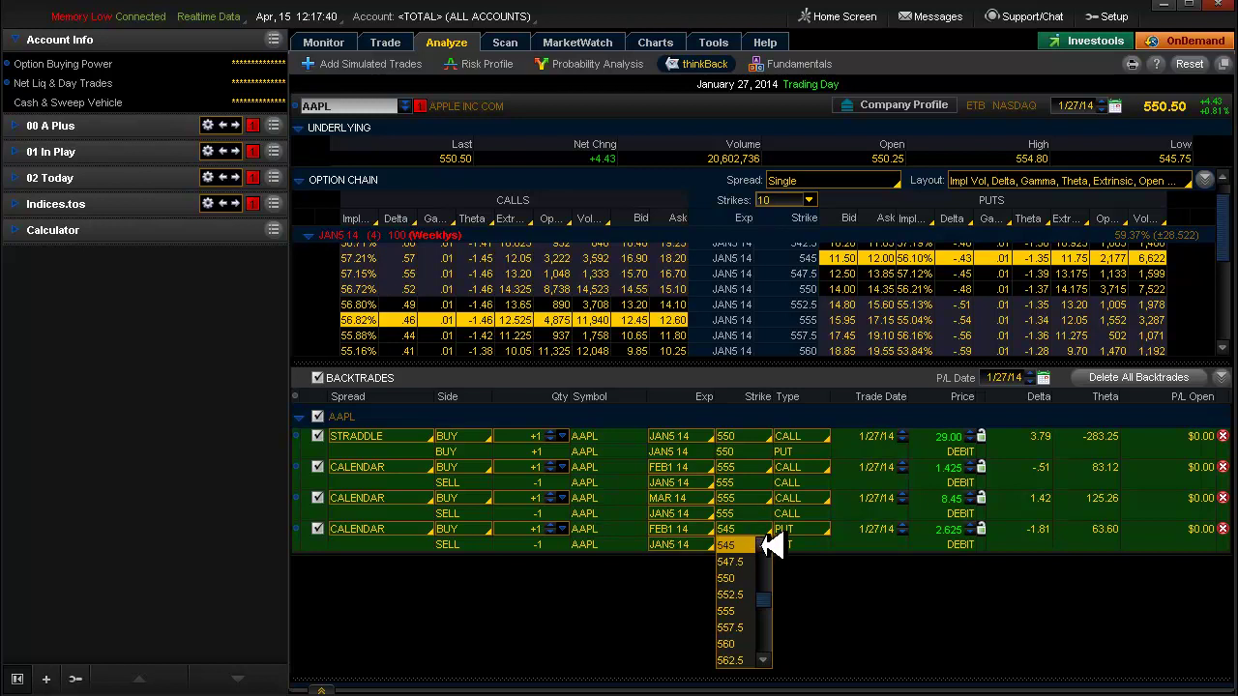
pyautogui.scroll(2, 771, 546)
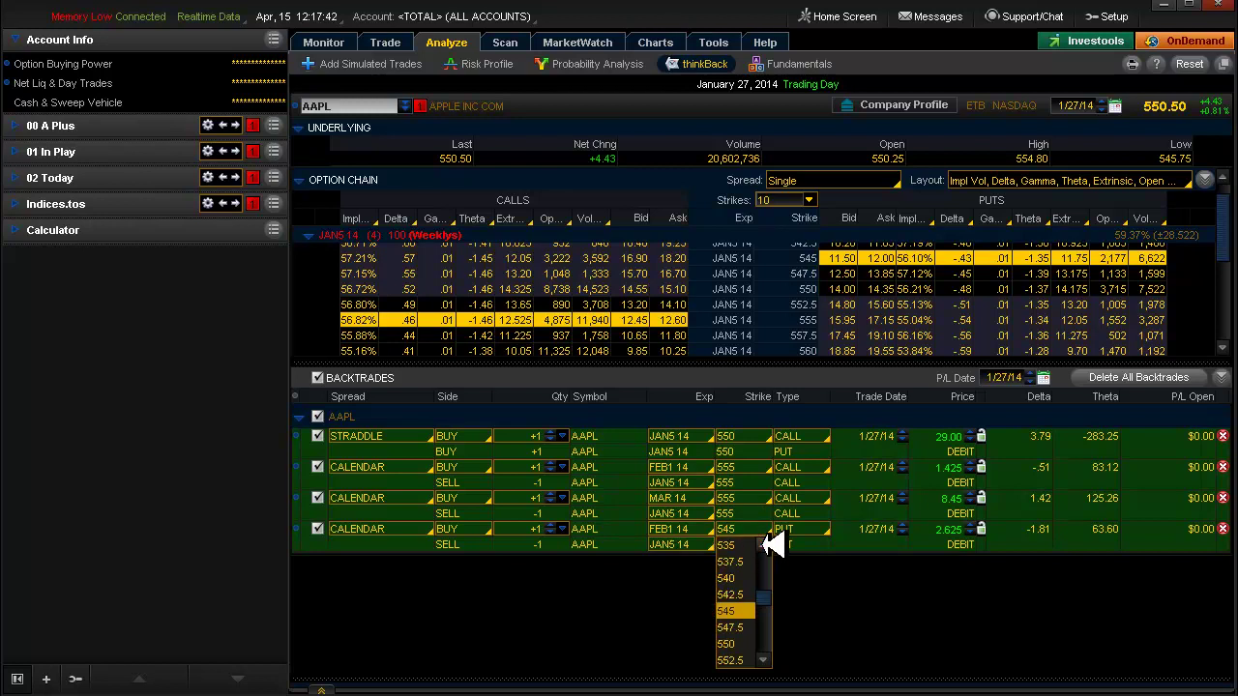
pyautogui.scroll(5, 771, 545)
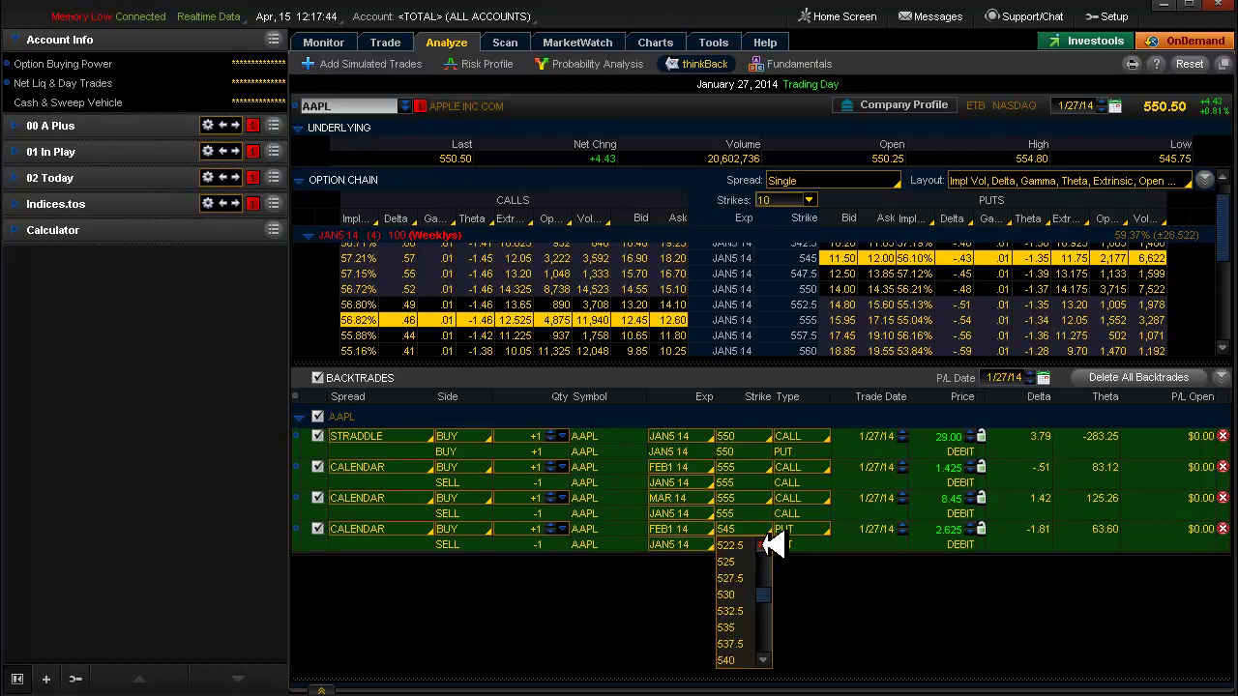
pyautogui.click(759, 546)
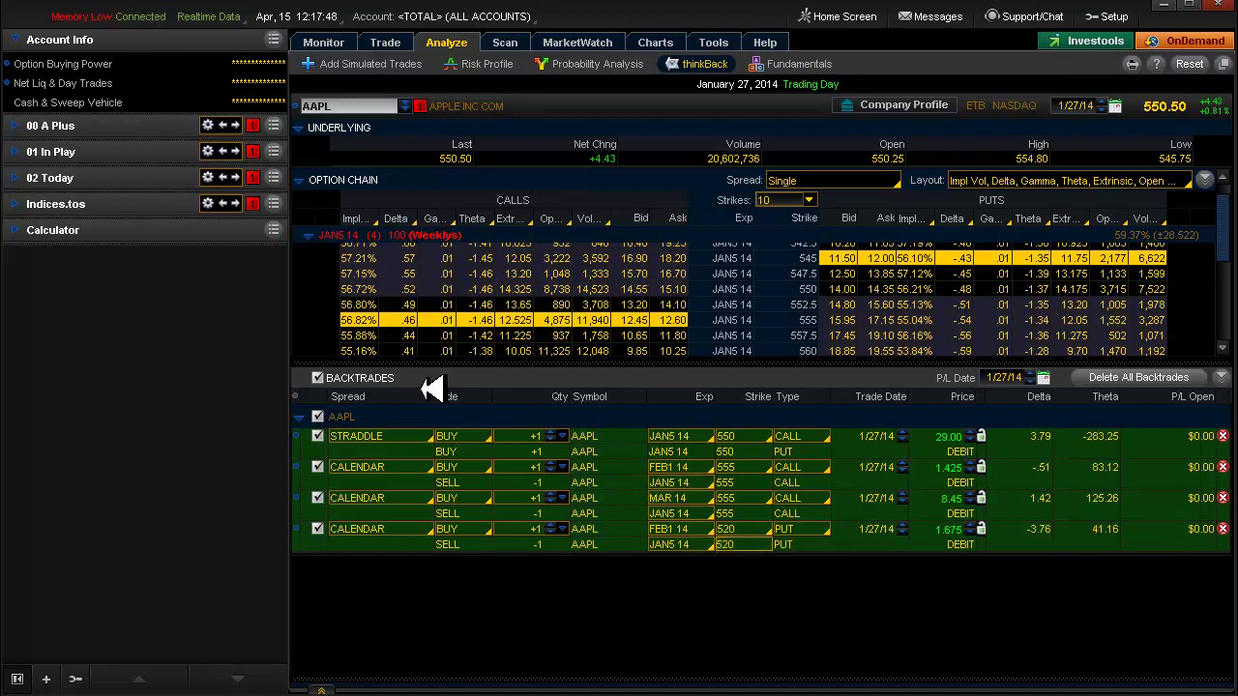
# - Duplicate the 520 put calendar with its long leg set to MAR 14
pyautogui.rightClick(868, 535)
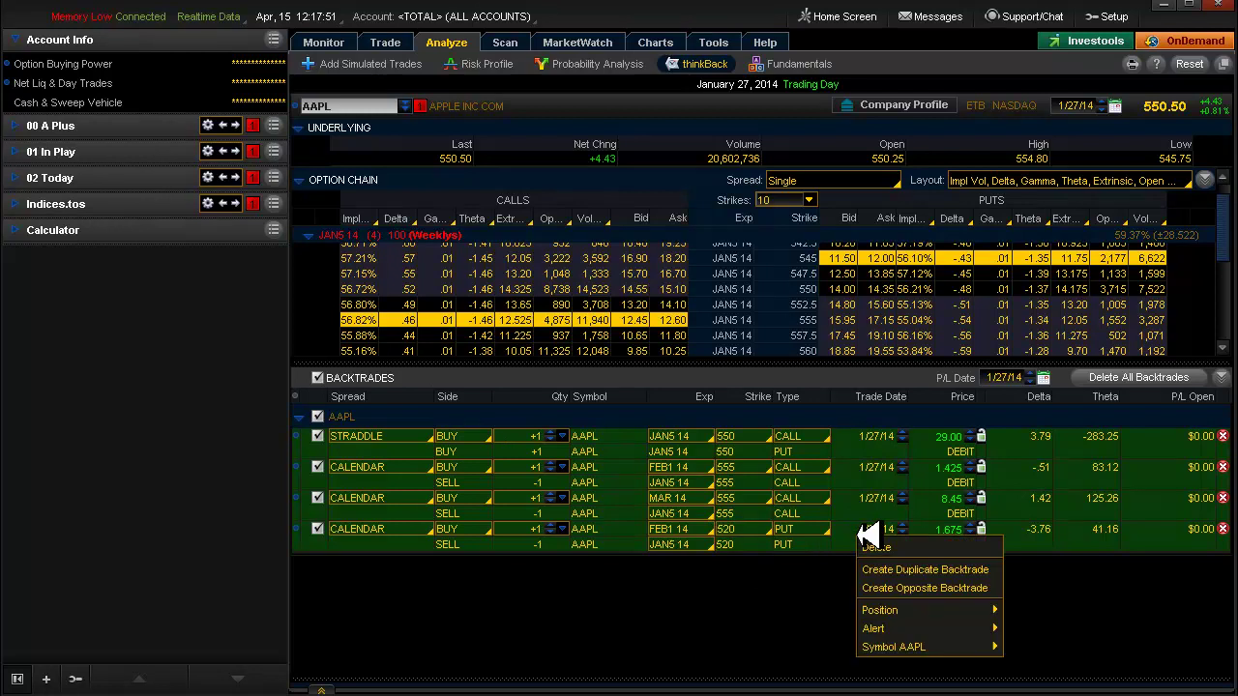
pyautogui.click(915, 570)
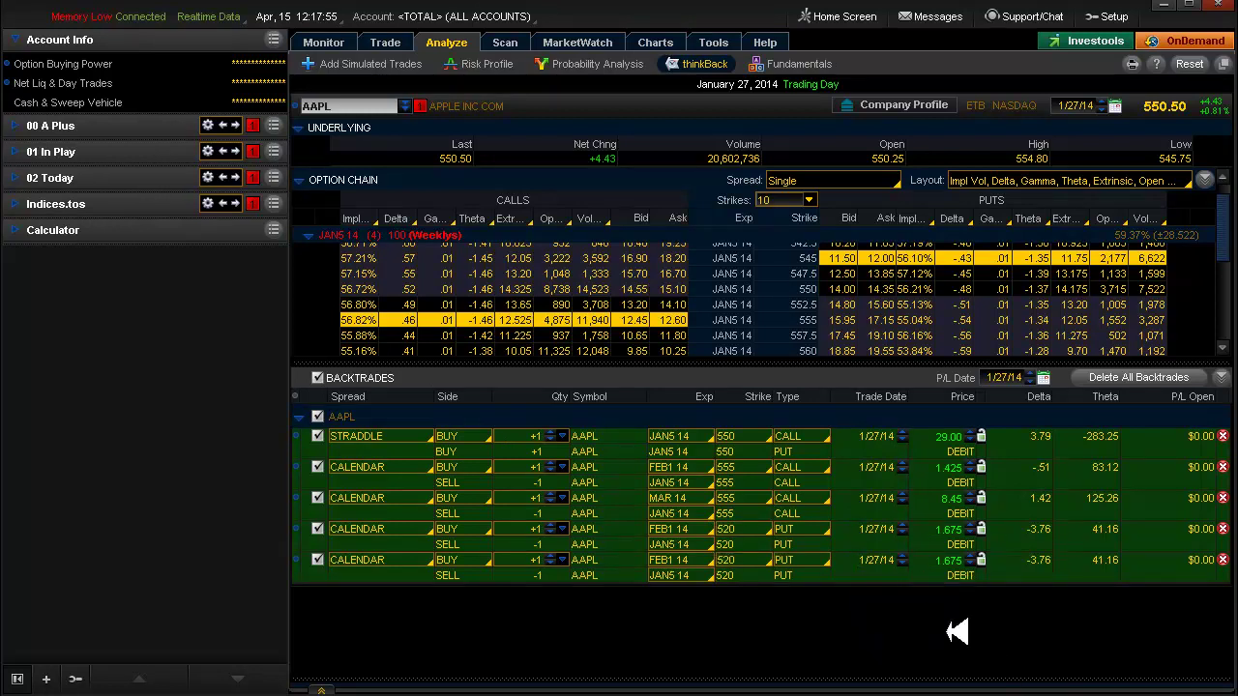
pyautogui.click(707, 560)
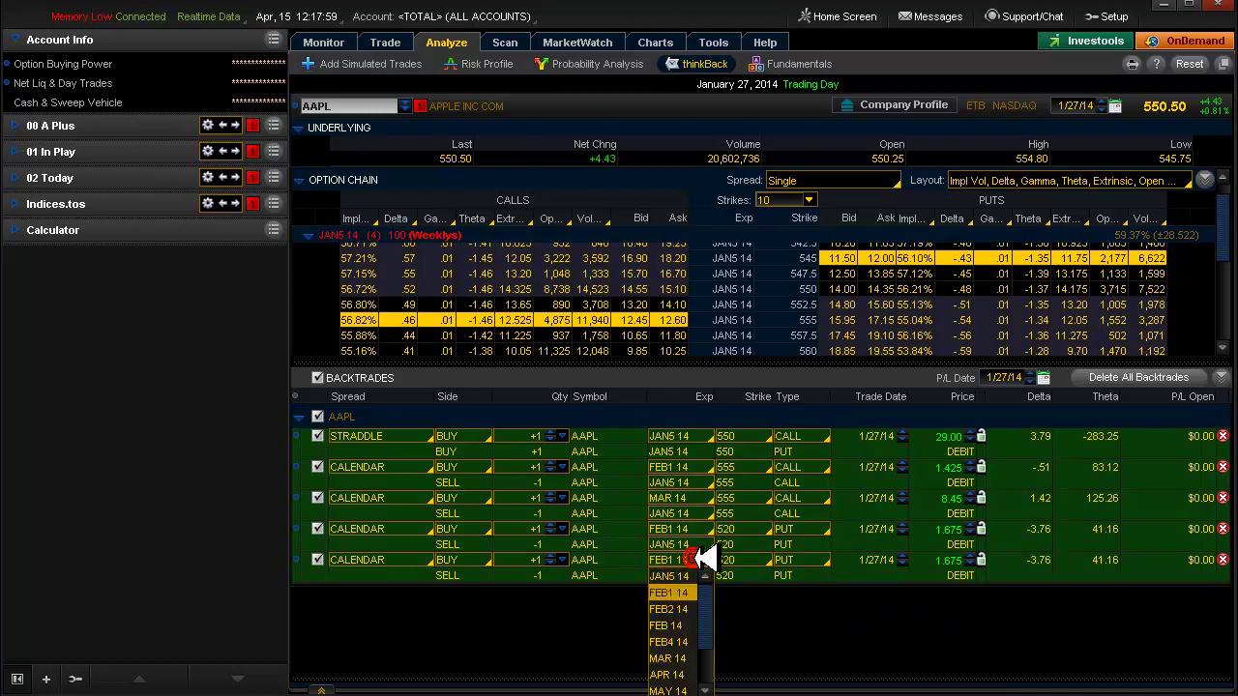
pyautogui.click(677, 658)
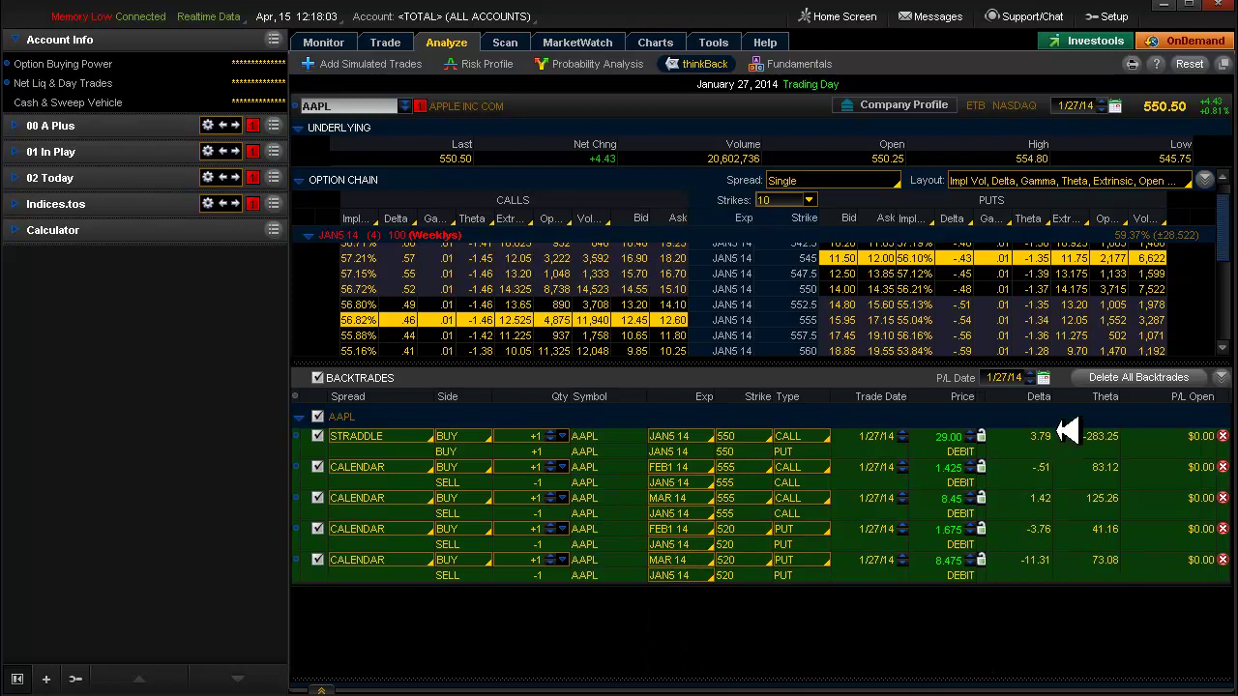
# - Advance the P/L date to 1/28/14 to review next-day P/L, then delete all backtrades
pyautogui.click(1030, 373)
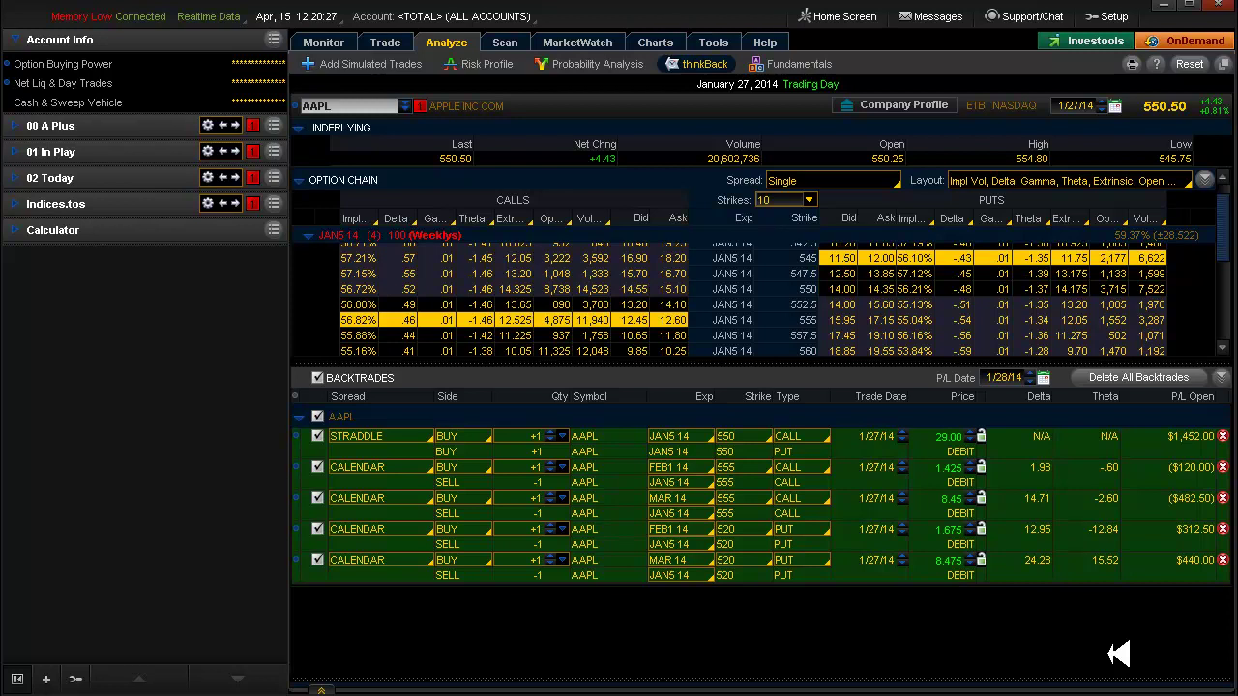
pyautogui.click(1180, 377)
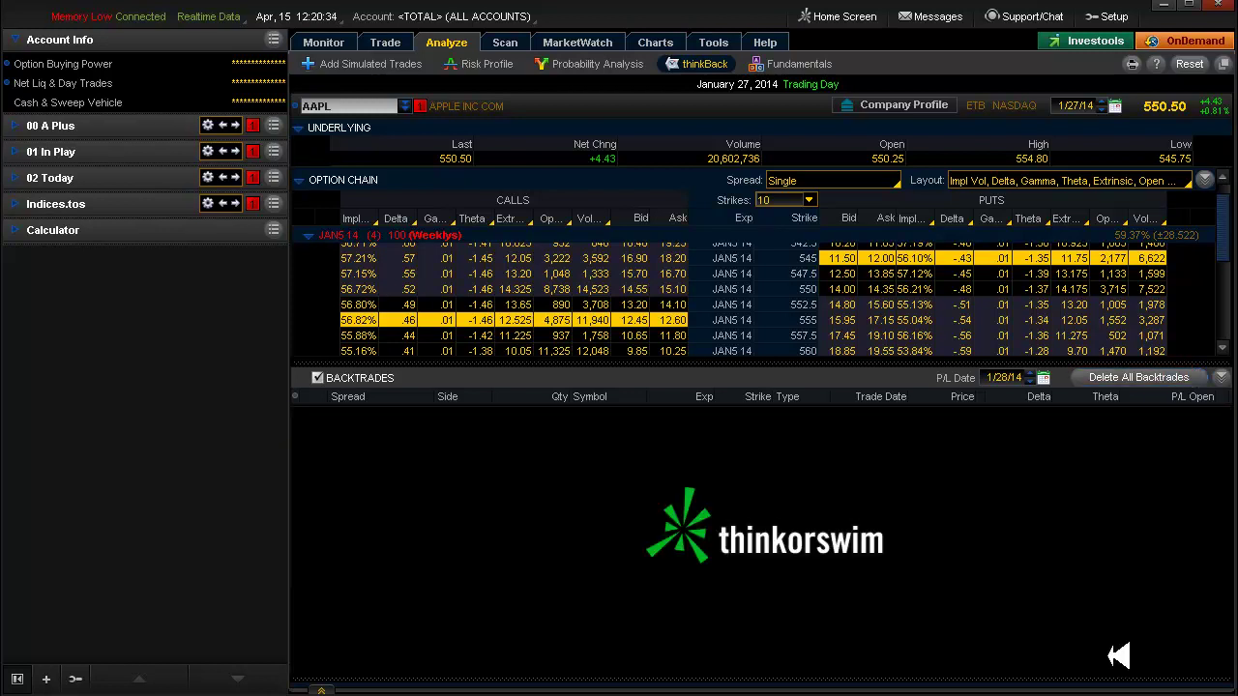